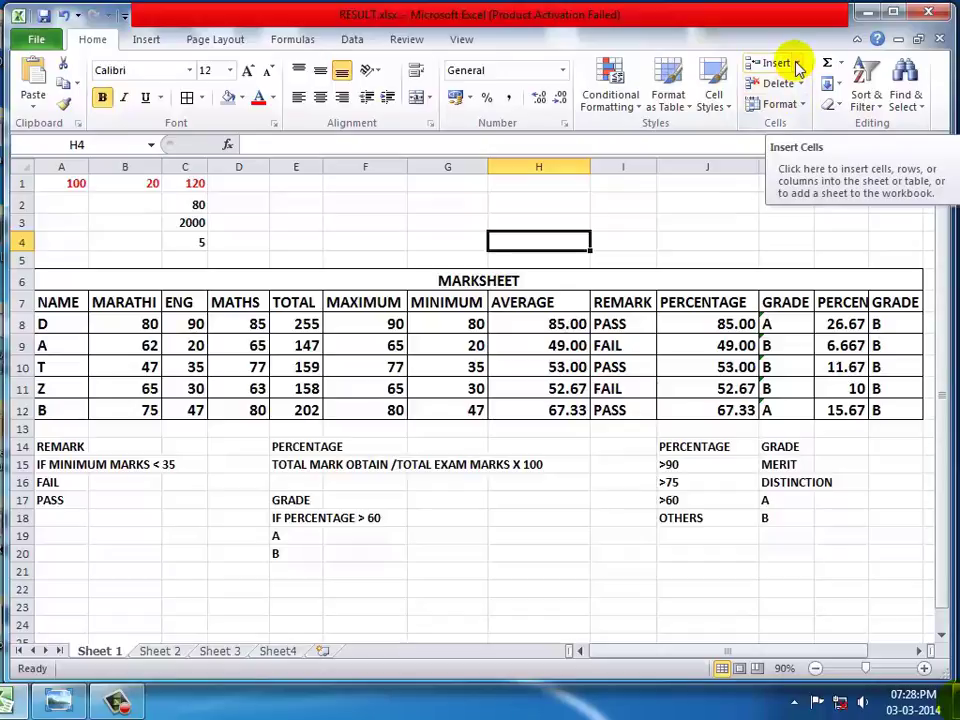
left_click(798, 64)
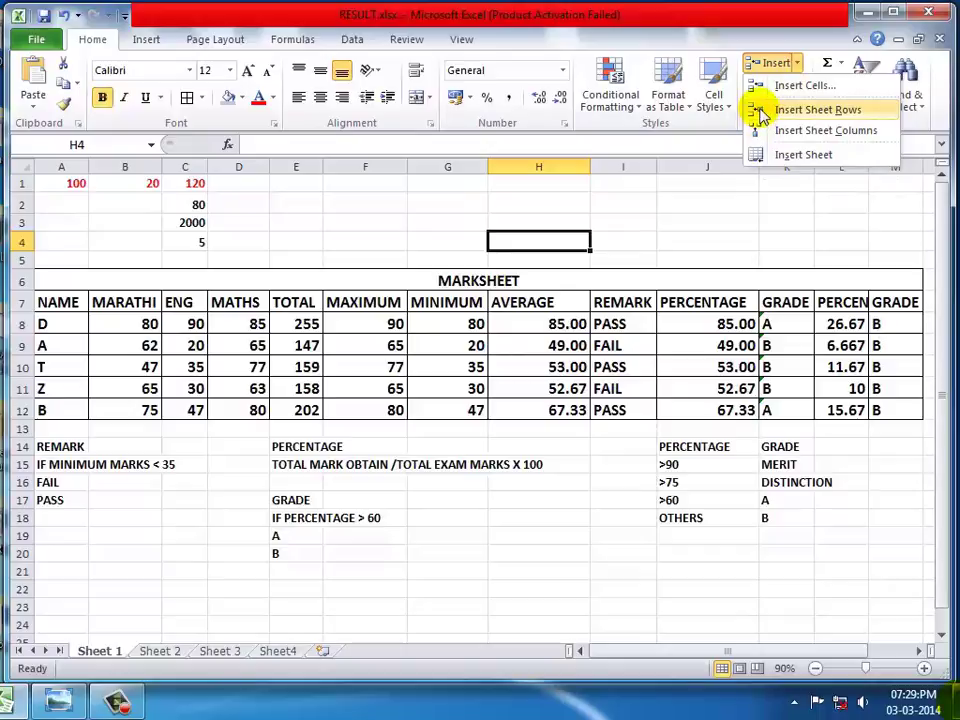
left_click(56, 362)
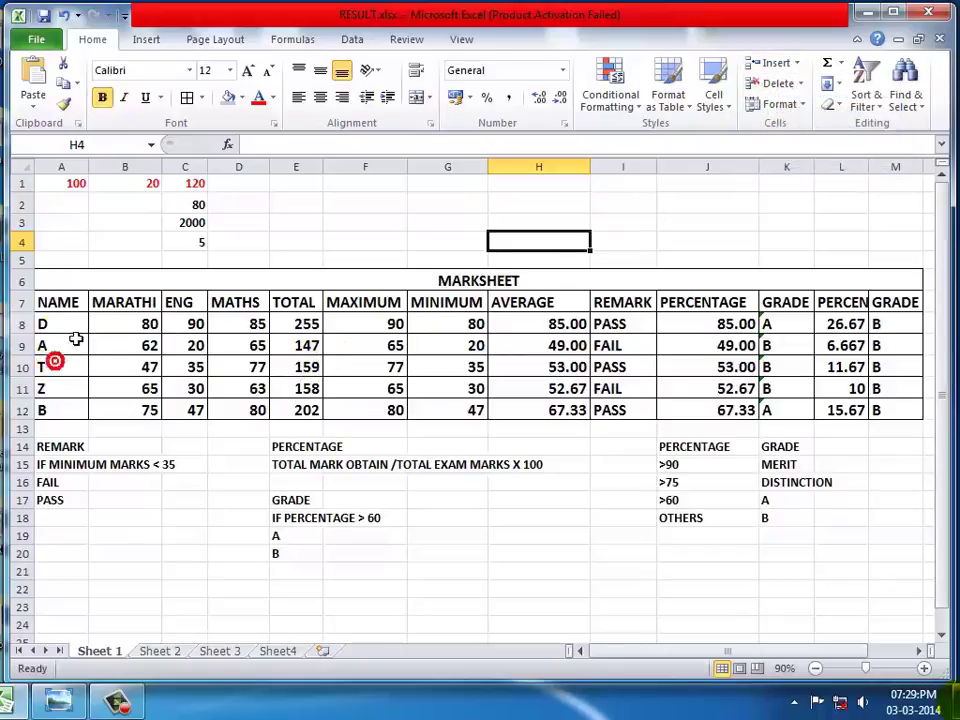
left_click(22, 323)
left_click(20, 302)
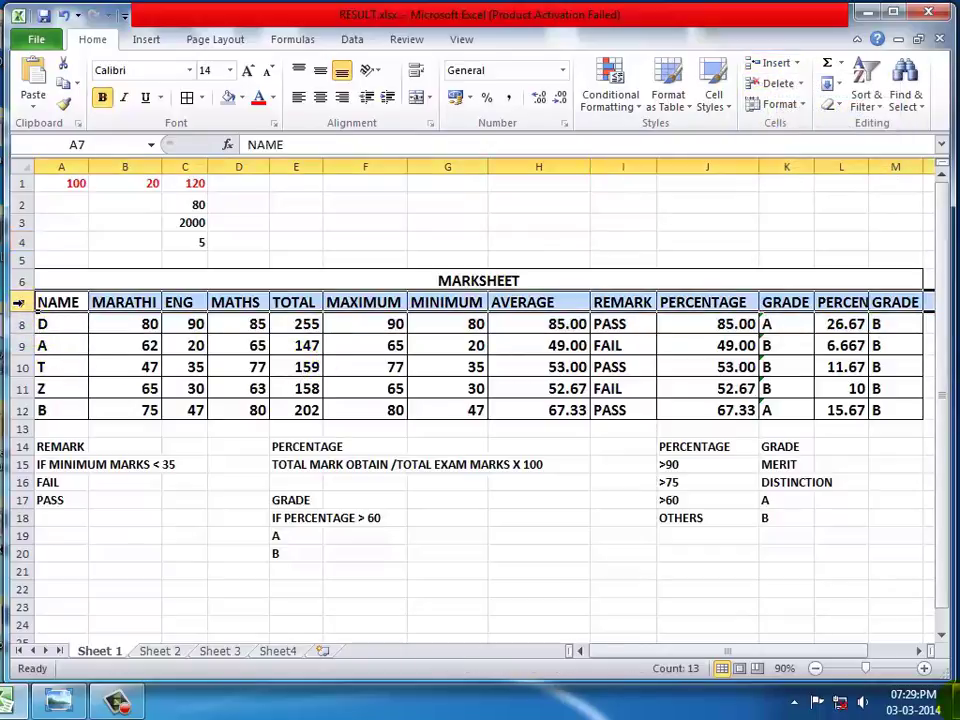
left_click(20, 244)
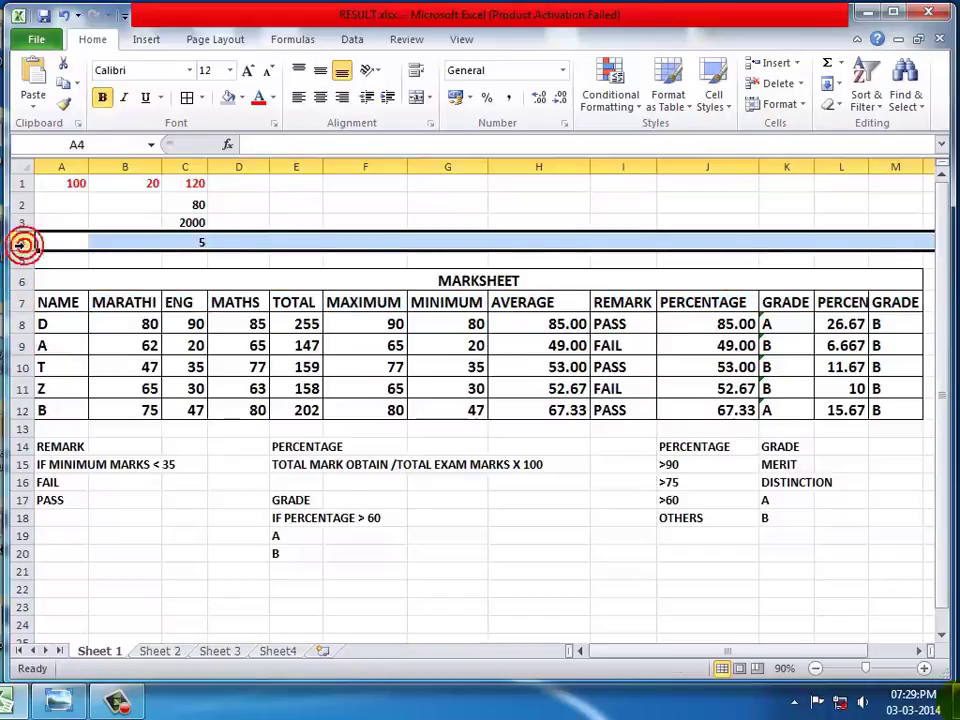
Insert a blank sheet row at row 10 of the marksheet, between student A and student T
left_click(20, 367)
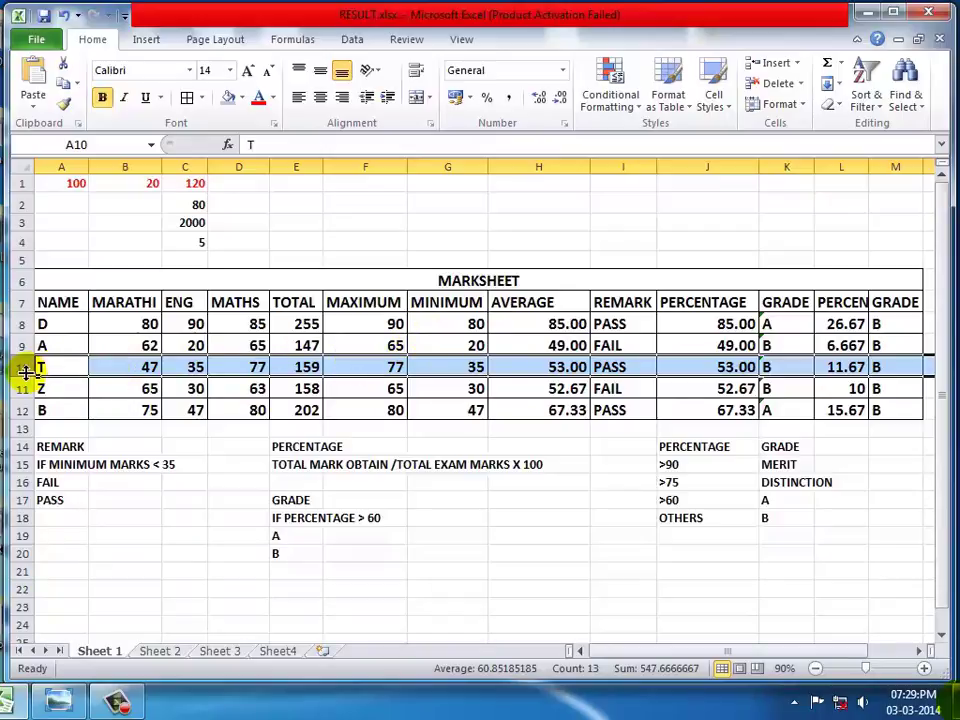
left_click(100, 367)
left_click(44, 365)
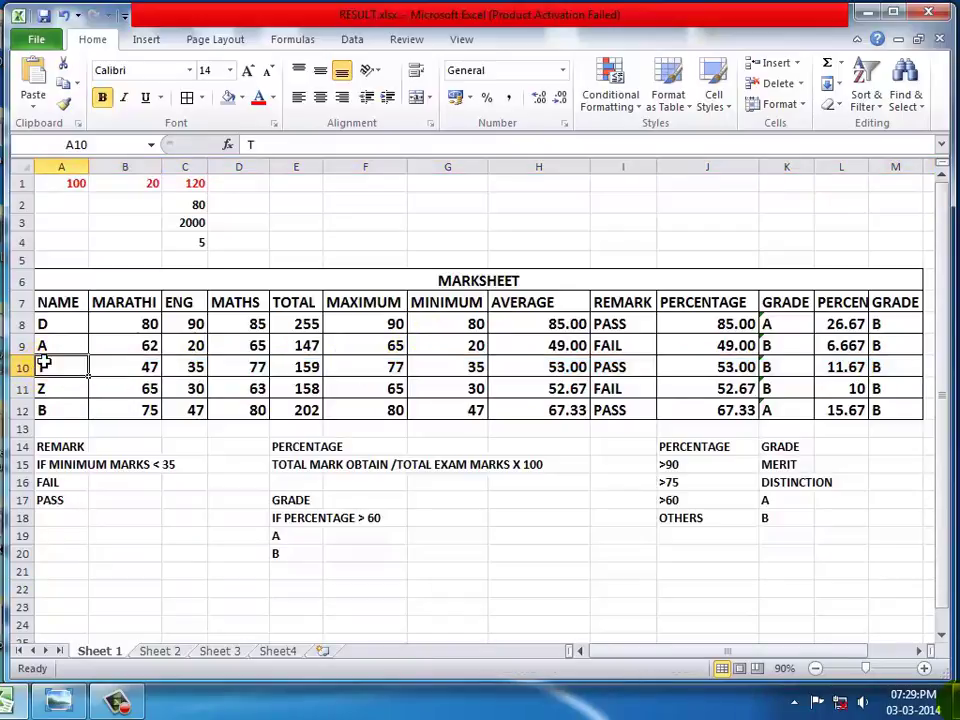
left_click(18, 366)
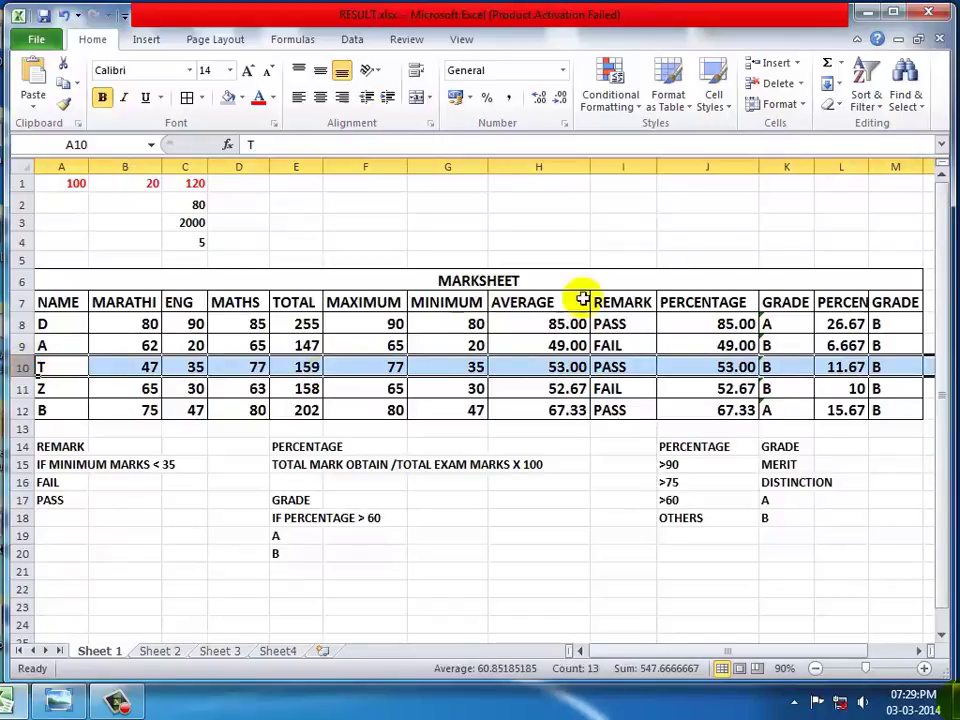
left_click(800, 63)
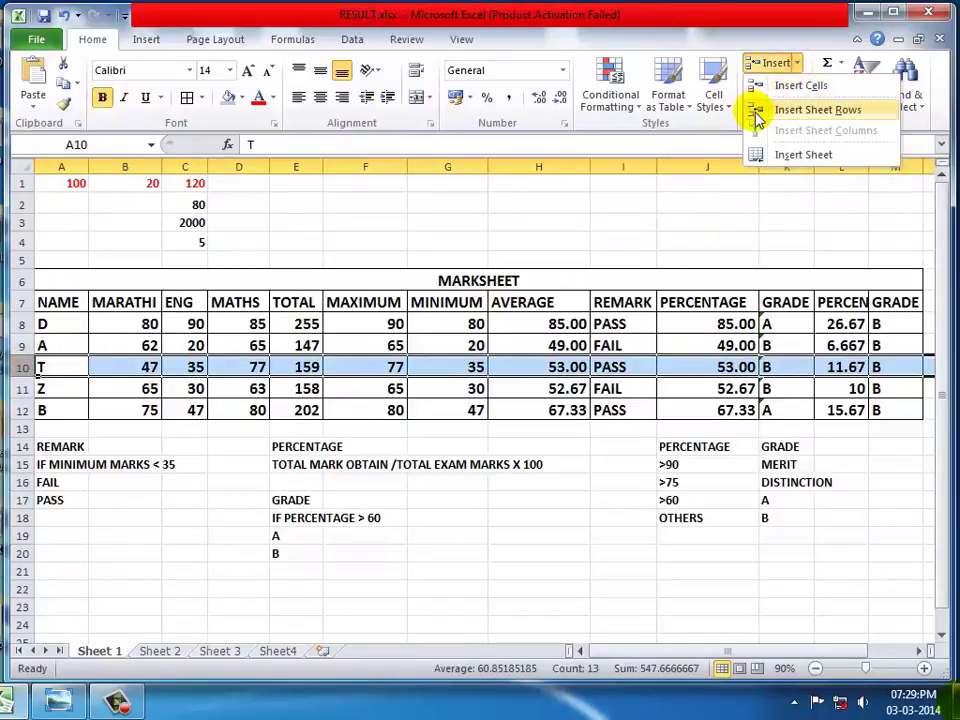
left_click(866, 116)
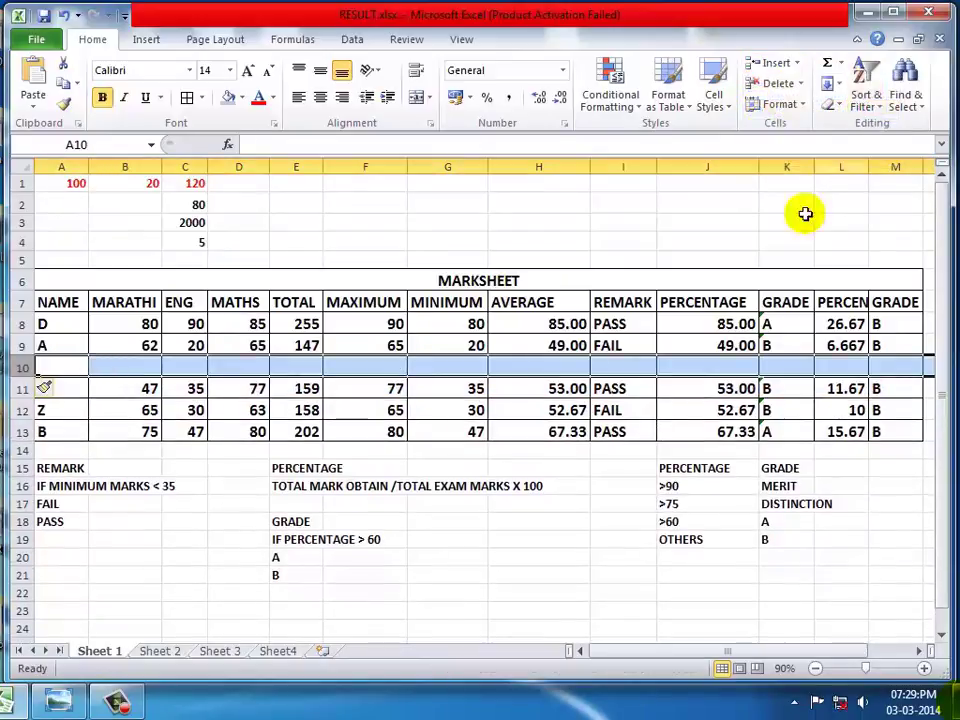
left_click(480, 449)
left_click(22, 367)
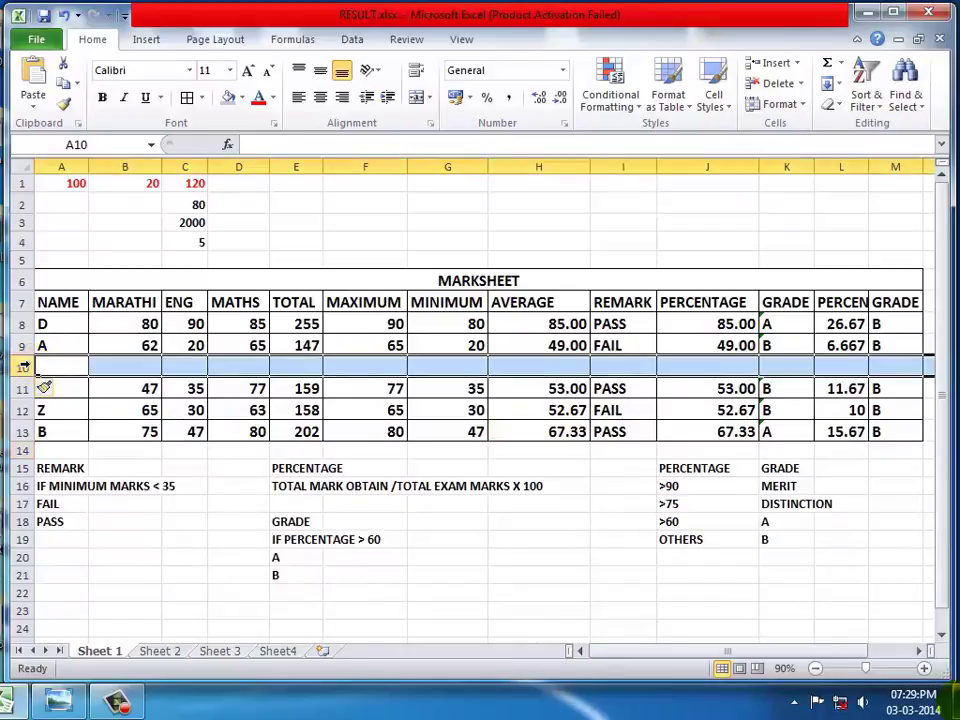
left_click(447, 575)
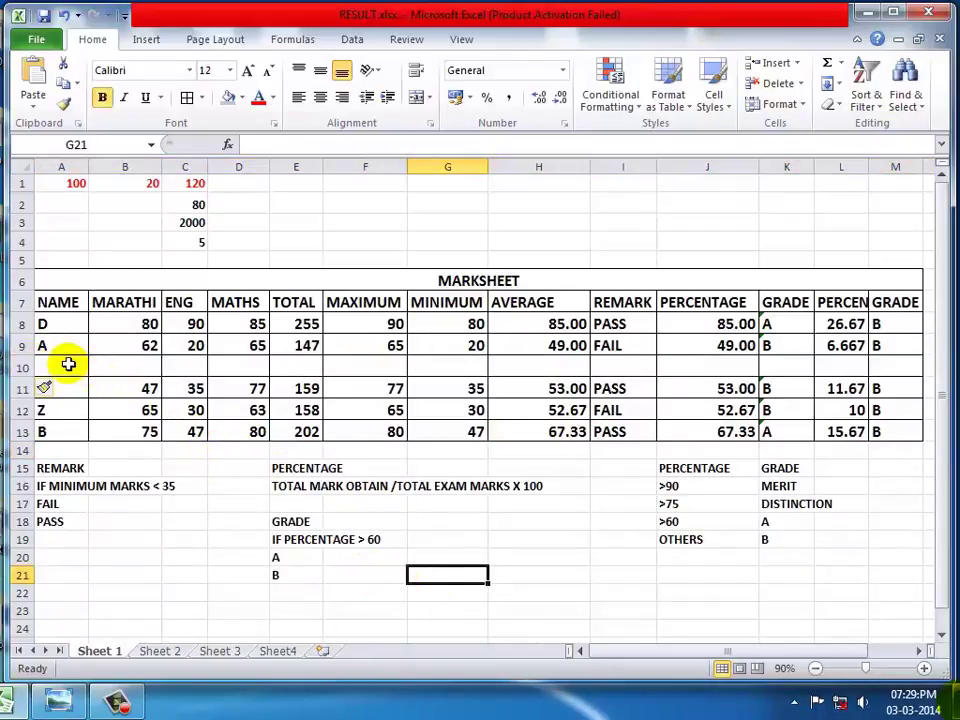
Delete the blank sheet row 10 between students A and T in the marksheet
left_click(67, 364)
left_click(67, 364)
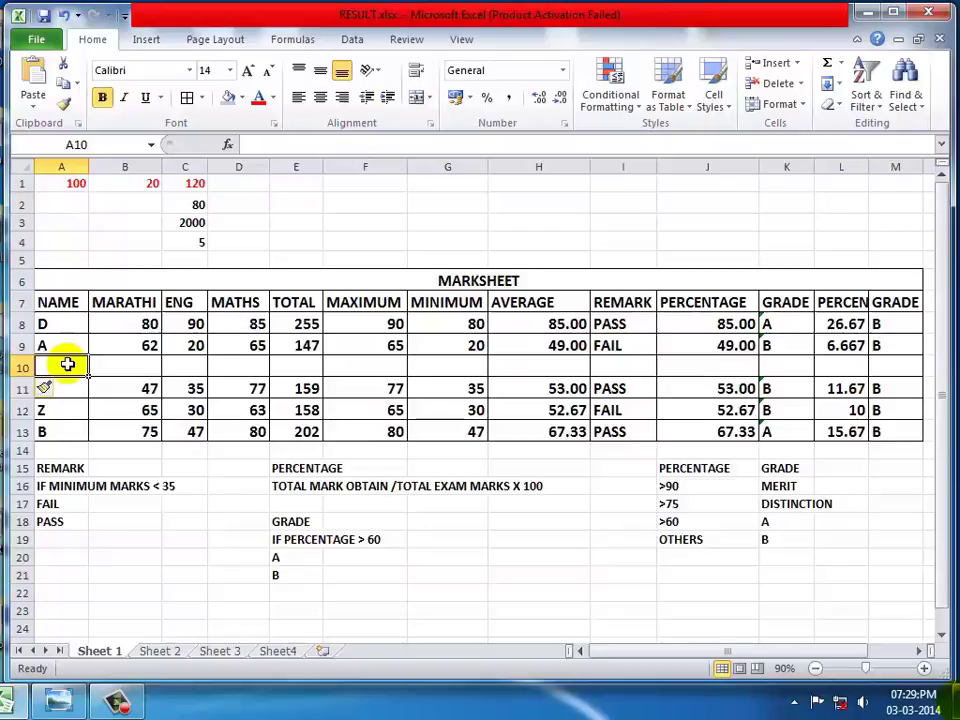
left_click(137, 371)
left_click(229, 370)
left_click(71, 368)
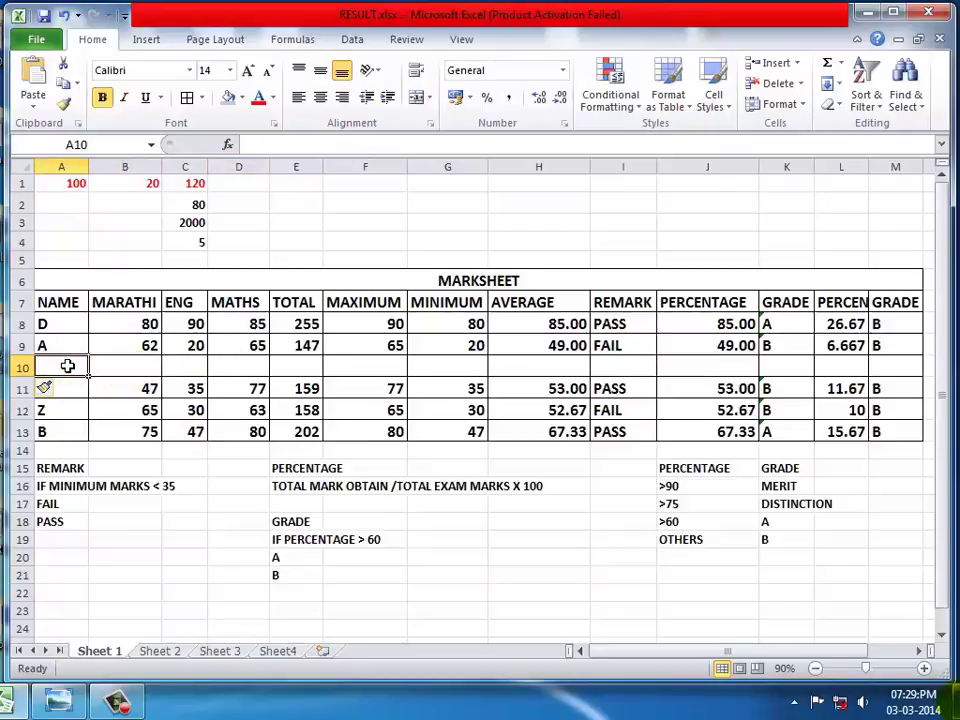
left_click(801, 84)
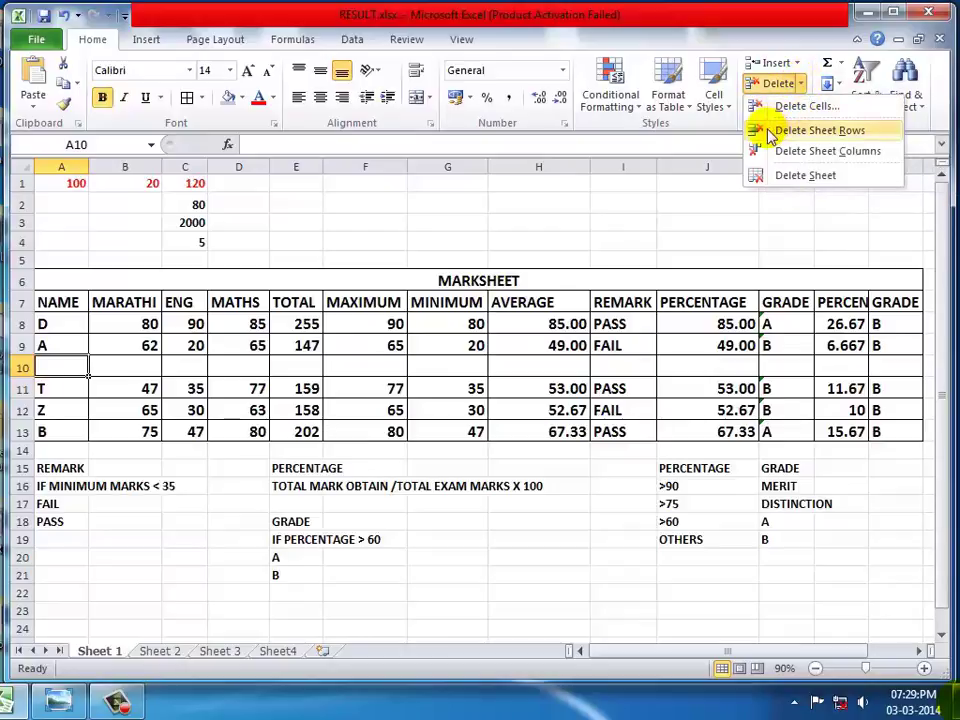
left_click(866, 130)
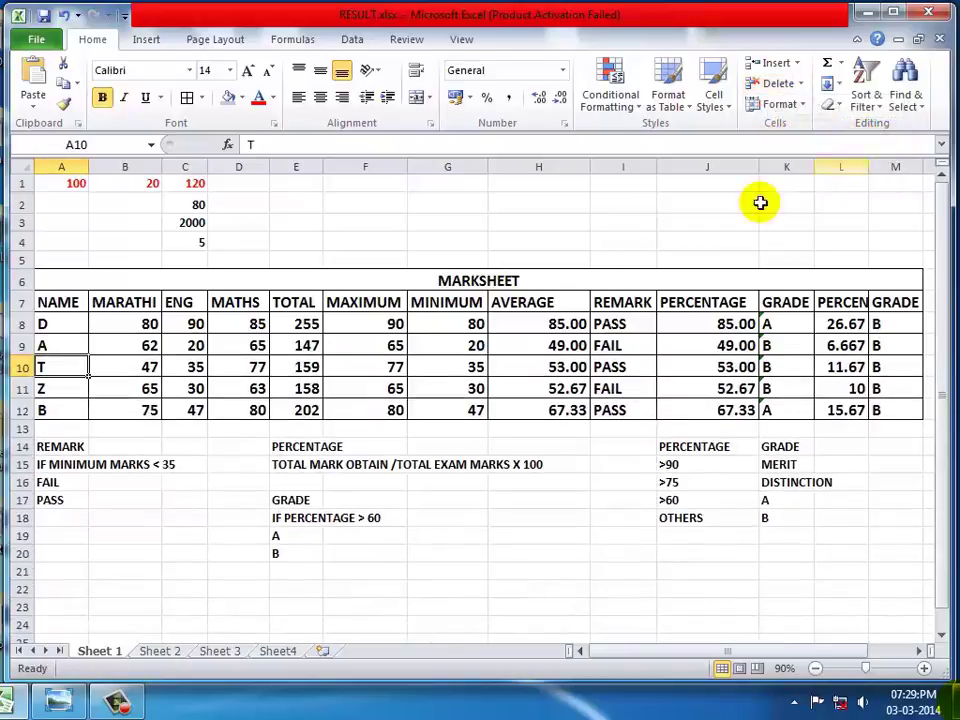
left_click(518, 552)
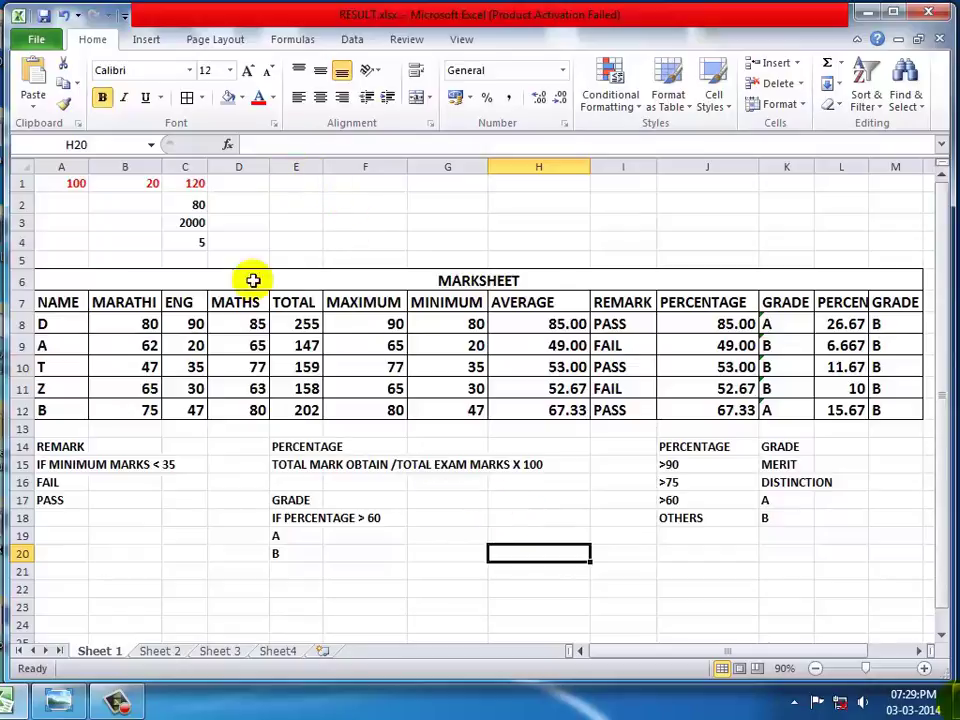
Insert a blank sheet column at column E, between the MATHS and TOTAL columns
left_click(107, 320)
left_click(180, 302)
left_click(218, 303)
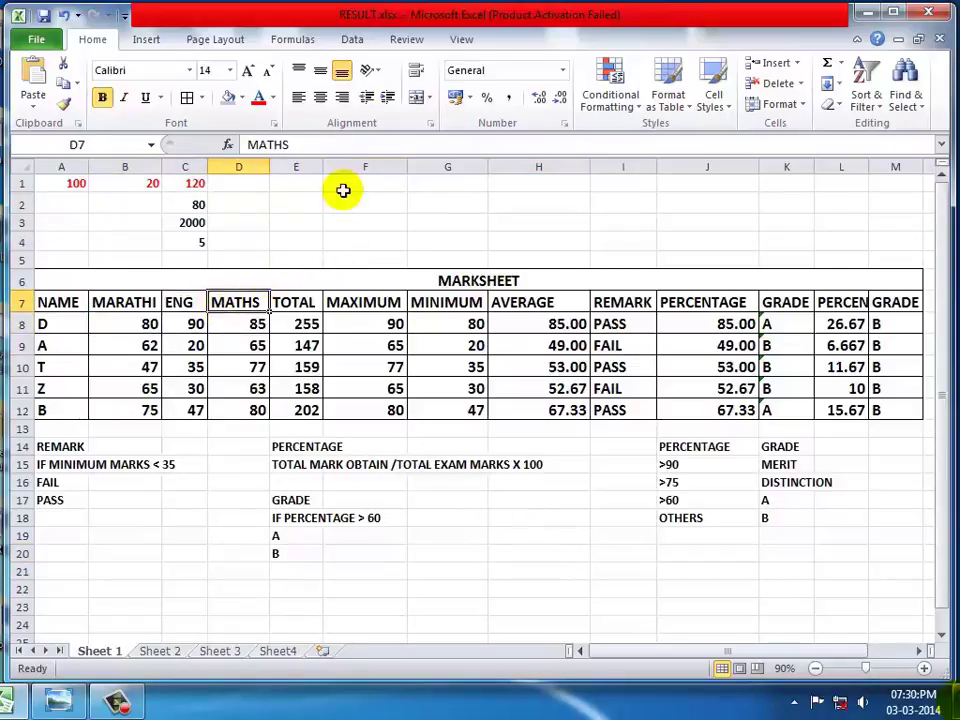
left_click(297, 166)
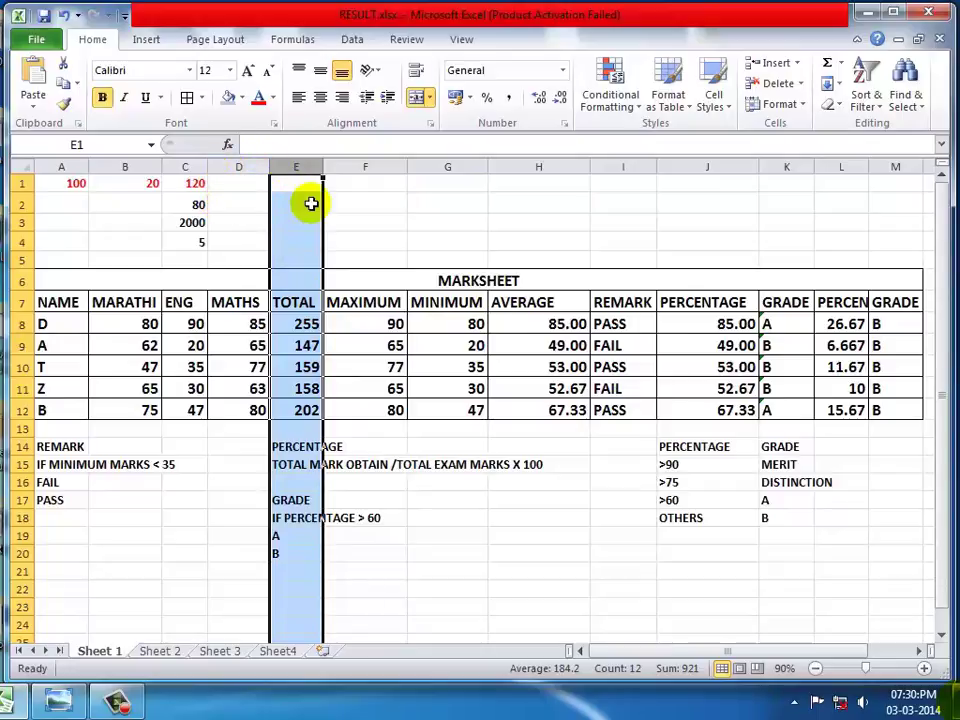
left_click(799, 66)
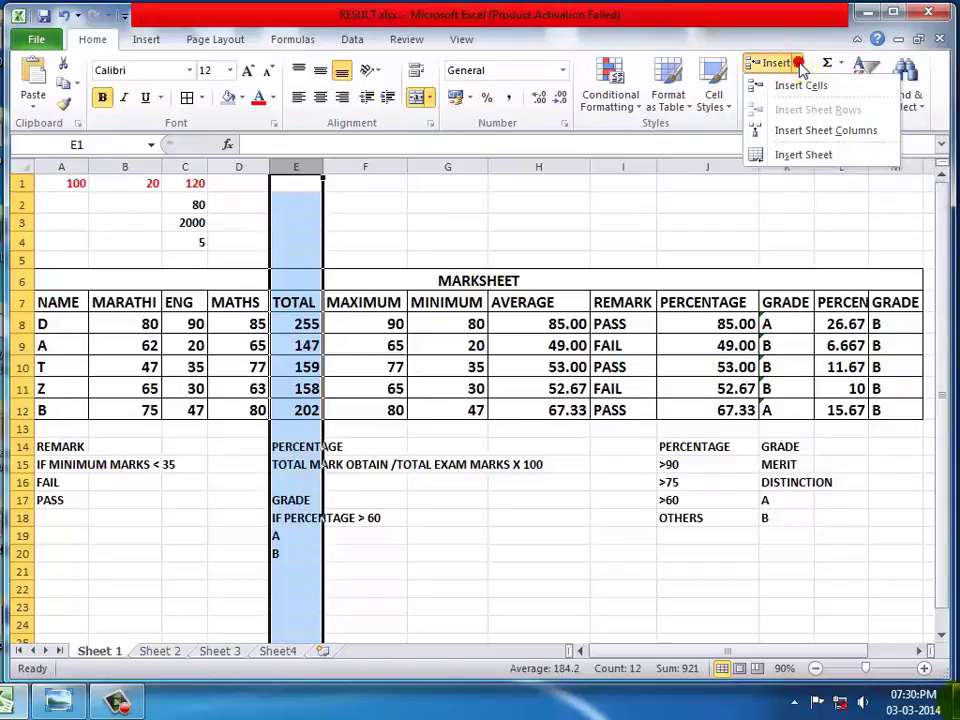
left_click(759, 131)
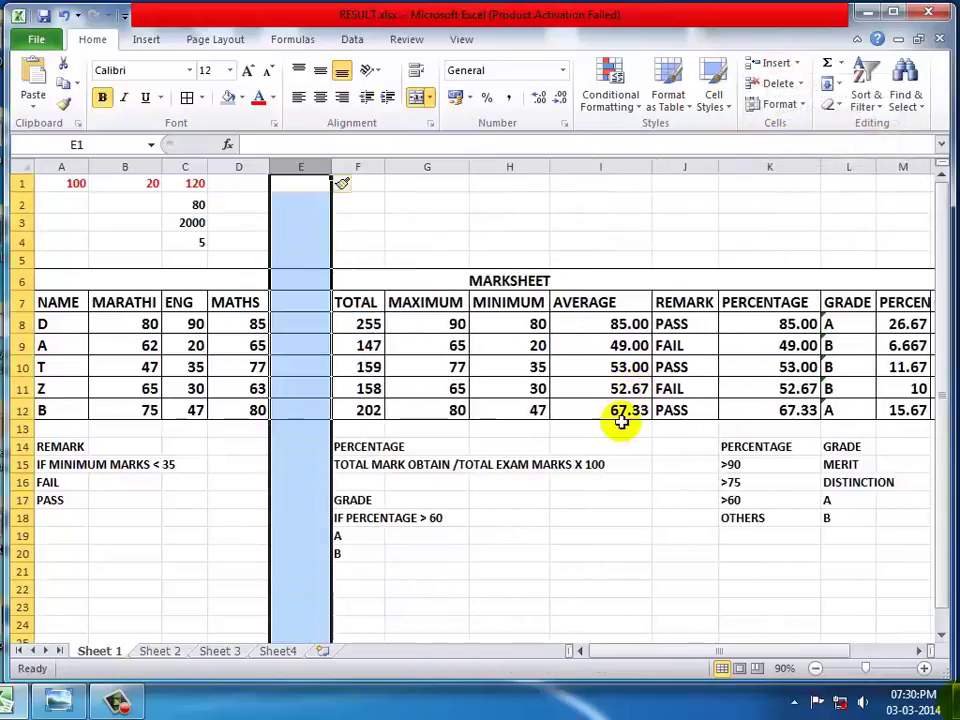
left_click(501, 592)
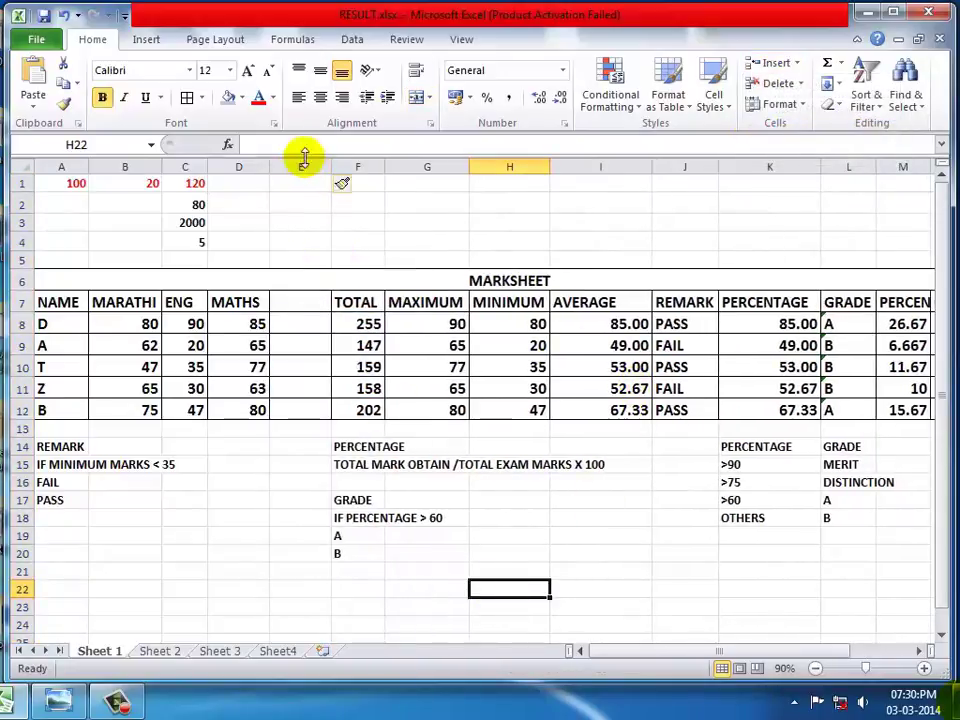
Delete the blank sheet column E between the MATHS and TOTAL columns
left_click(303, 161)
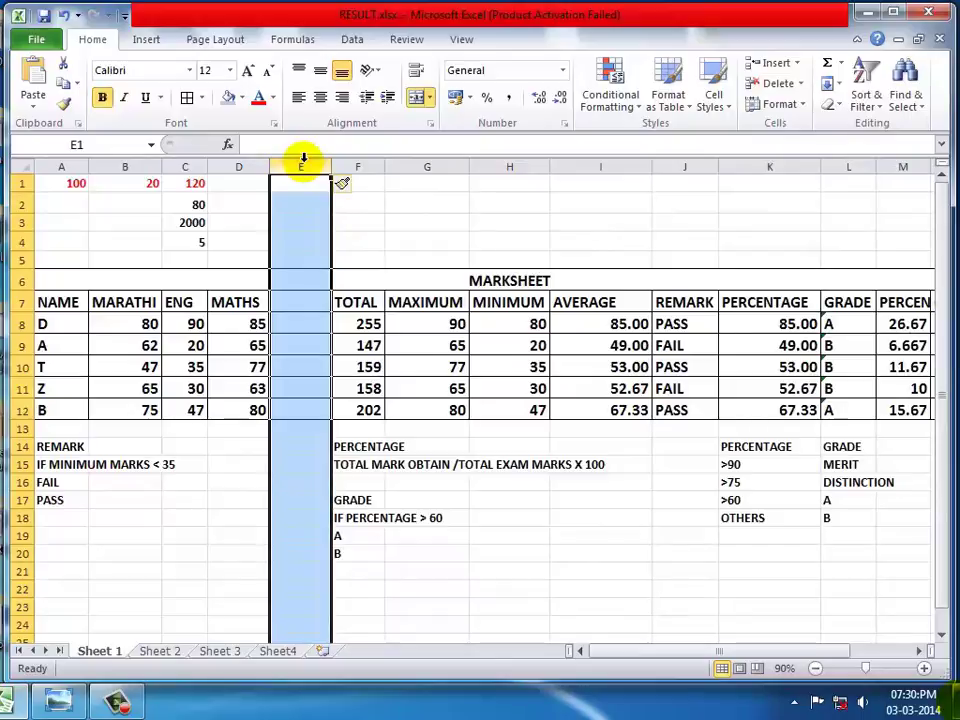
left_click(561, 576)
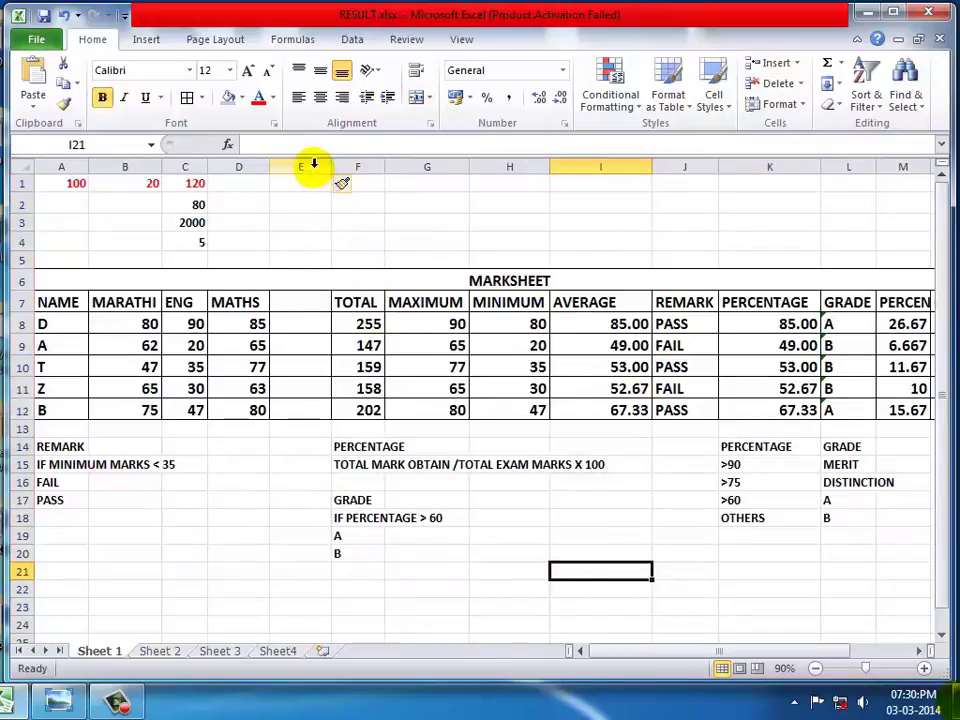
left_click(306, 161)
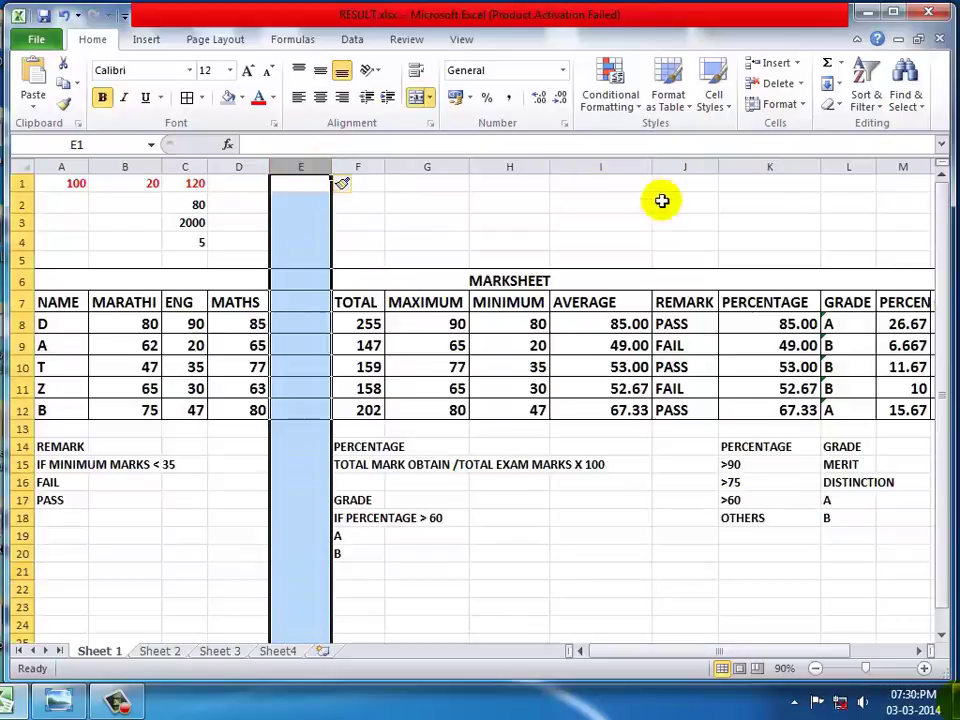
left_click(801, 84)
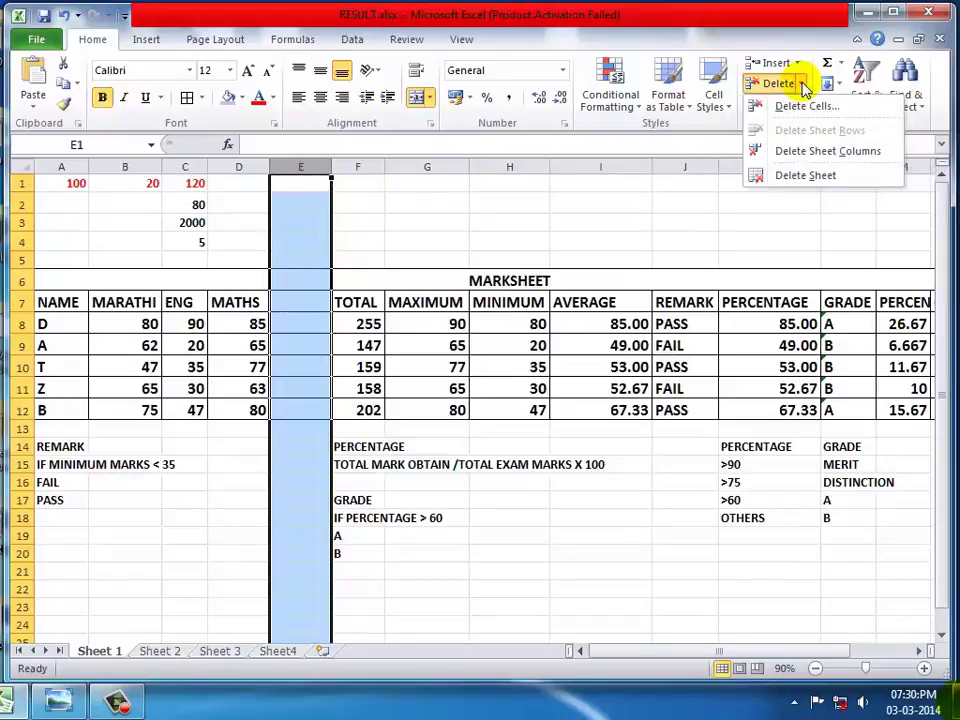
left_click(760, 153)
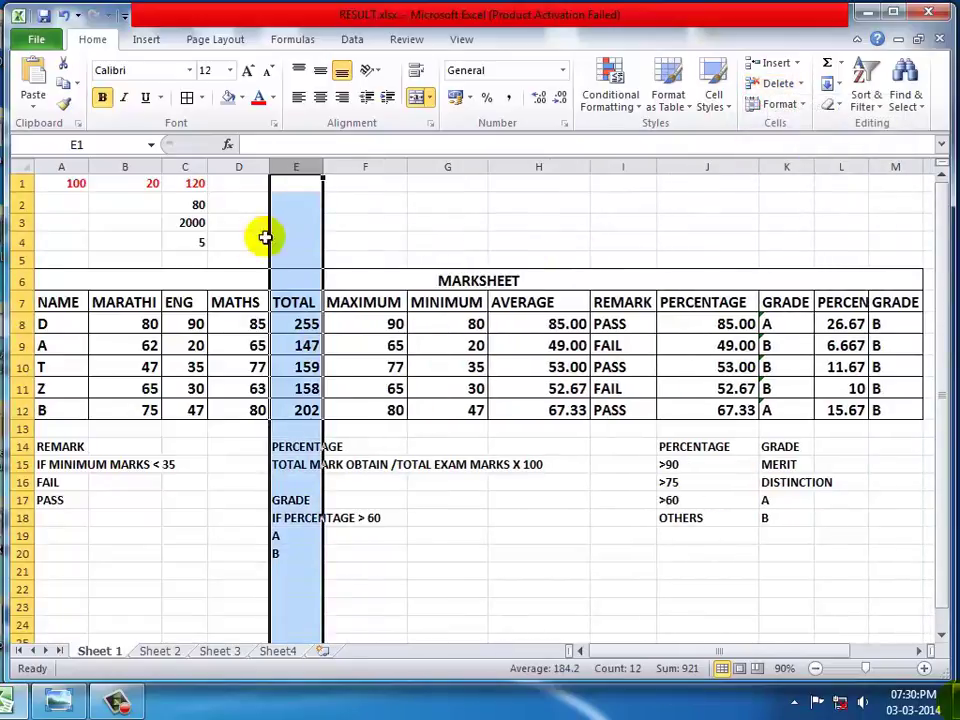
left_click(455, 606)
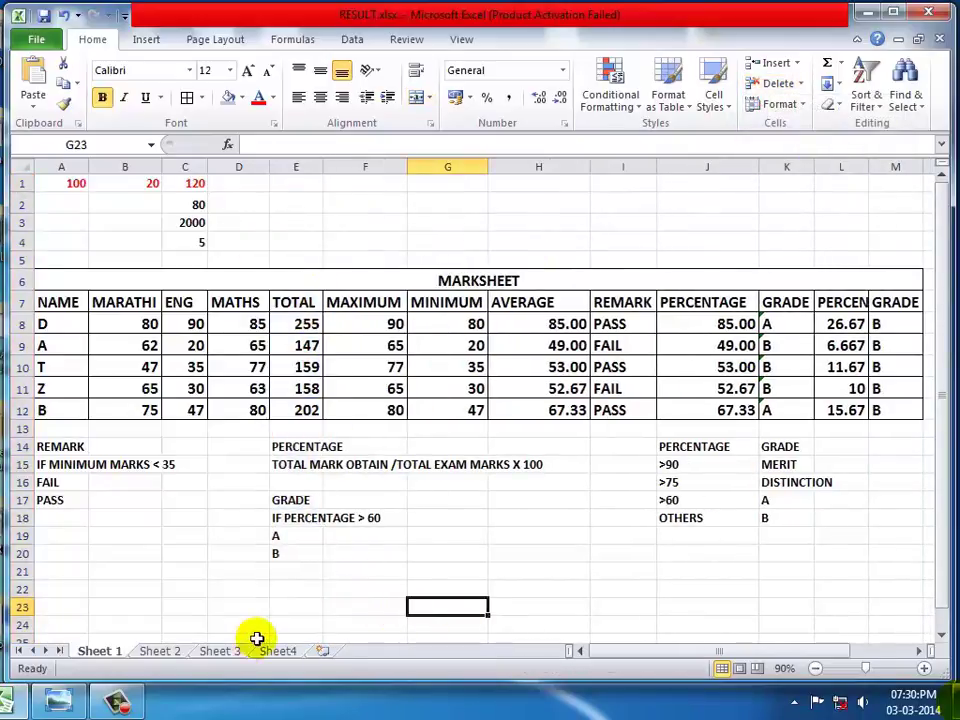
left_click(147, 655)
left_click(220, 651)
left_click(282, 651)
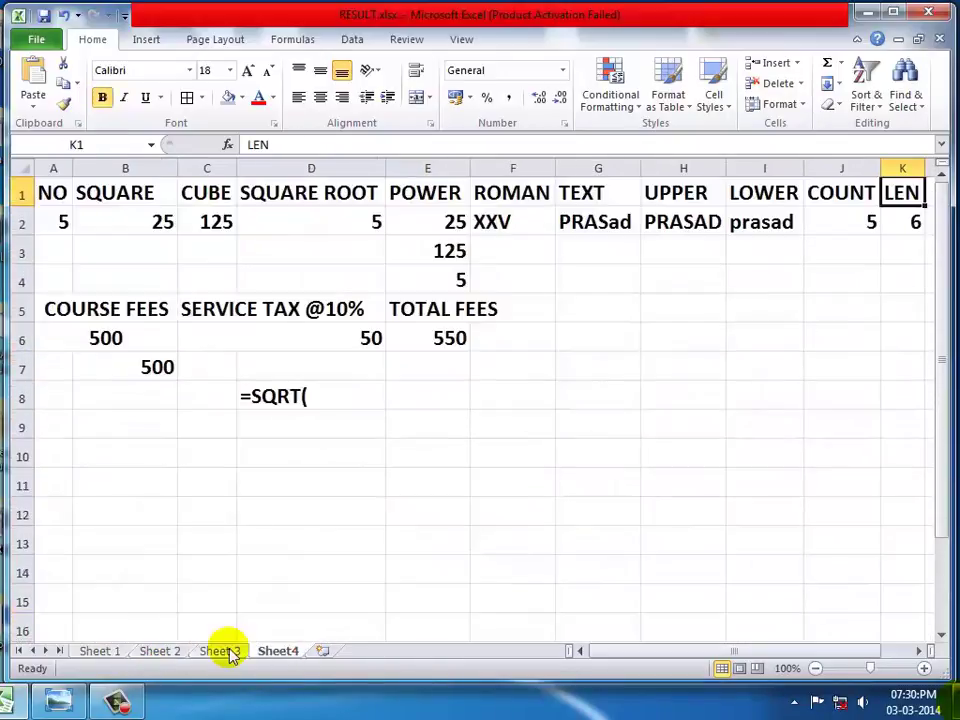
left_click(160, 651)
left_click(102, 651)
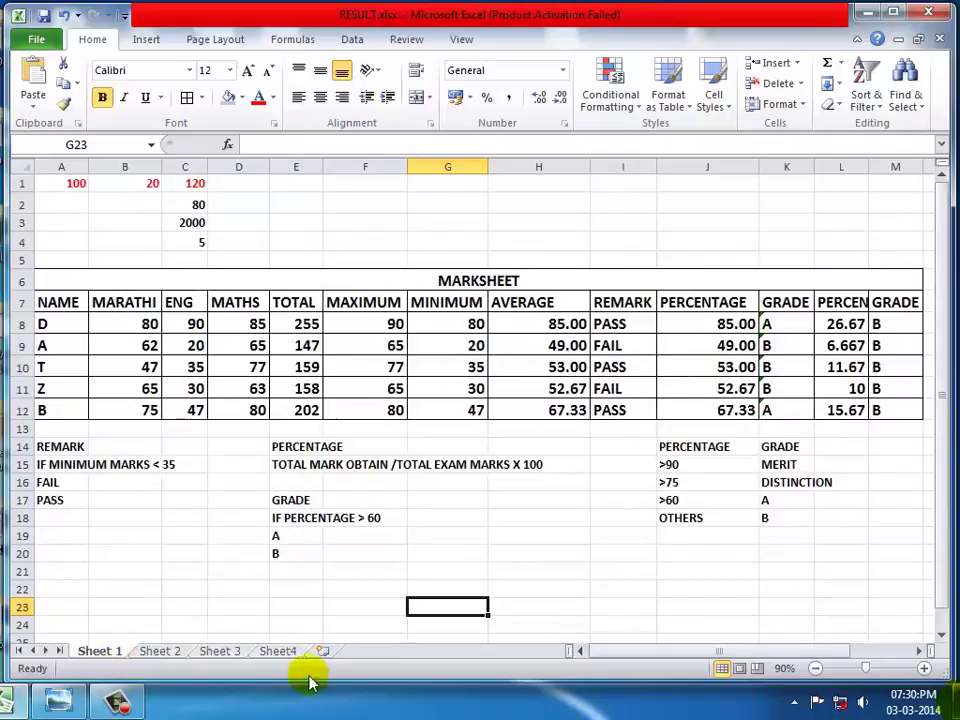
Insert a new worksheet directly before Sheet4 in the workbook
left_click(287, 655)
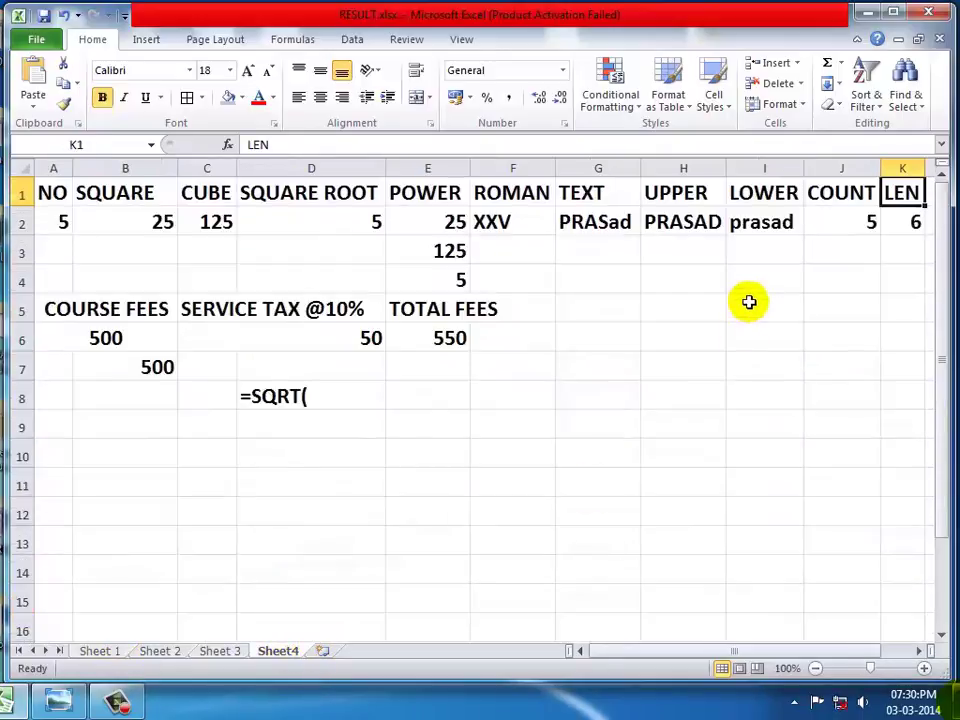
left_click(799, 64)
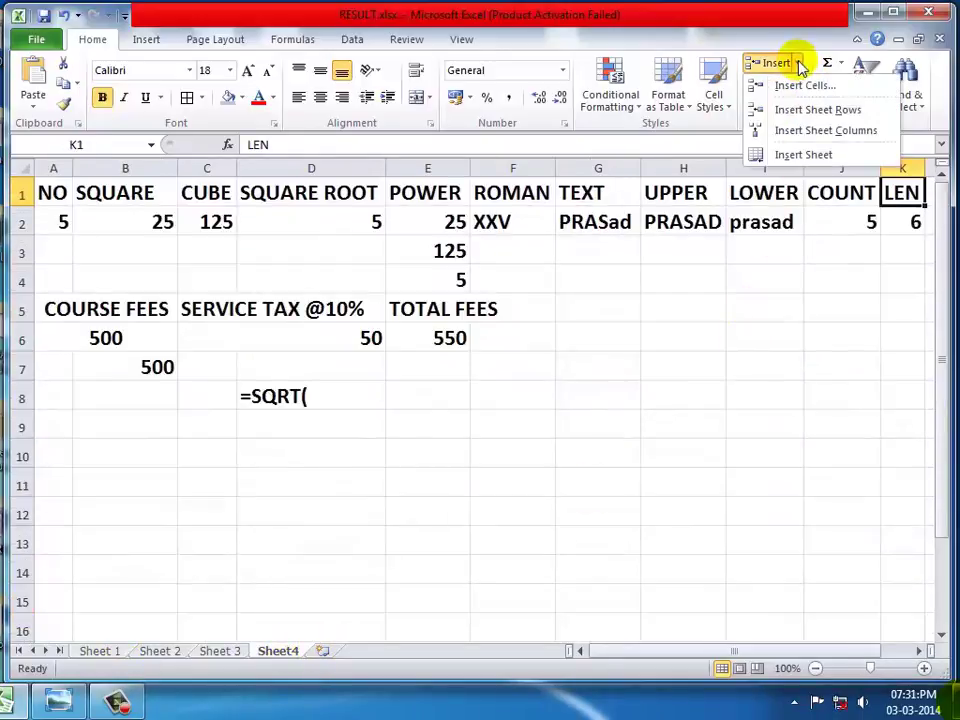
left_click(836, 164)
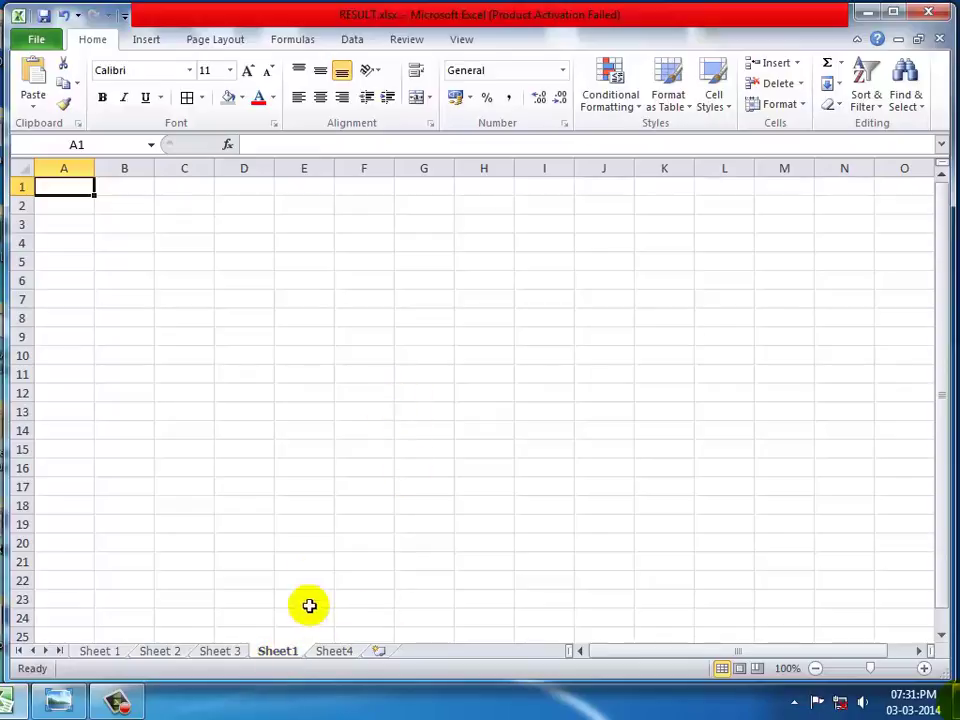
Enter the sample text "fhfgh" in cell E9 and "fhgfh" in cell G12 of the new worksheet
left_click(327, 336)
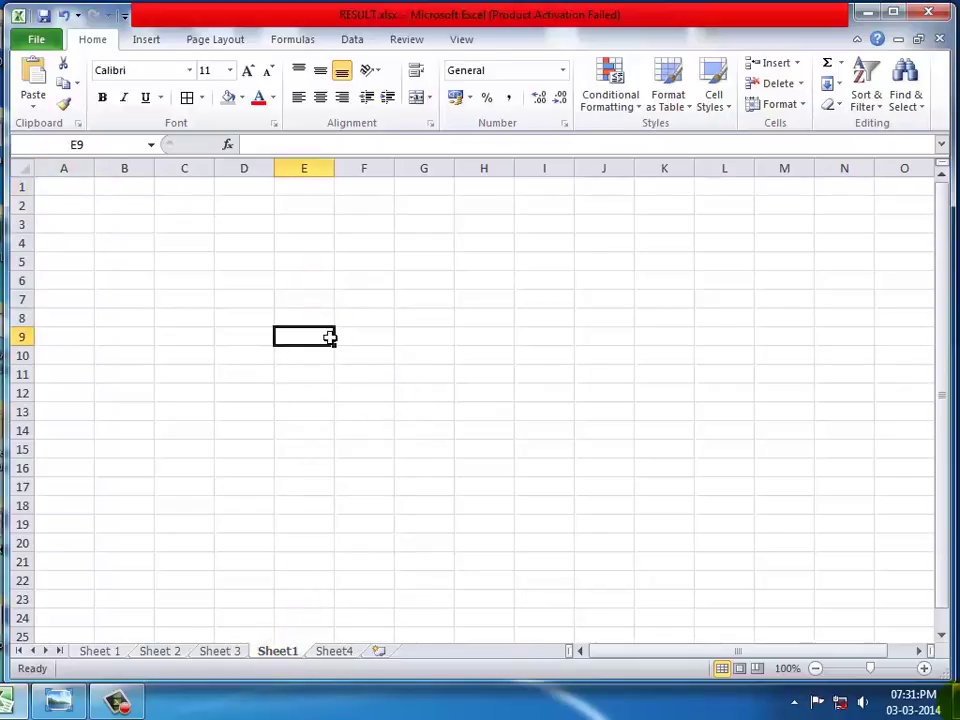
type("fhfgh")
left_click(408, 393)
type("fhgfh")
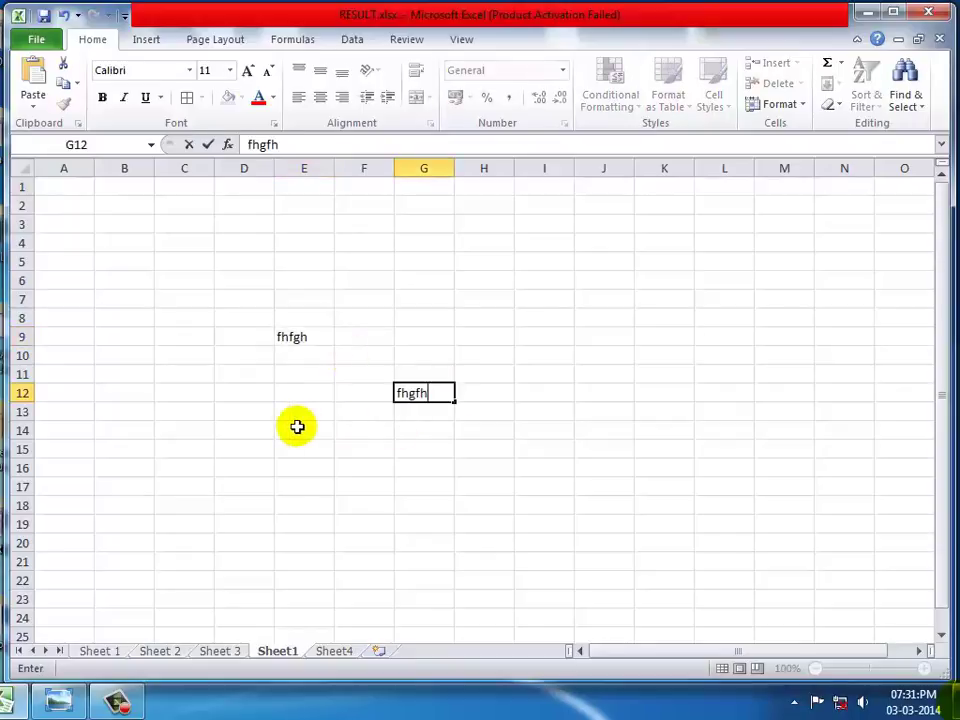
left_click(296, 427)
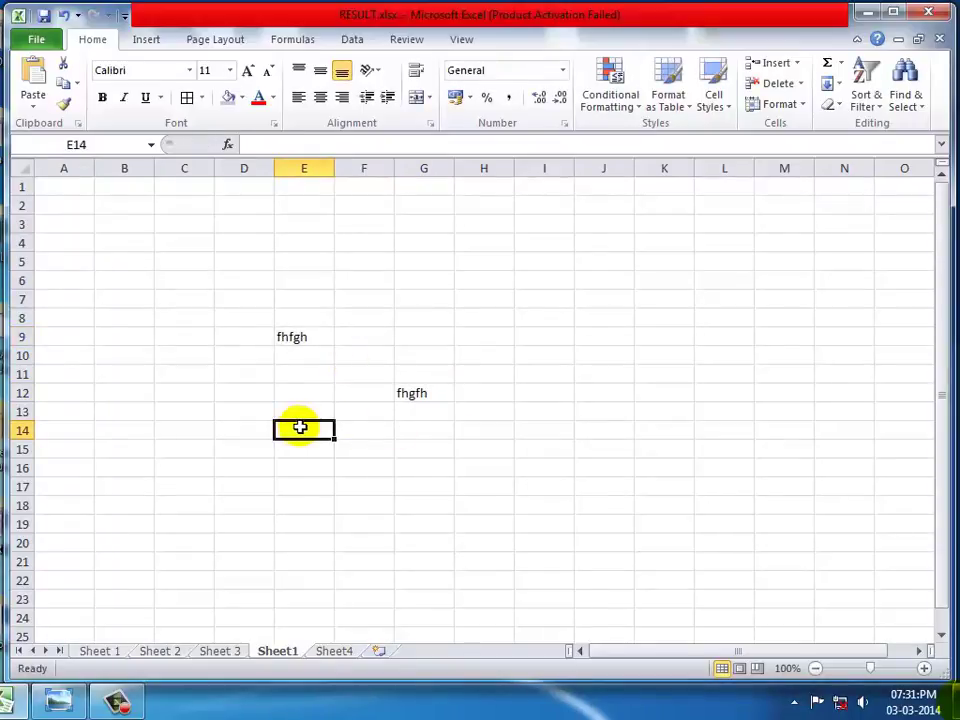
Delete the worksheet holding the sample text, including its data, from the workbook
left_click(800, 84)
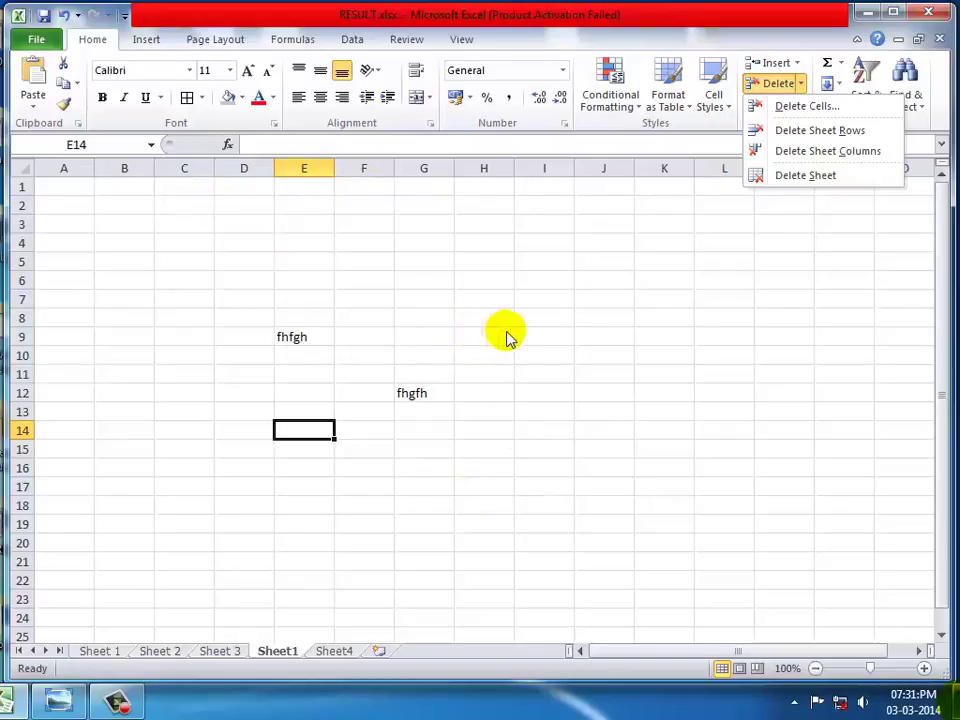
left_click(836, 177)
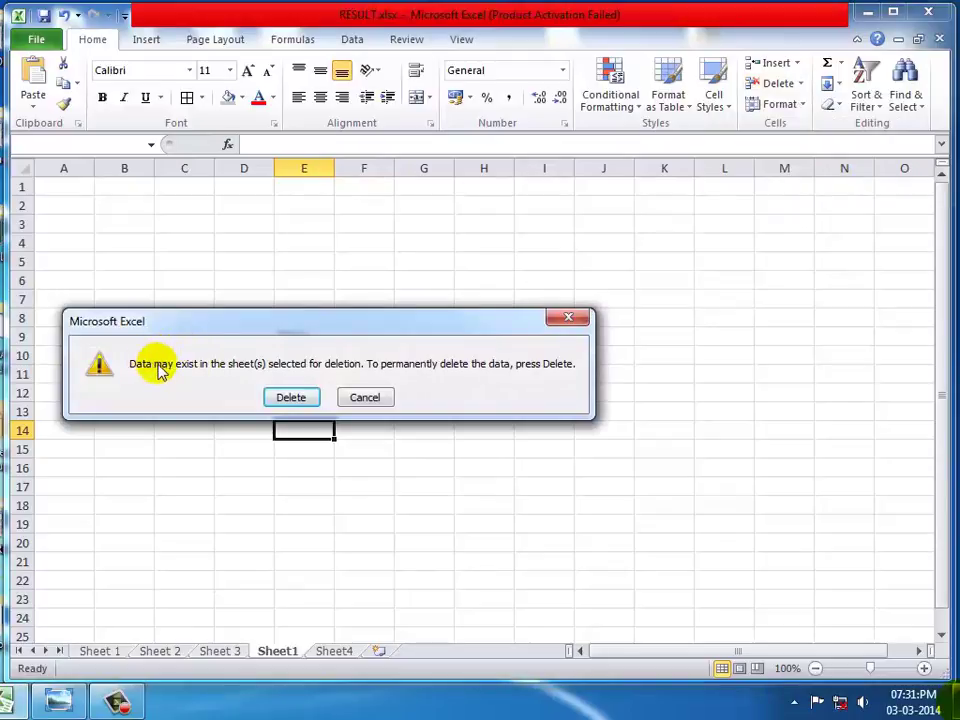
left_click(291, 398)
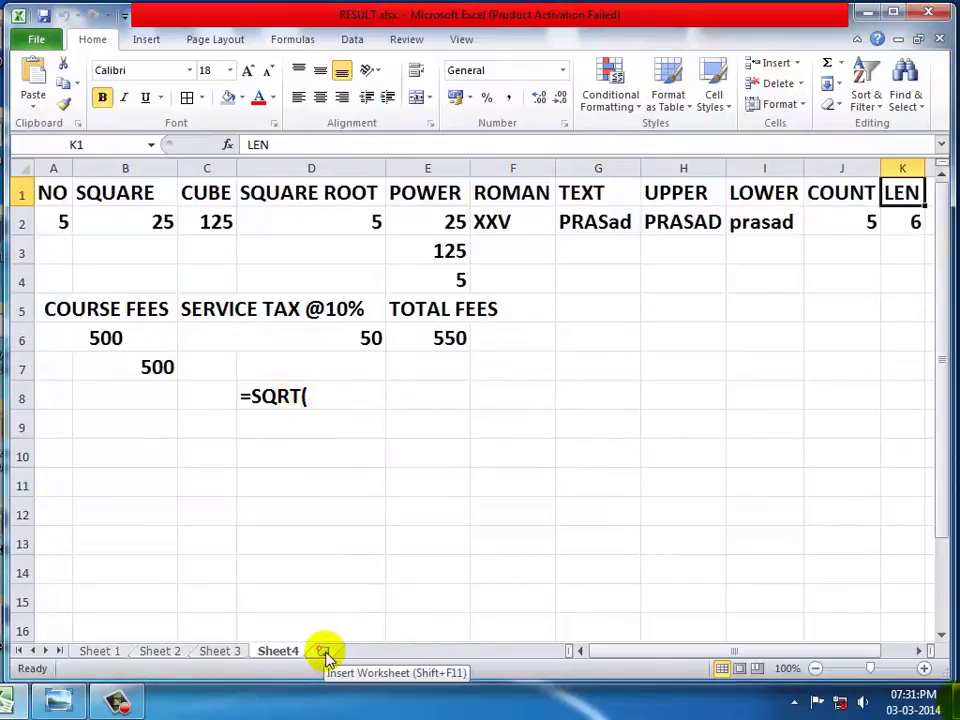
left_click(448, 489)
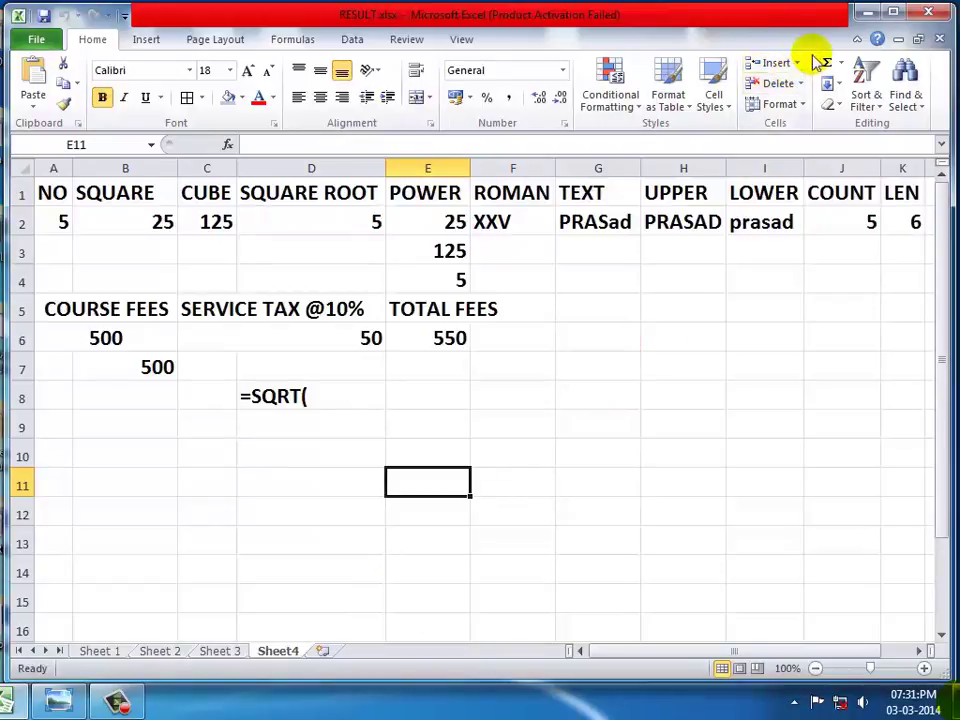
Set the height of row 8 in the marksheet on Sheet 1 to 50
left_click(102, 651)
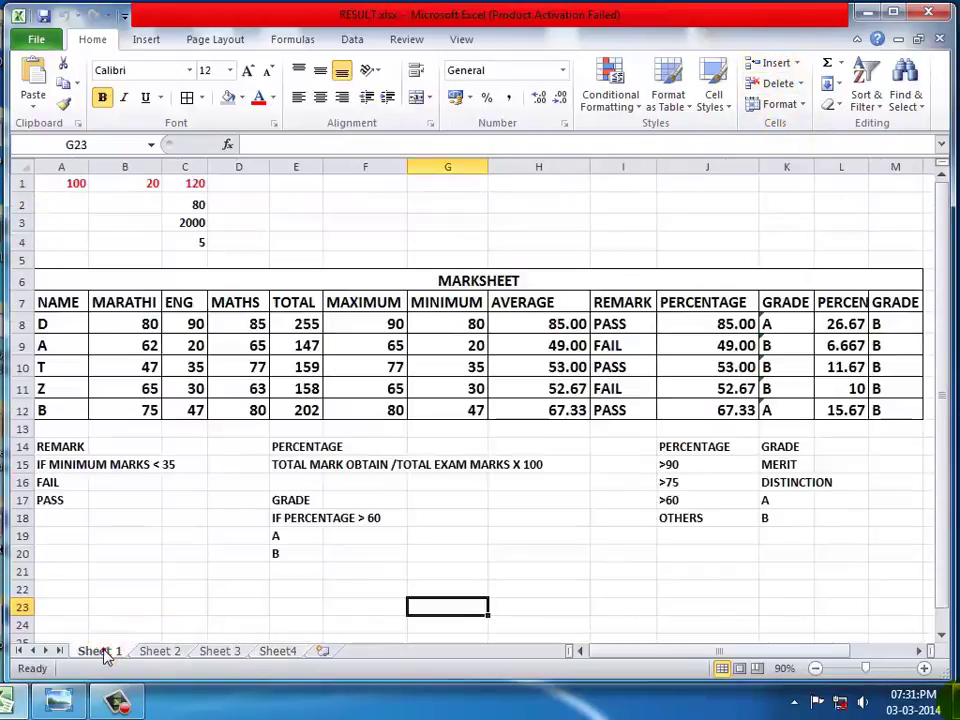
left_click(797, 106)
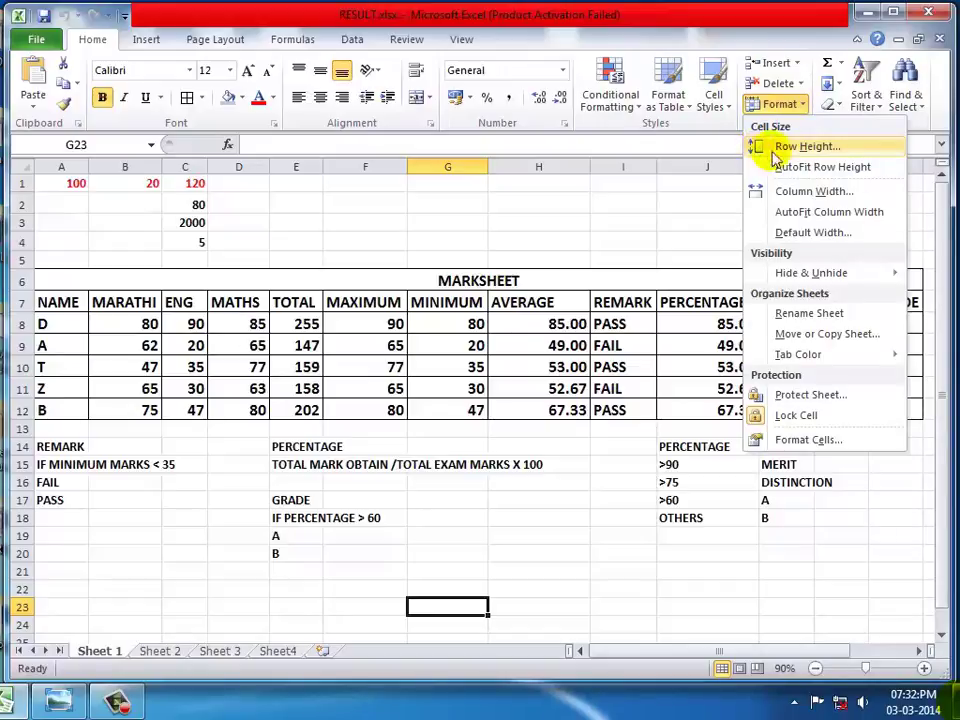
left_click(254, 445)
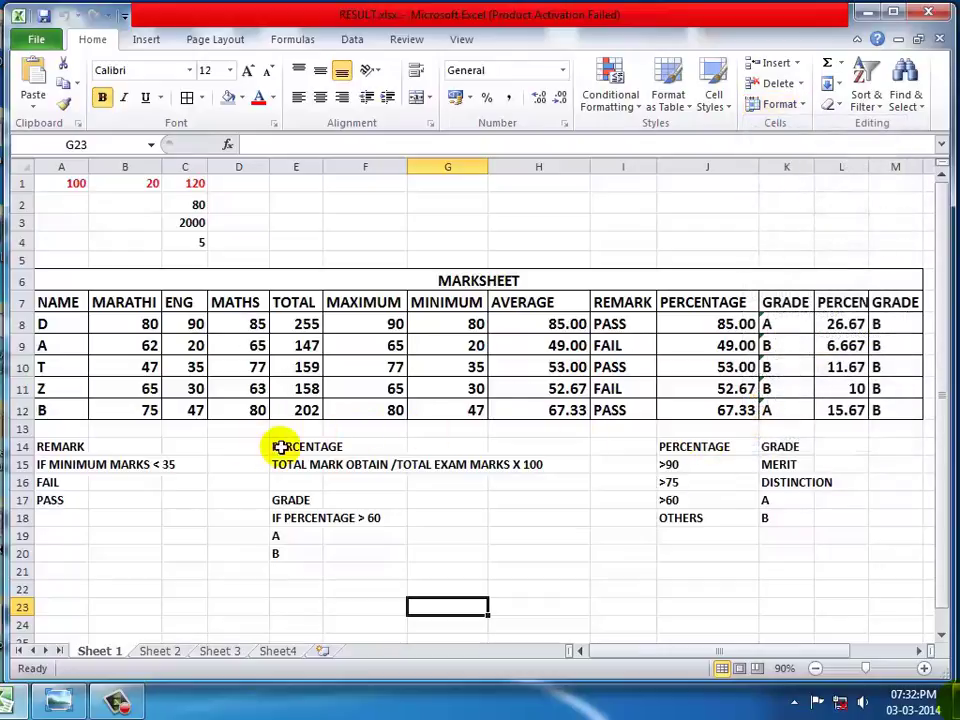
left_click(15, 322)
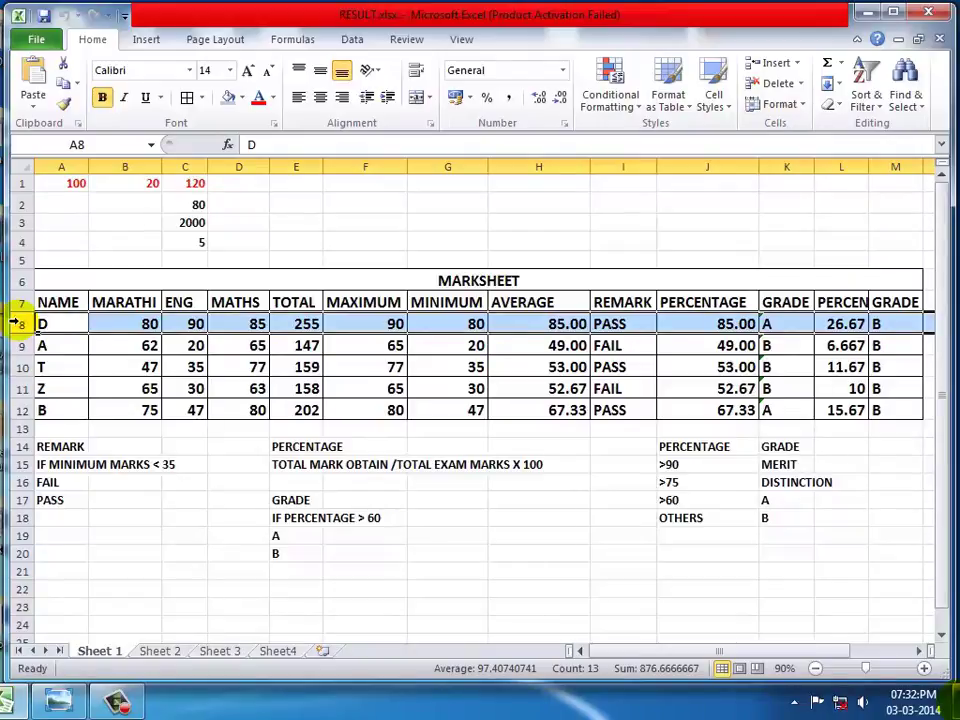
left_click(92, 411)
left_click(15, 322)
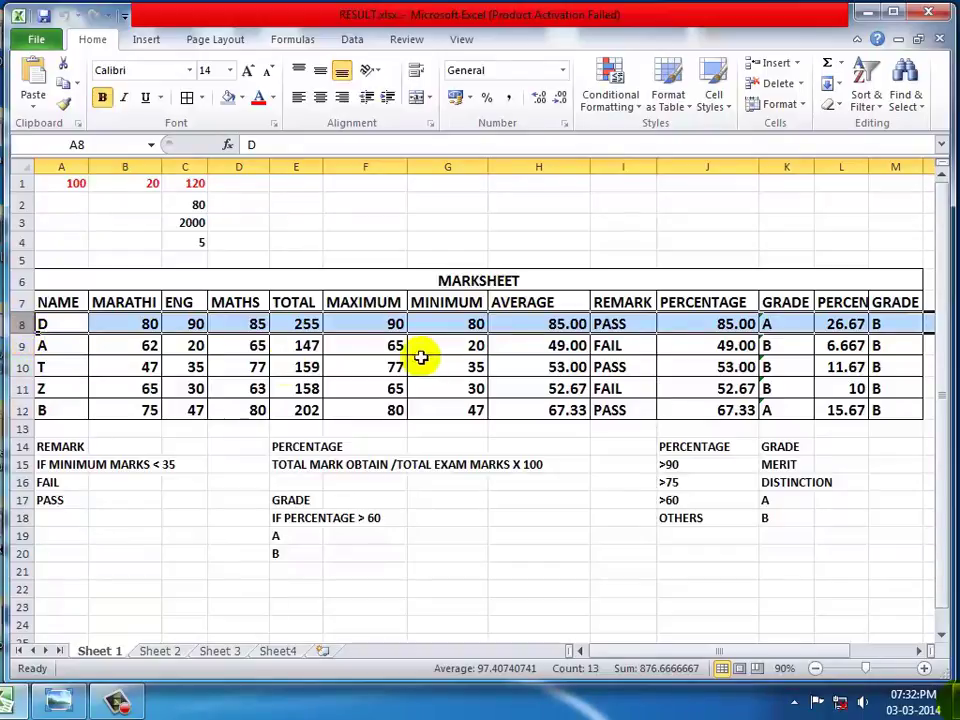
left_click(782, 104)
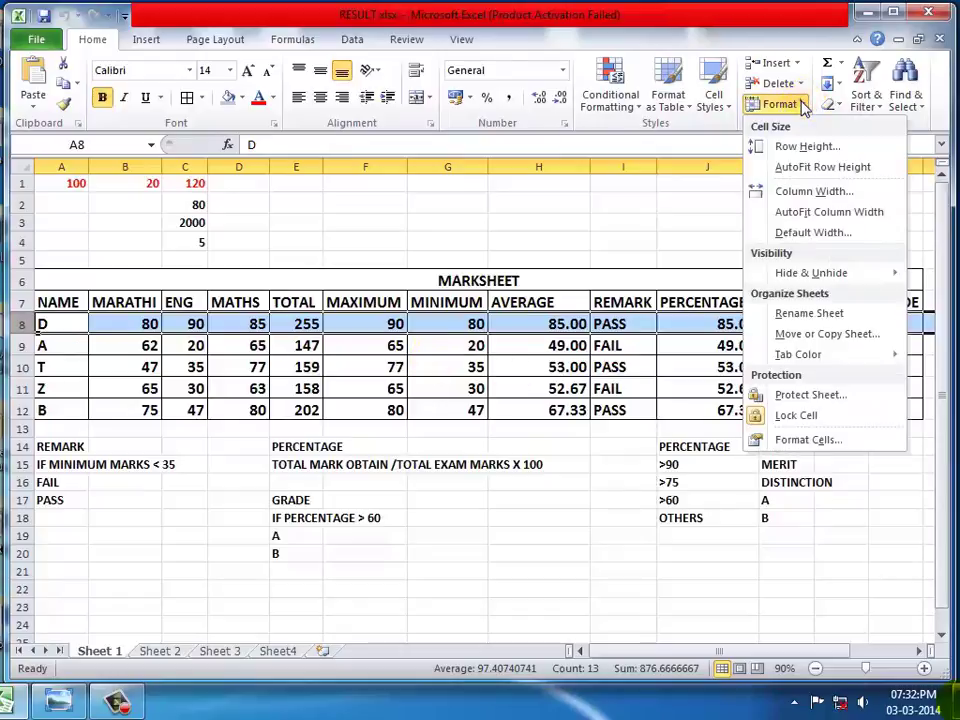
left_click(846, 148)
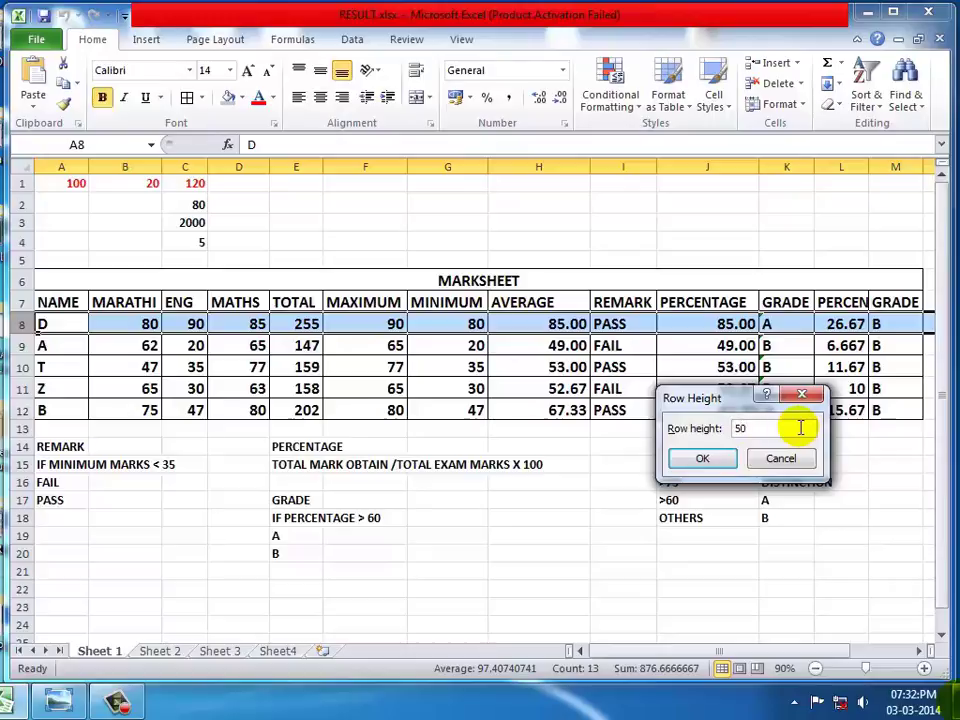
left_click(697, 459)
left_click(512, 567)
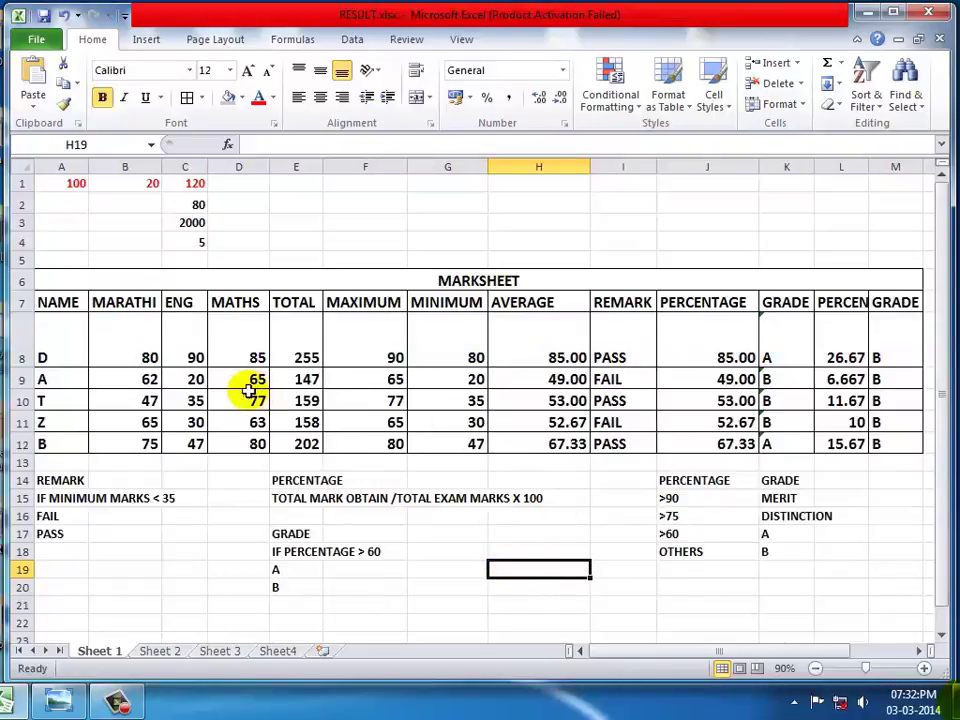
AutoFit the height of marksheet row 8 to its contents
left_click(19, 341)
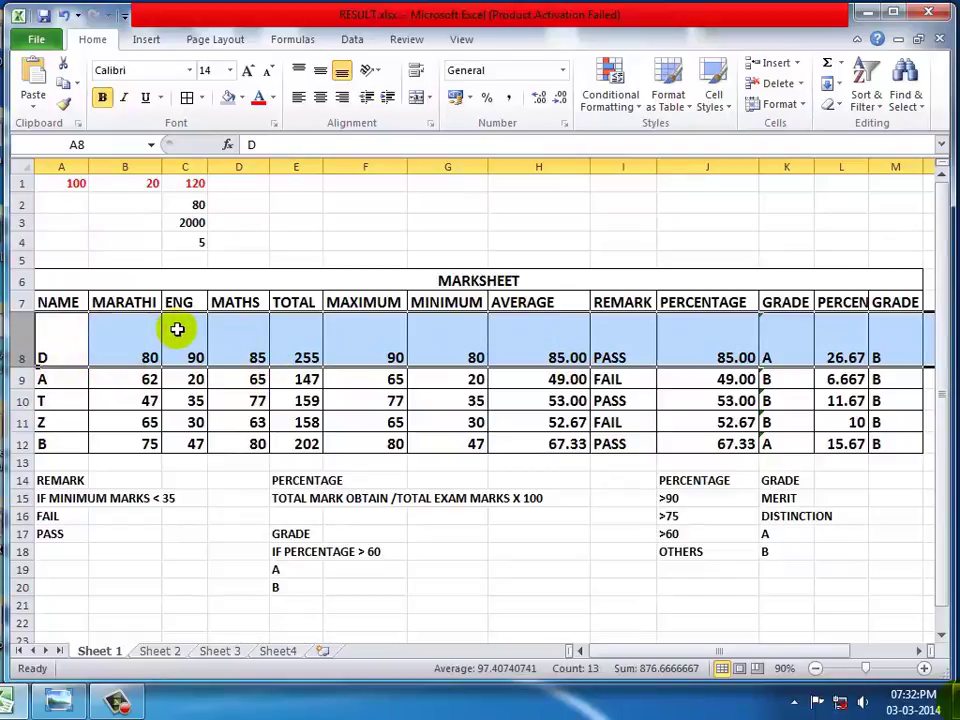
left_click(800, 106)
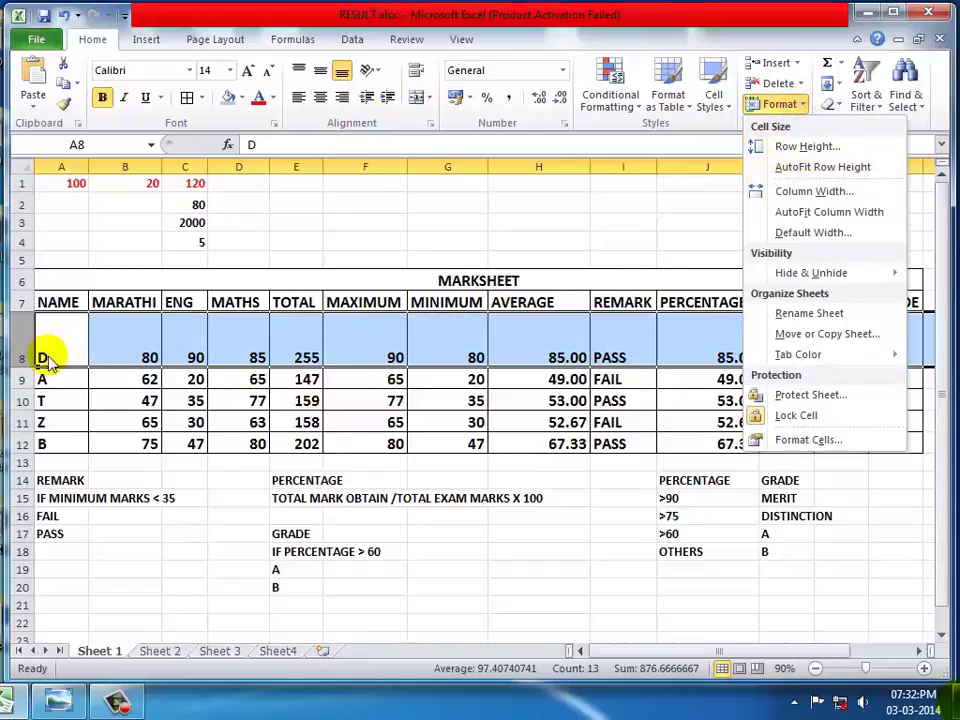
left_click(779, 170)
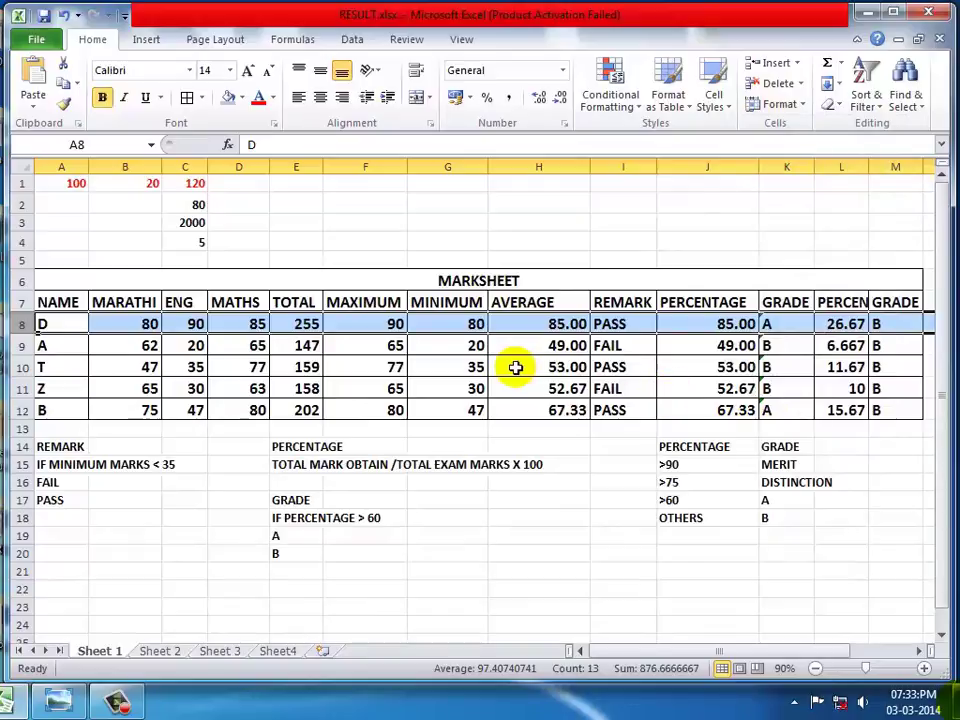
Set the width of the marksheet's MAXIMUM column to 30
left_click(365, 302)
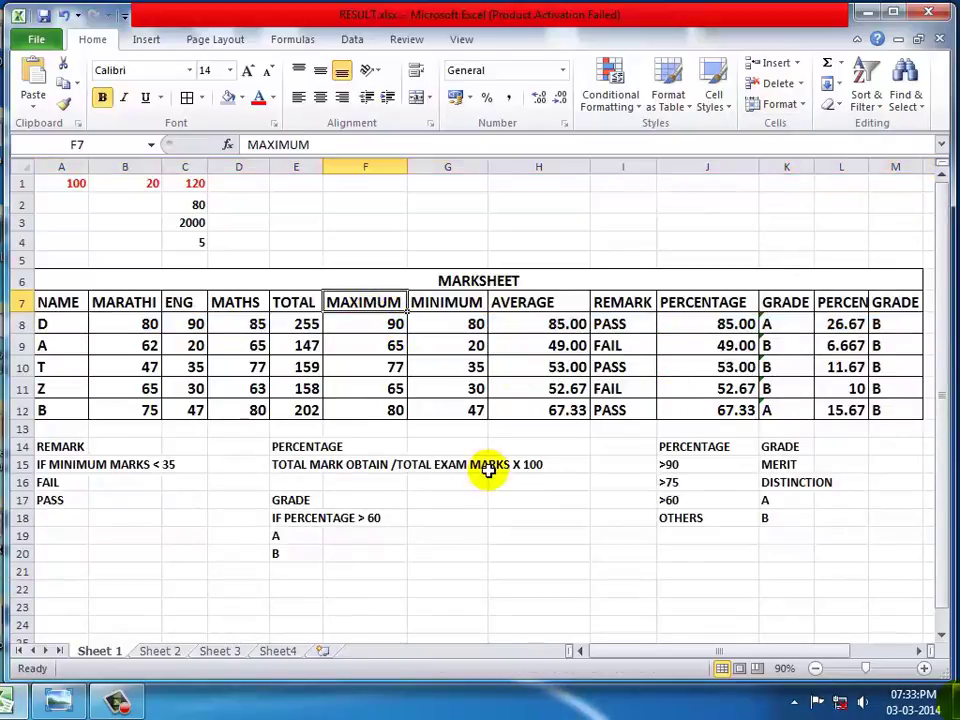
left_click(806, 112)
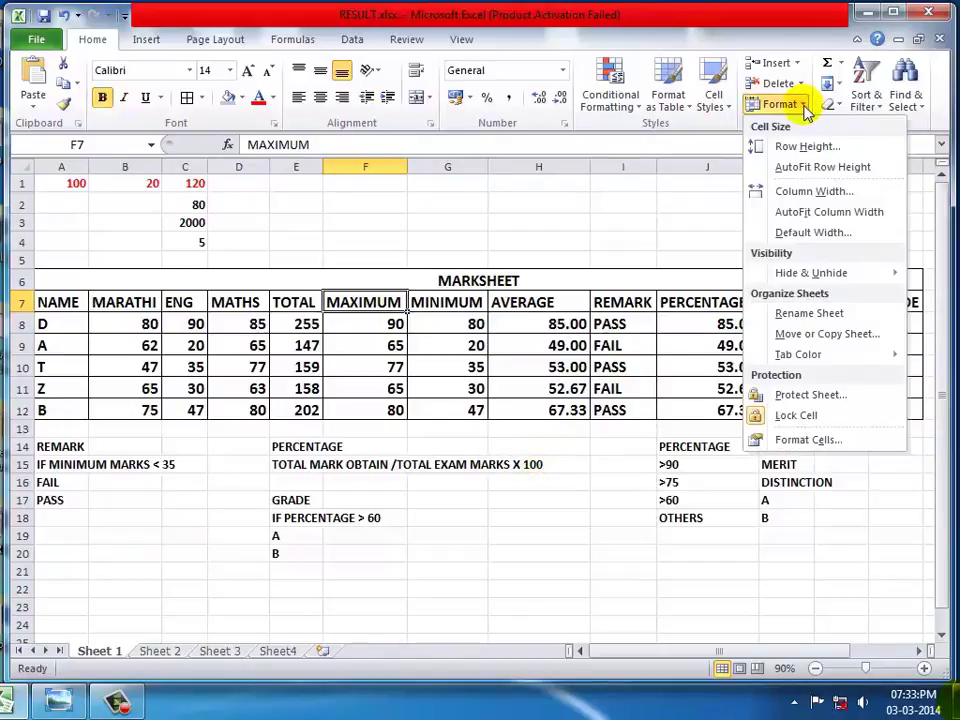
left_click(860, 198)
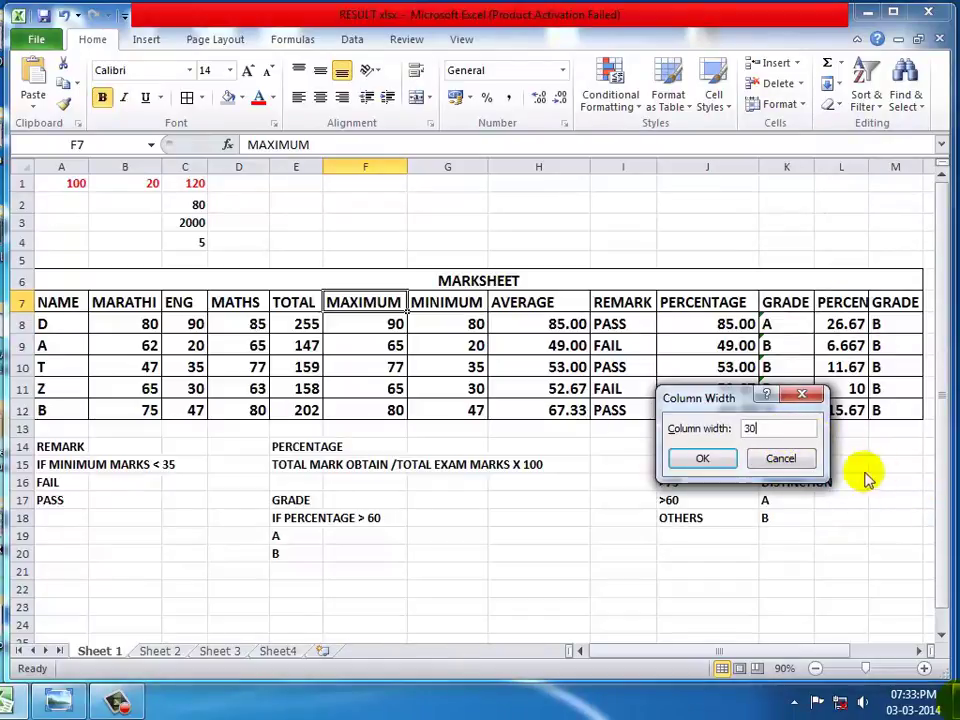
left_click(700, 459)
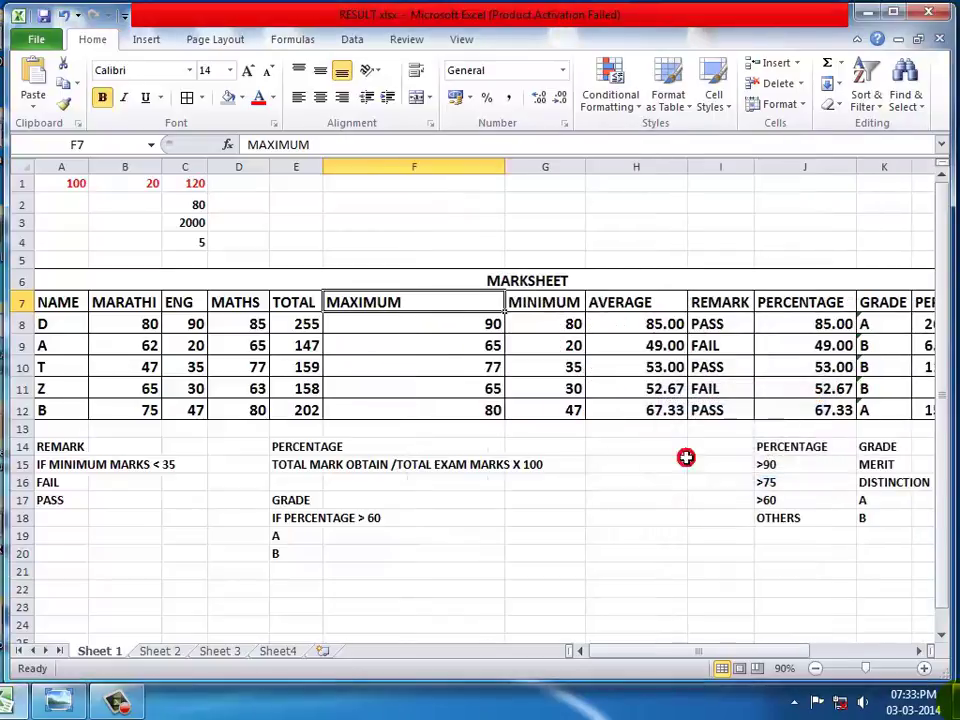
left_click(620, 547)
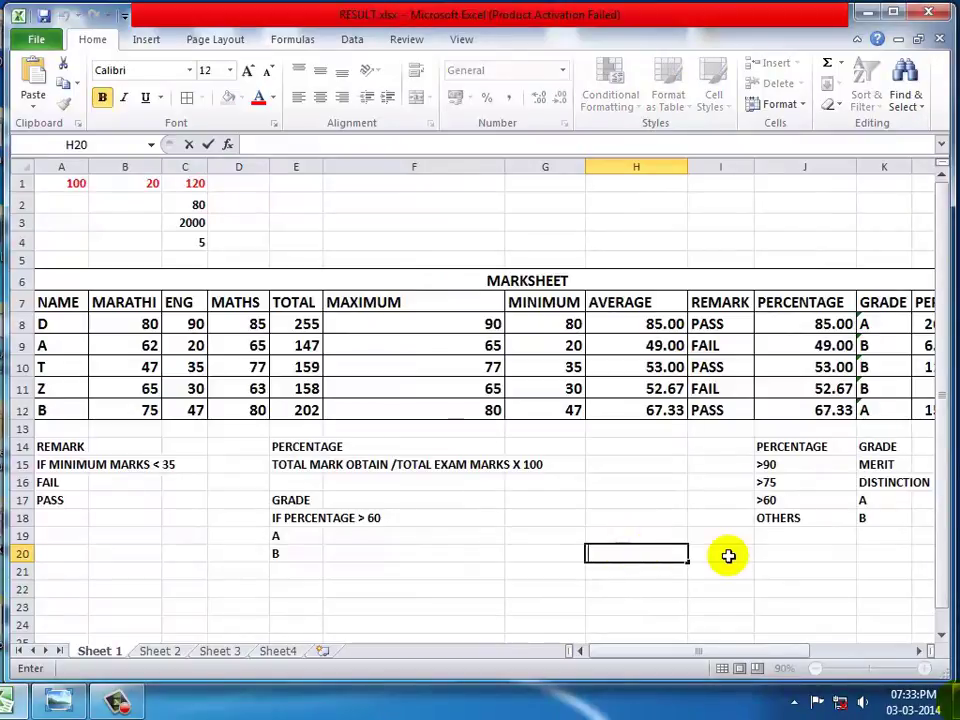
AutoFit the width of column F to its MAXIMUM heading in cell F7
left_click(351, 300)
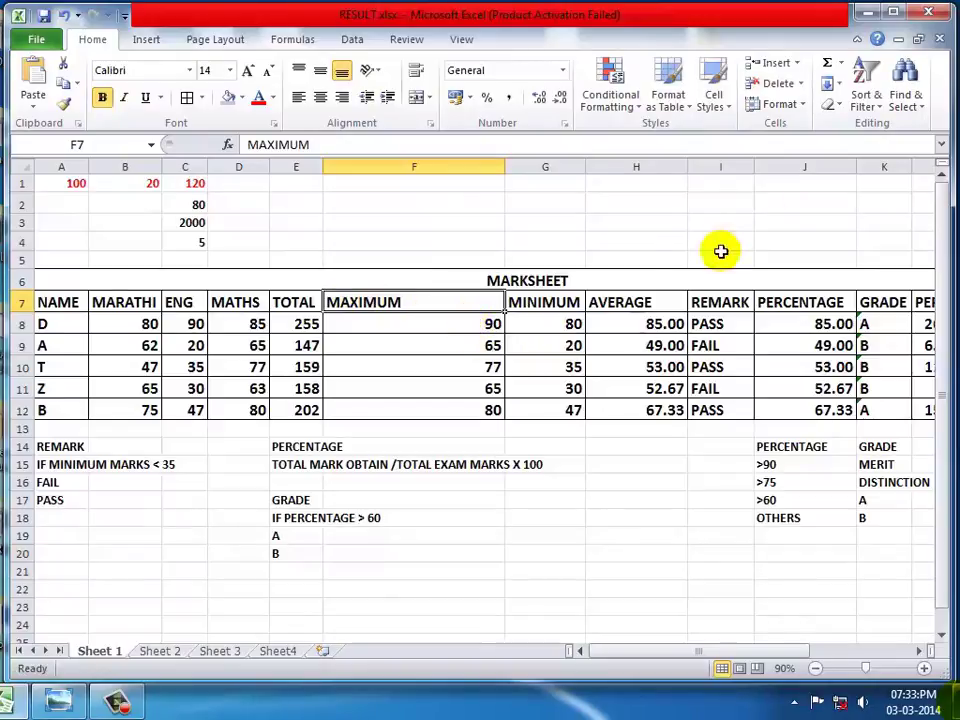
left_click(790, 105)
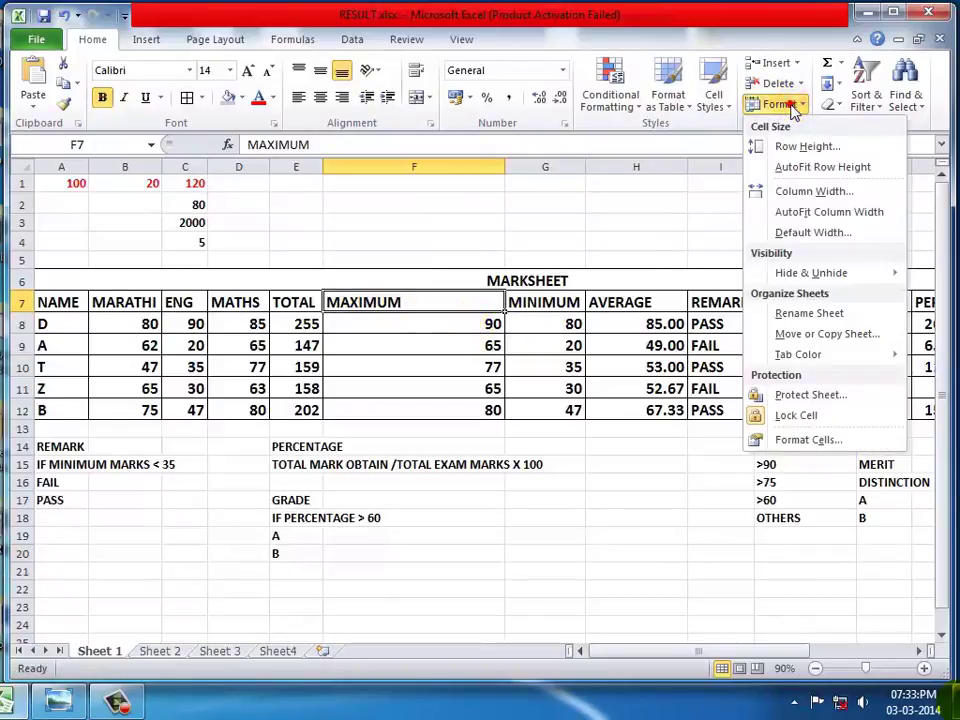
left_click(766, 220)
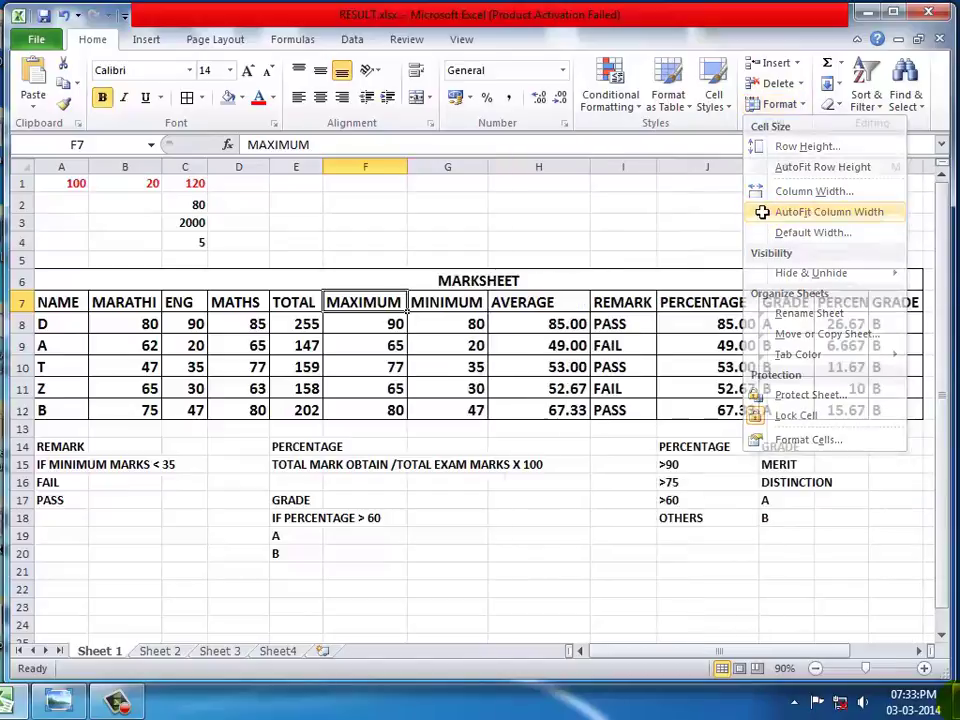
Try AutoFit Column Width on column F based on cell F8 and undo the width change
left_click(371, 325)
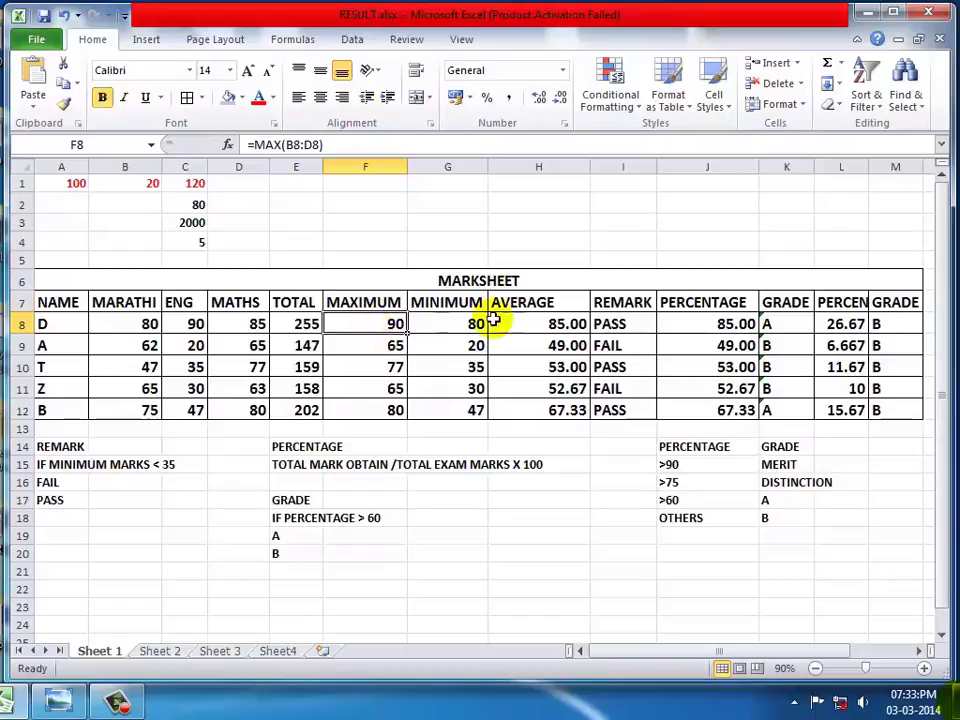
left_click(783, 104)
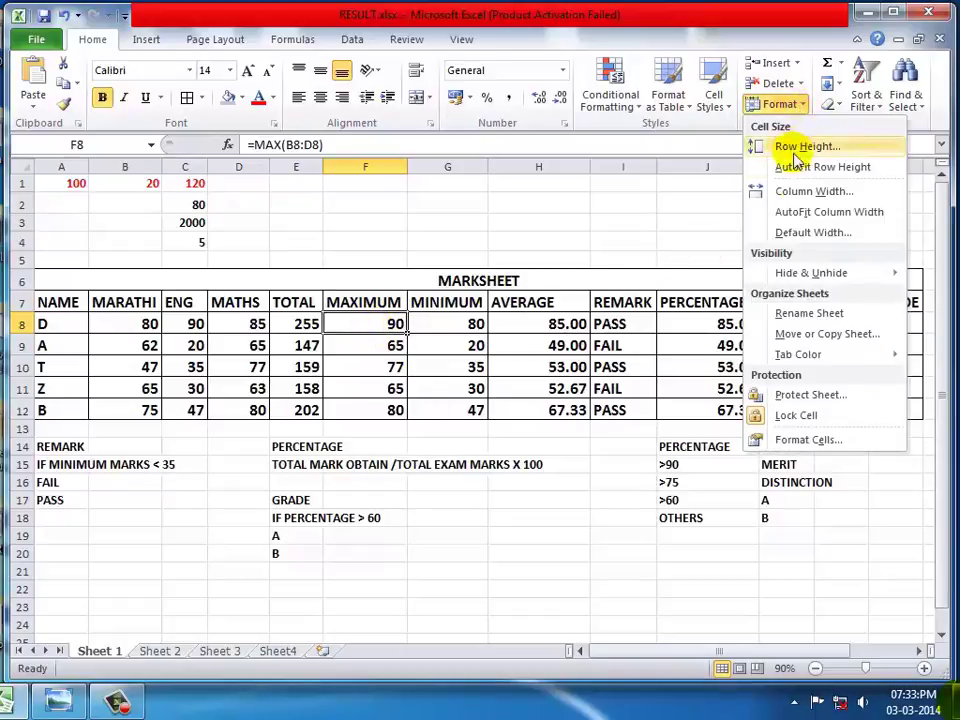
left_click(828, 213)
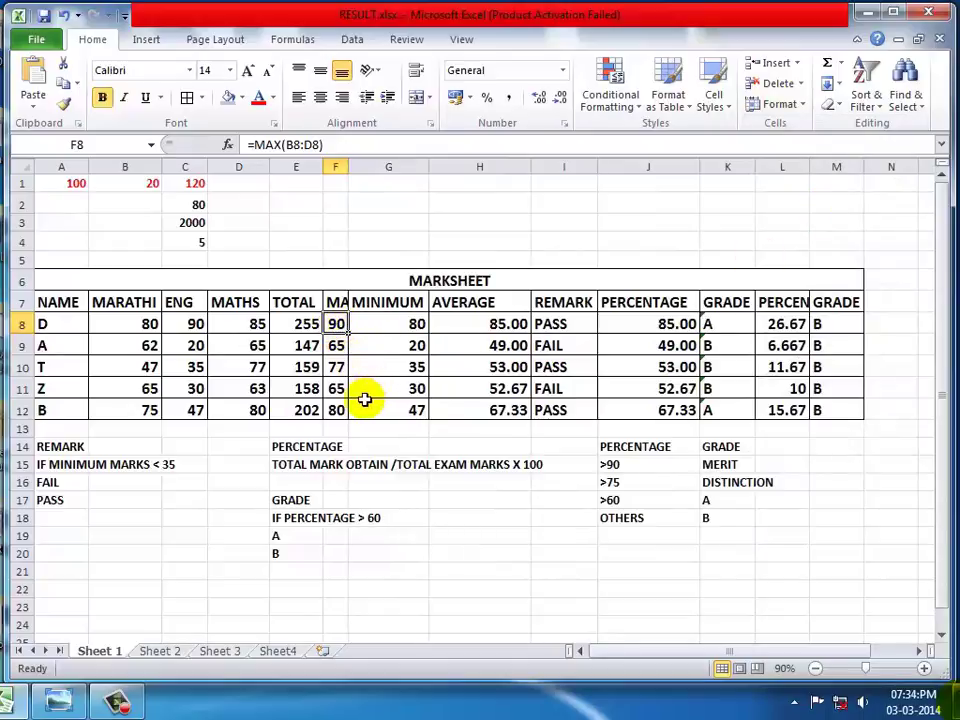
key("ctrl+z")
left_click(448, 390)
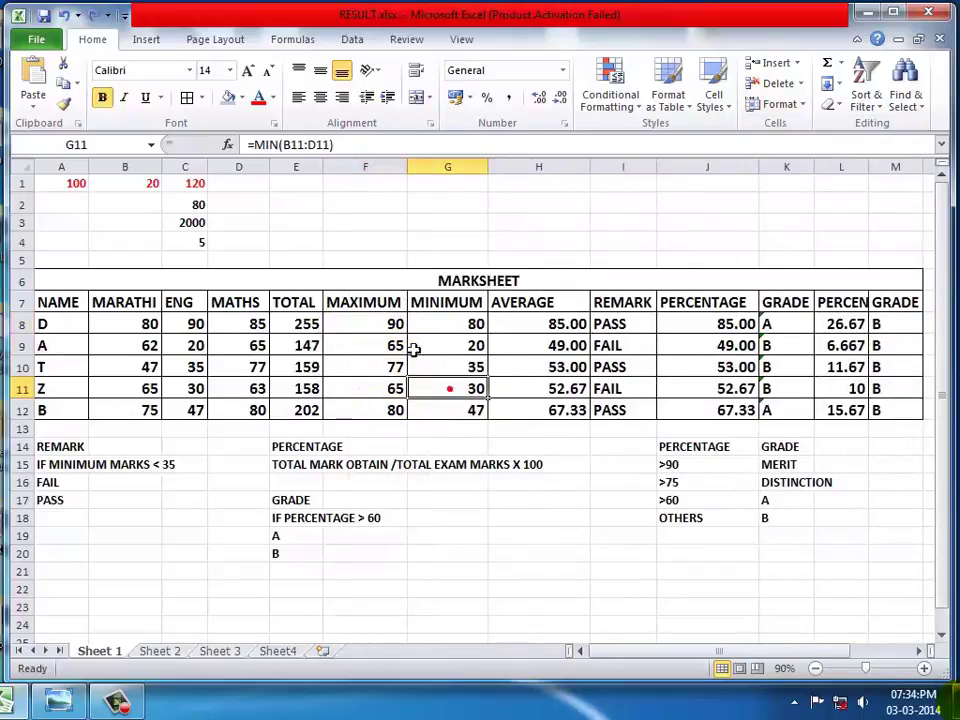
left_click(362, 300)
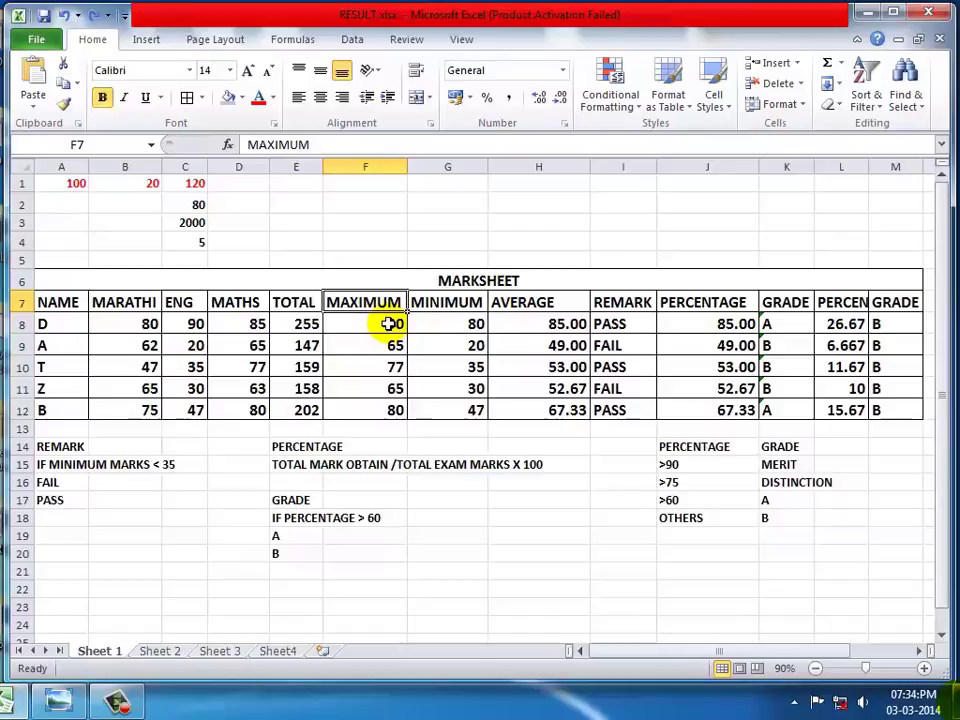
left_click(776, 104)
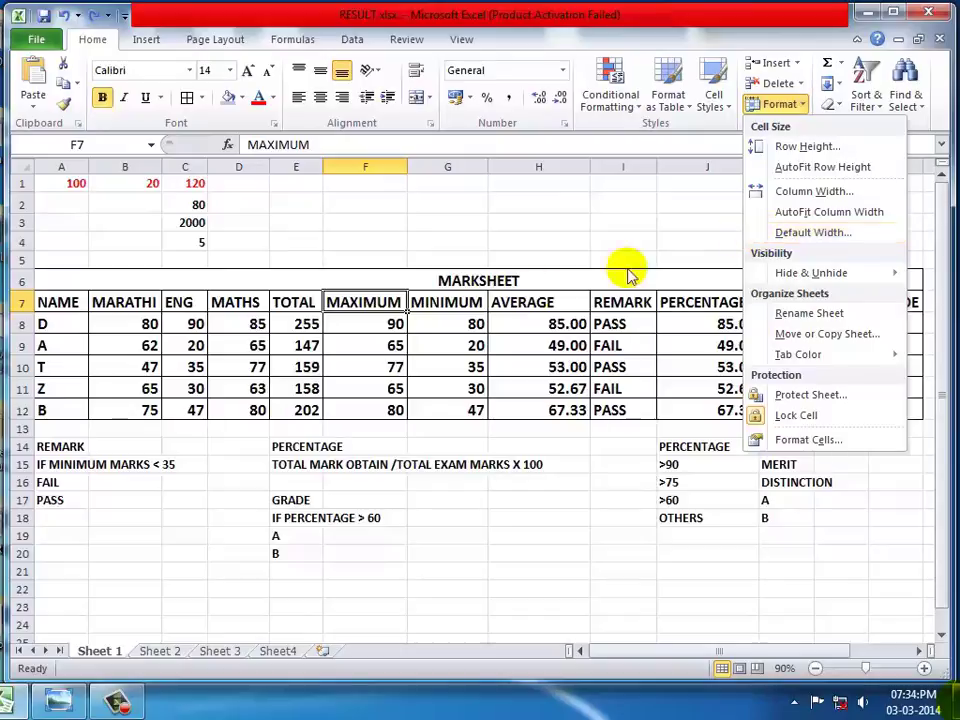
left_click(371, 245)
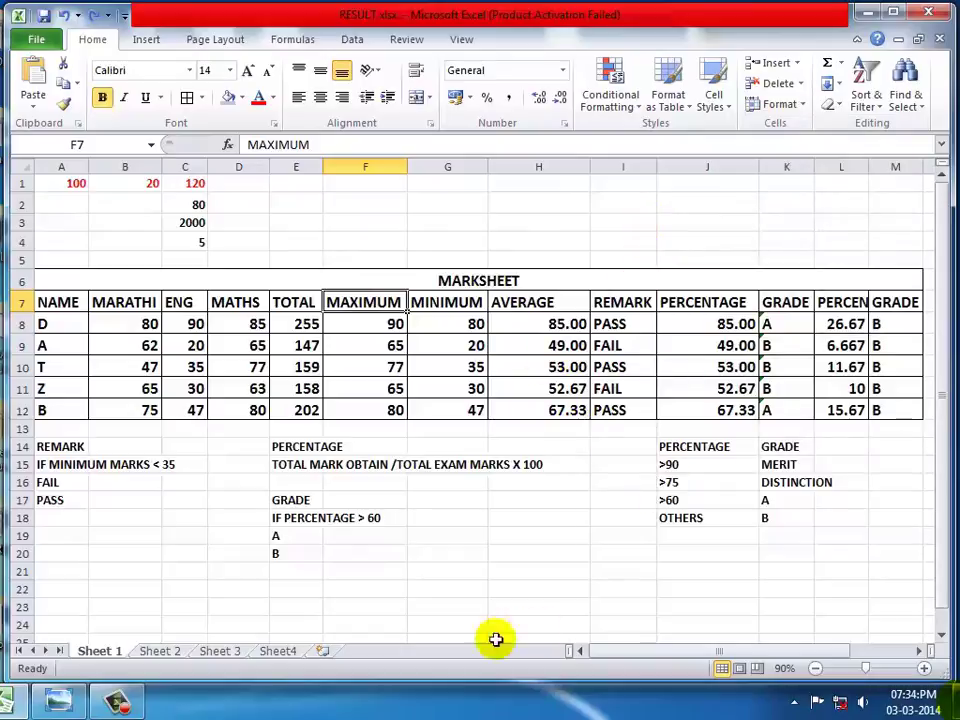
Add a new worksheet after Sheet4 and set its standard column width to 30
left_click(279, 652)
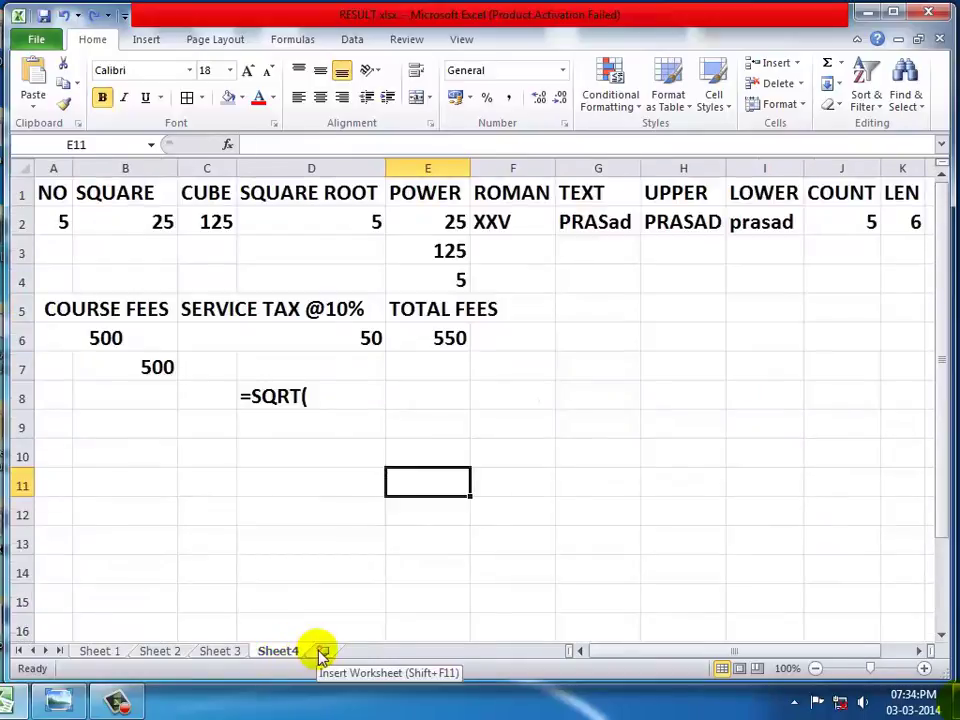
left_click(321, 652)
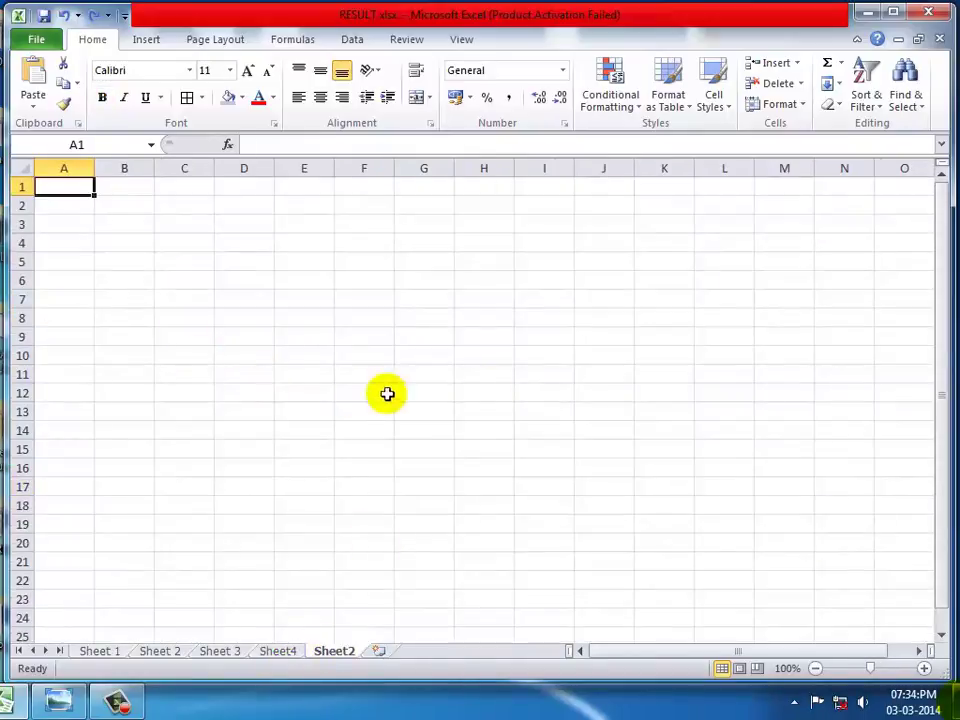
left_click(800, 108)
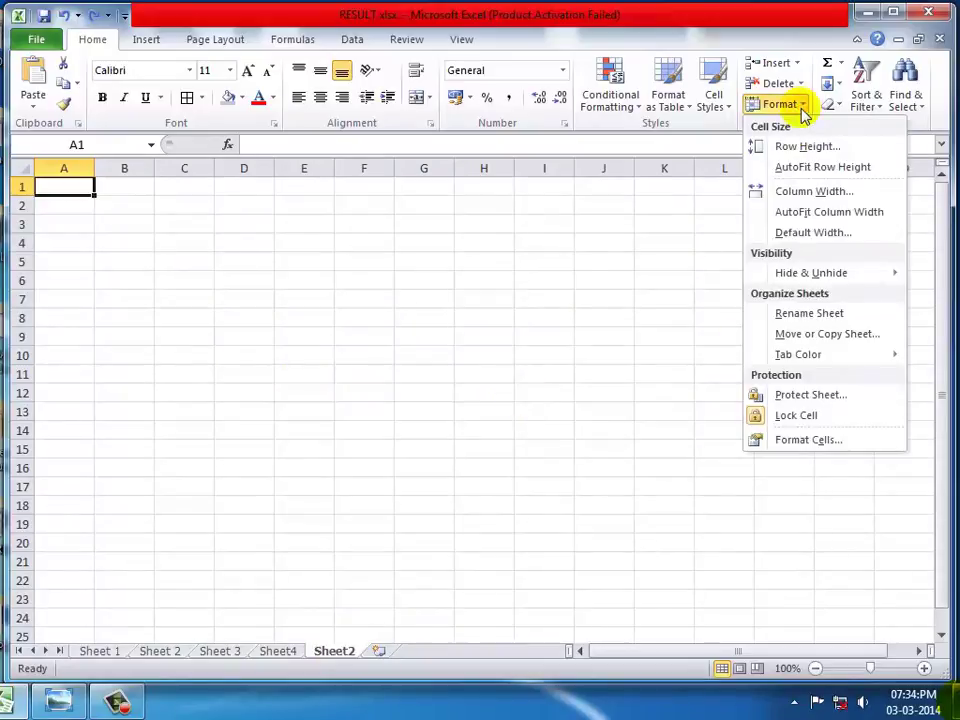
left_click(853, 235)
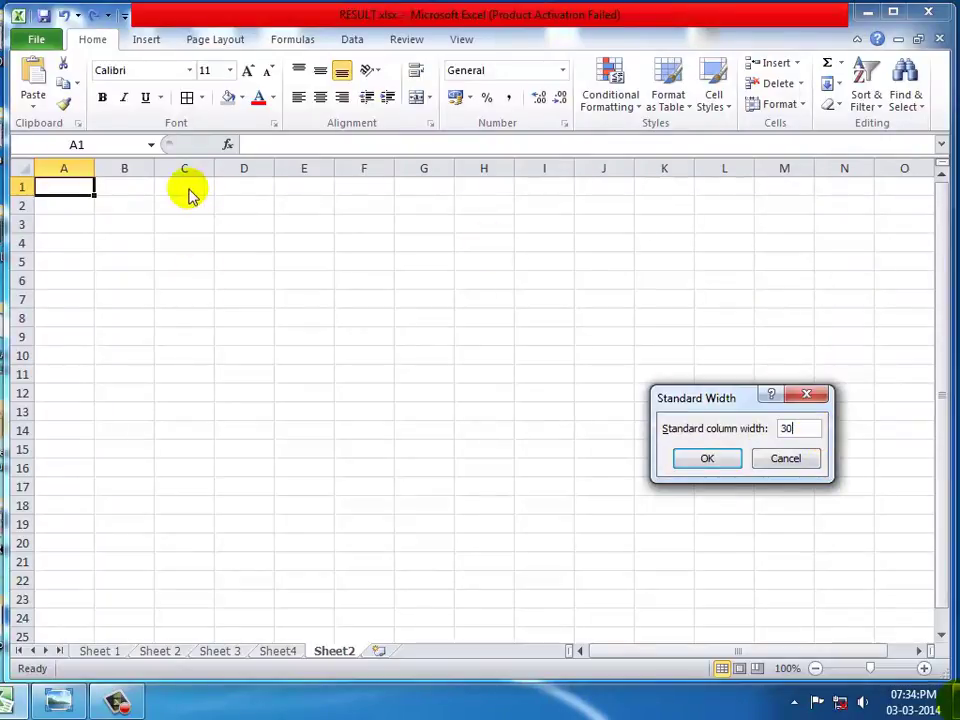
left_click(703, 462)
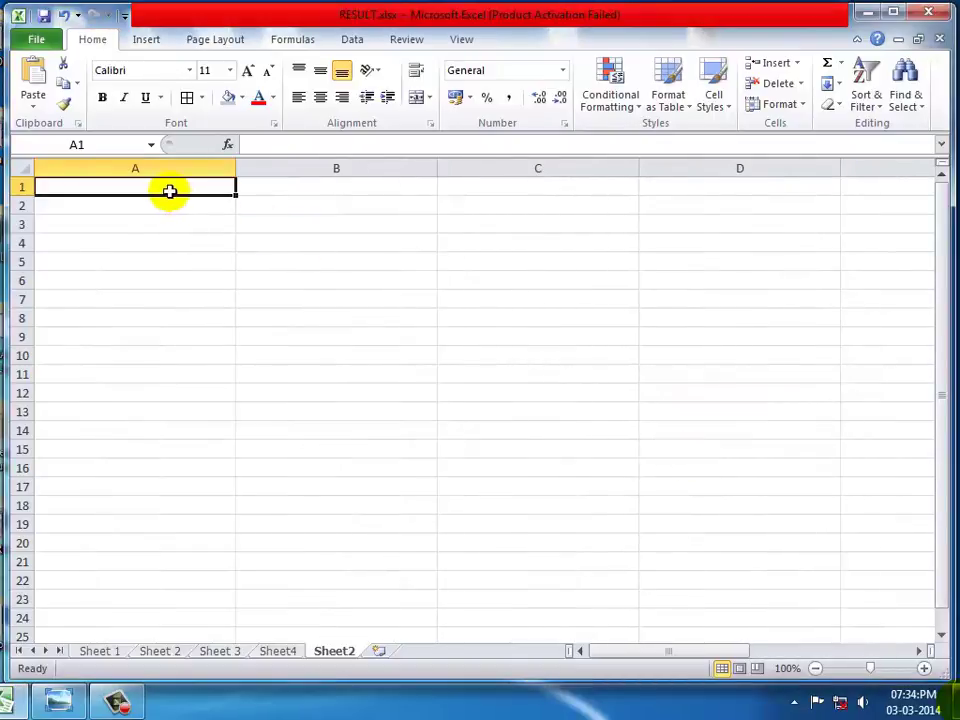
left_click(233, 165)
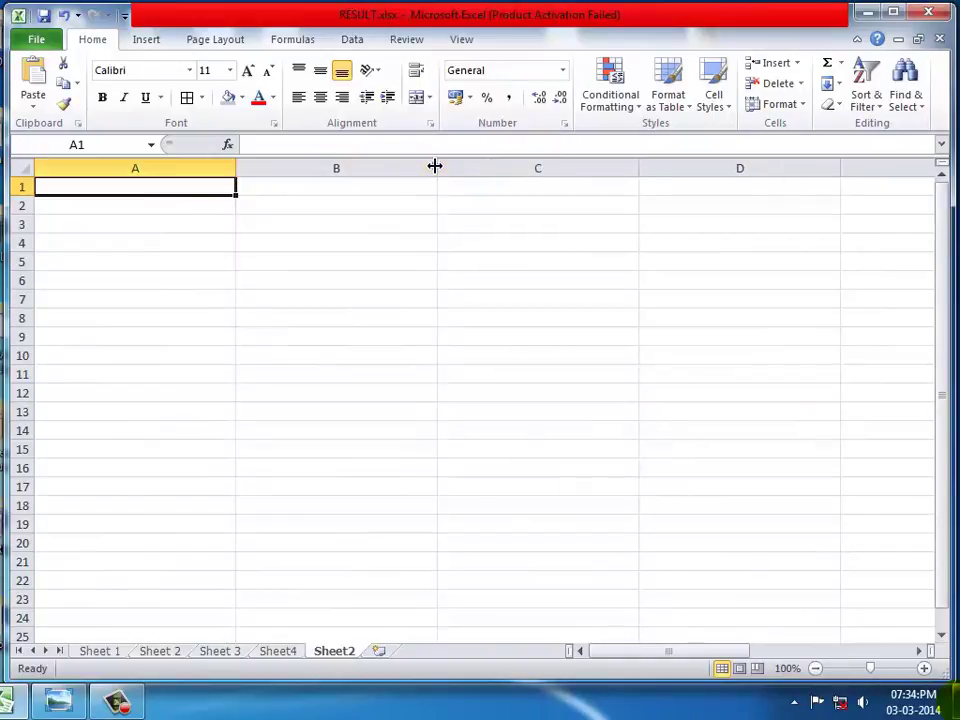
left_click(533, 242)
left_click(649, 265)
left_click(434, 338)
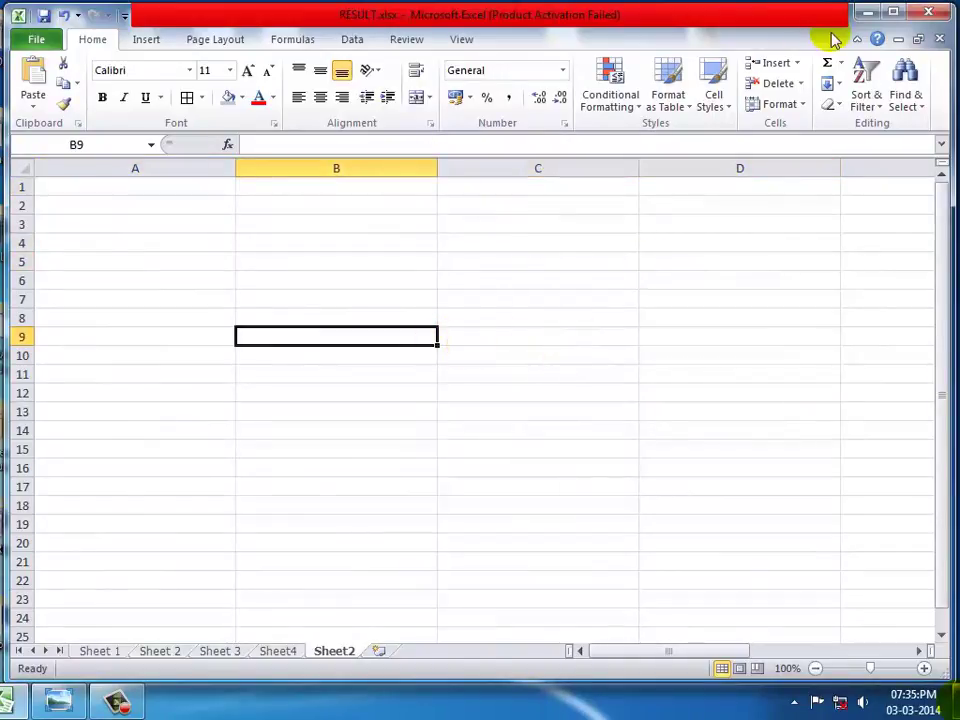
left_click(800, 105)
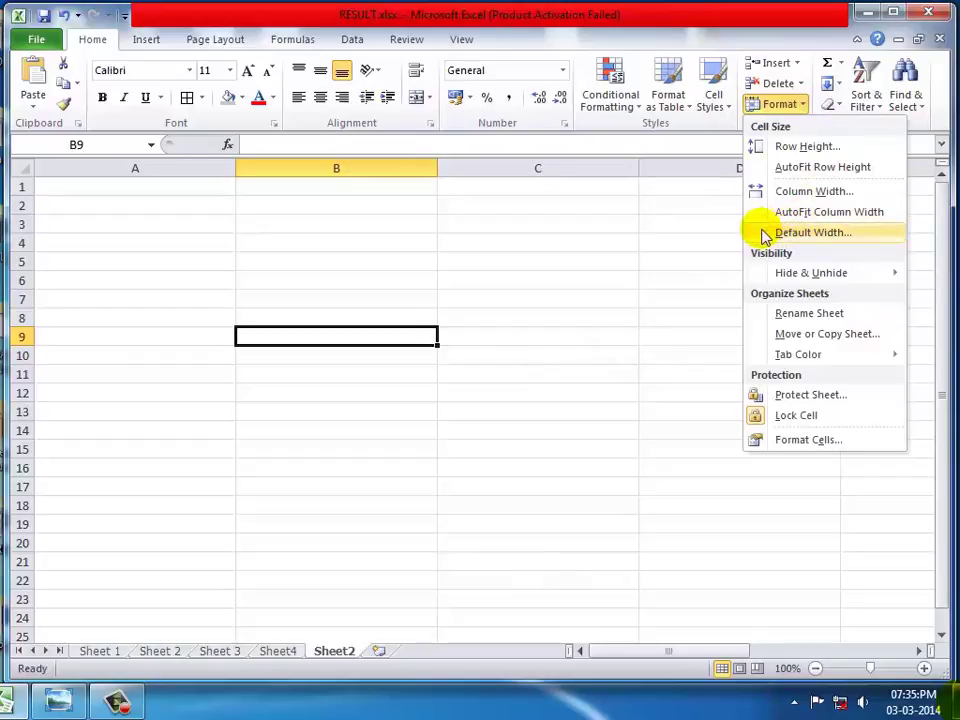
Hide row 9 of the marksheet on Sheet 1
left_click(98, 650)
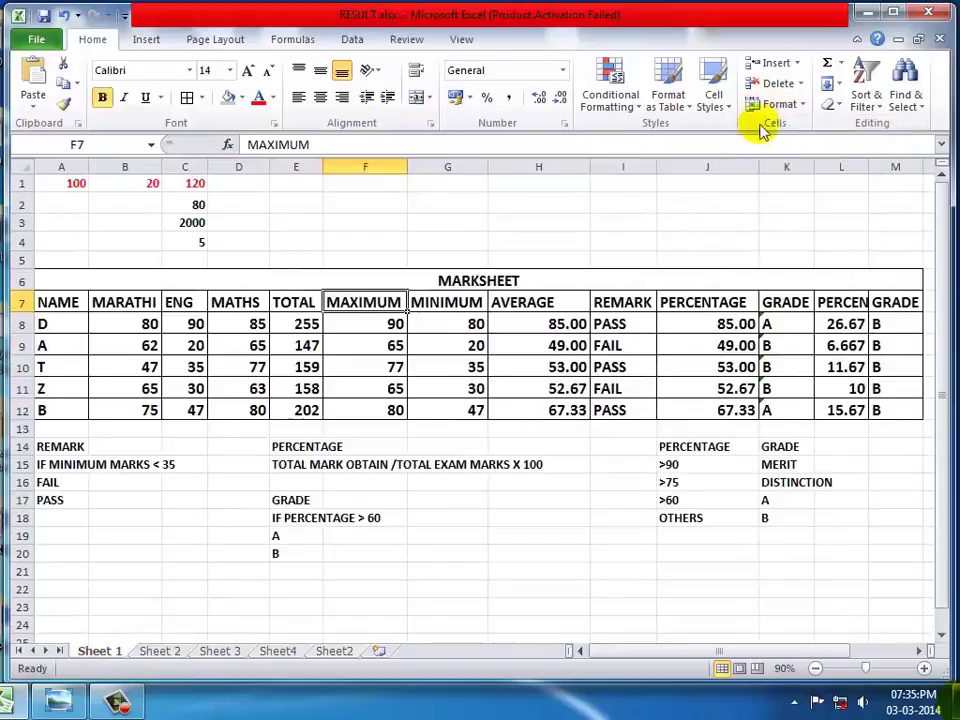
left_click(782, 104)
mouse_move(780, 285)
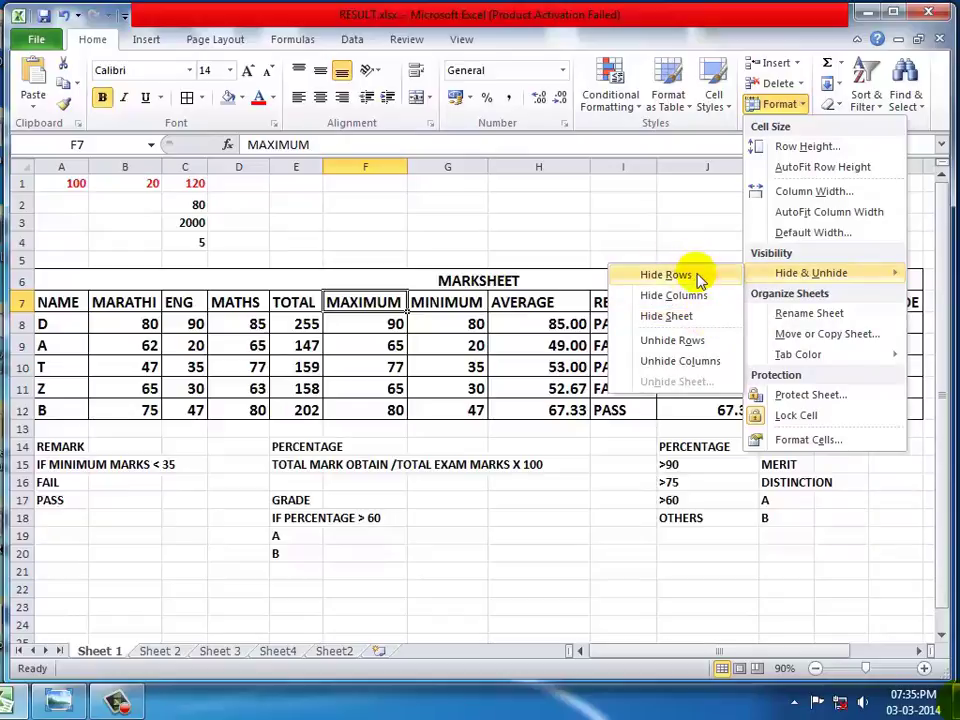
left_click(510, 226)
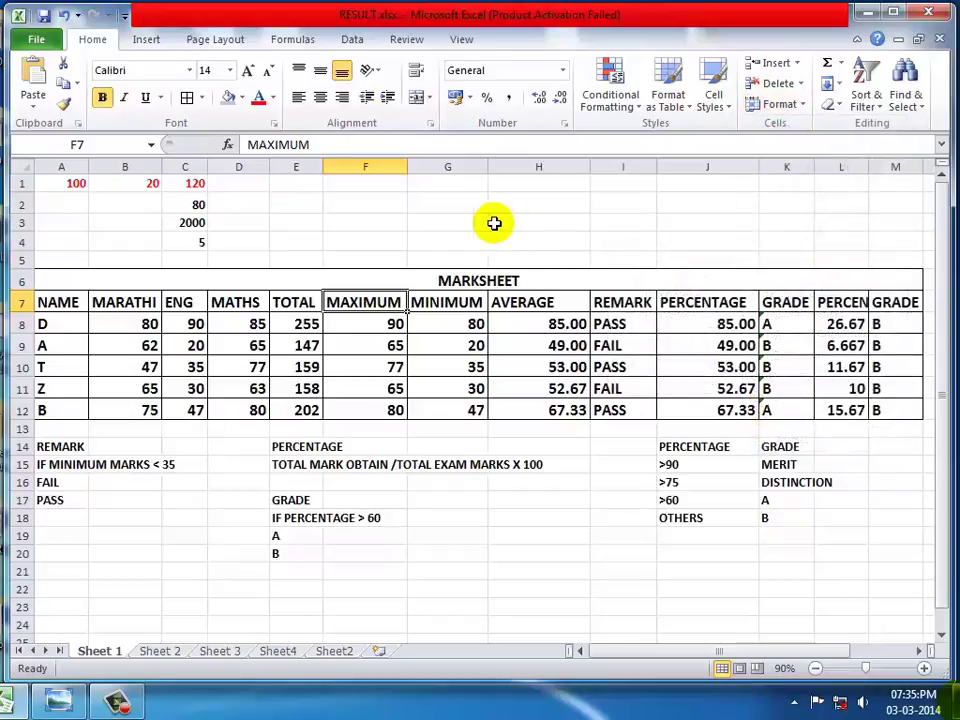
left_click(20, 345)
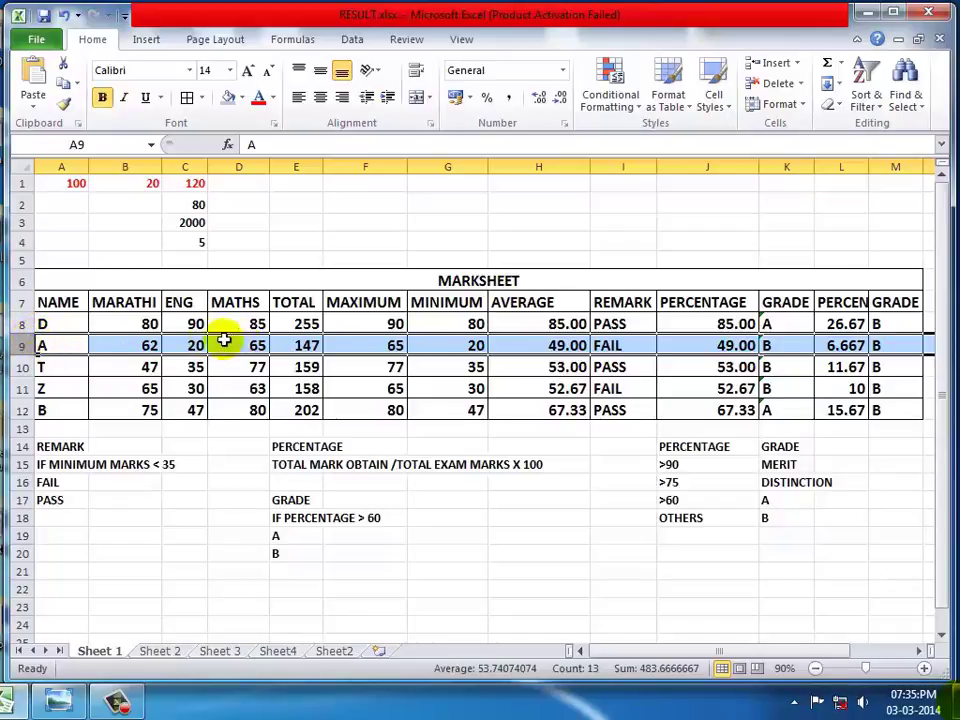
left_click(782, 104)
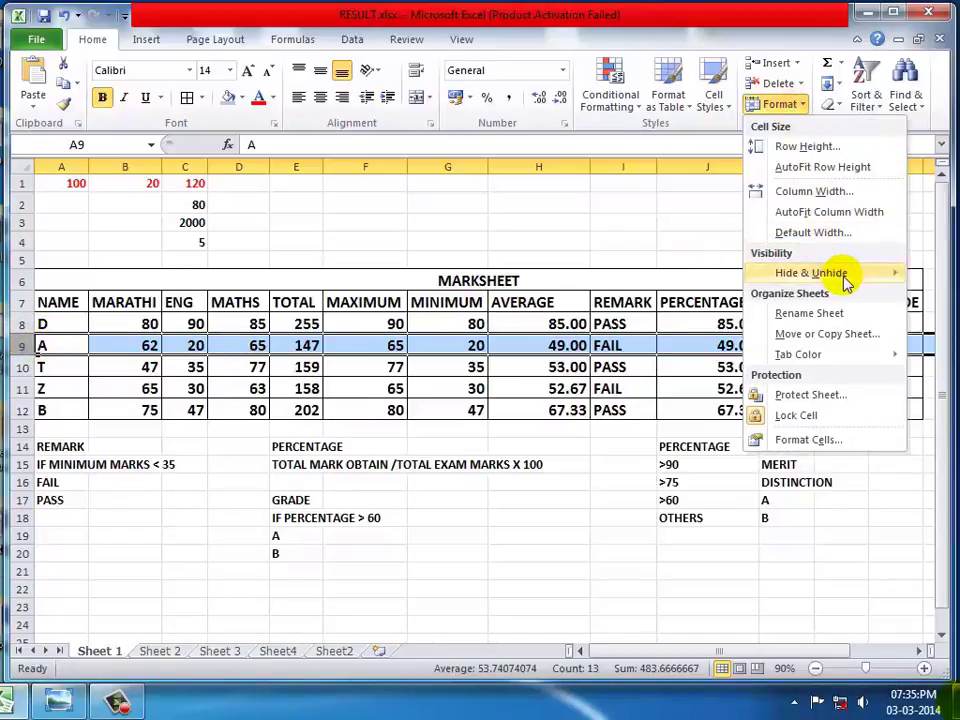
mouse_move(845, 282)
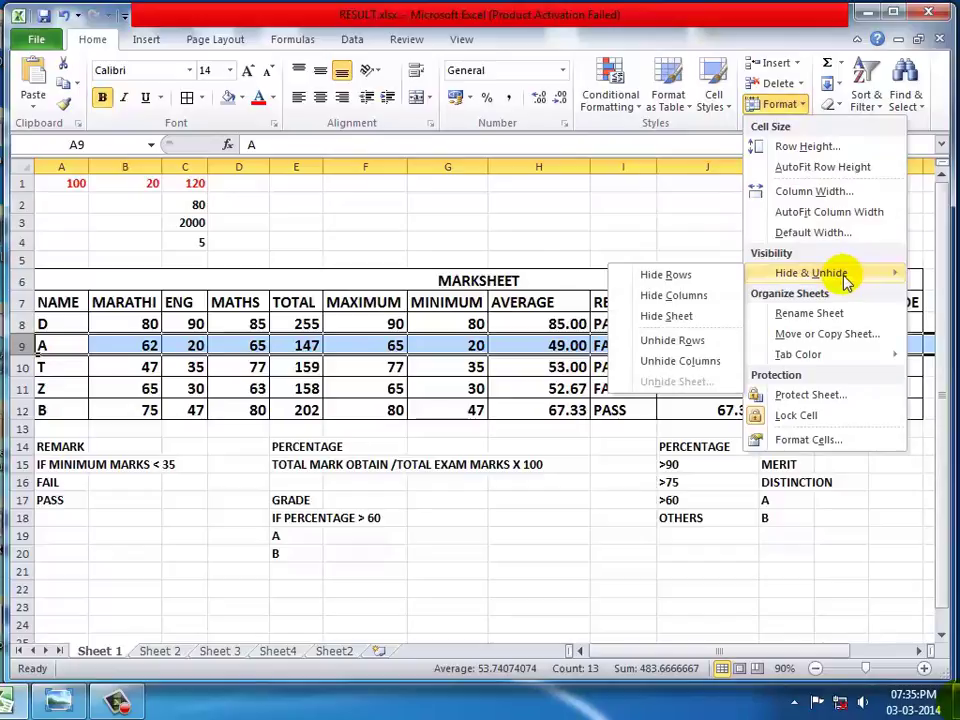
left_click(628, 275)
left_click(165, 493)
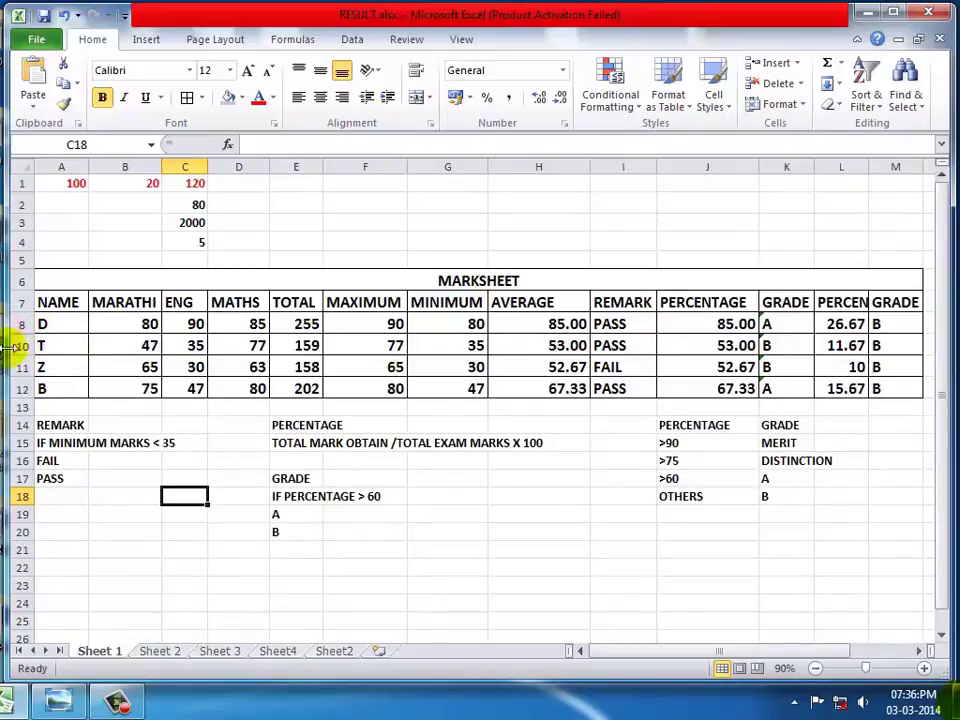
Unhide row 9 of the marksheet by selecting the name cells in rows 8 and 10 around it
left_click(503, 529)
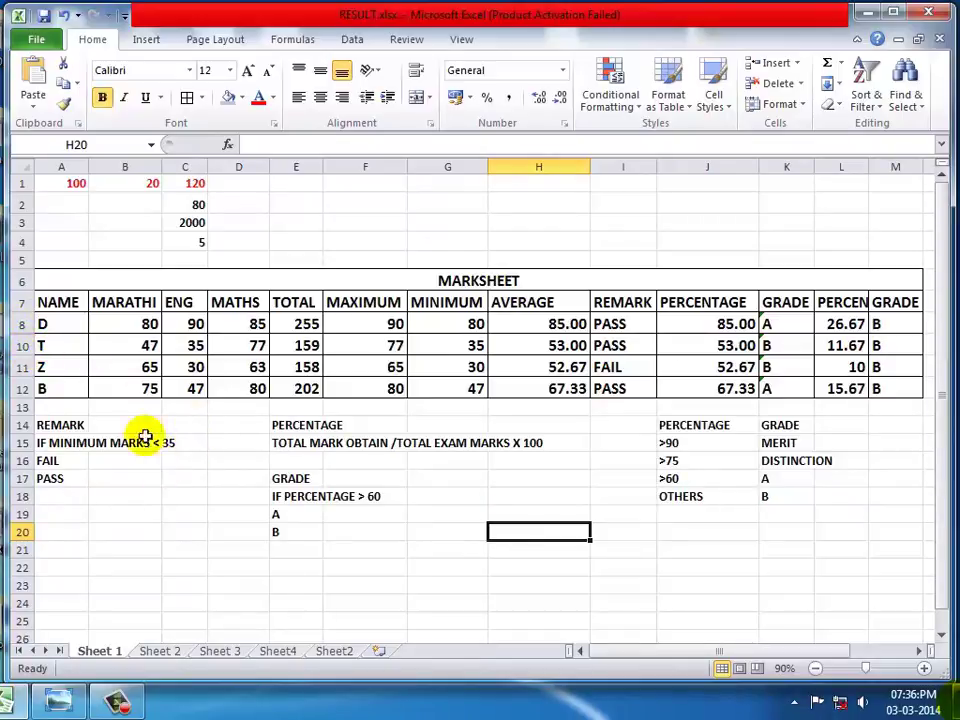
left_click_drag(60, 318, 54, 343)
left_click(61, 338)
left_click(66, 339)
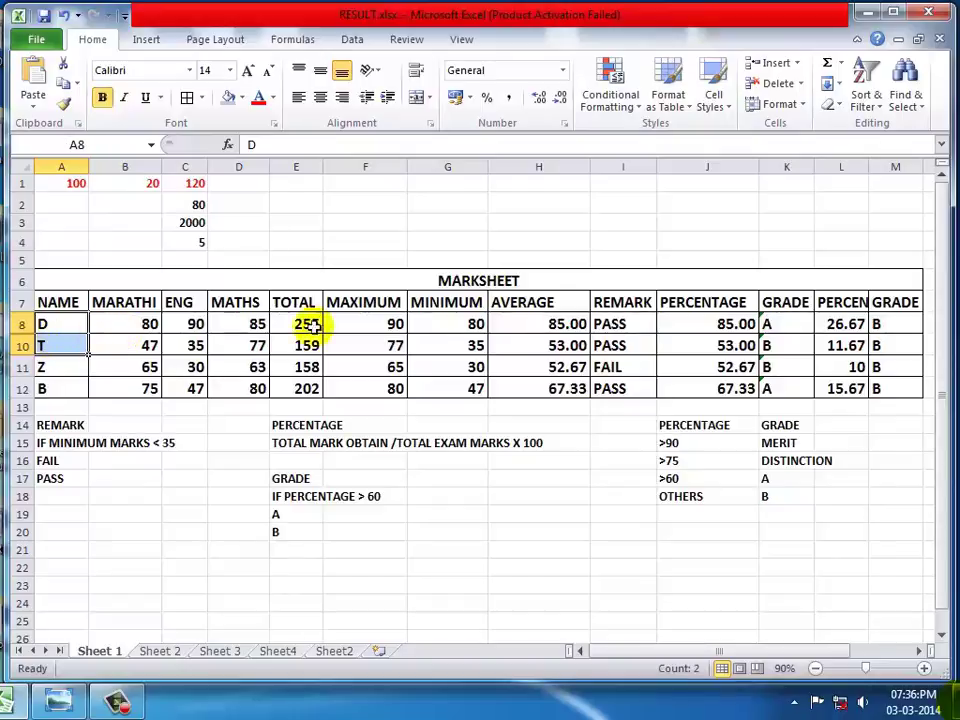
left_click(794, 108)
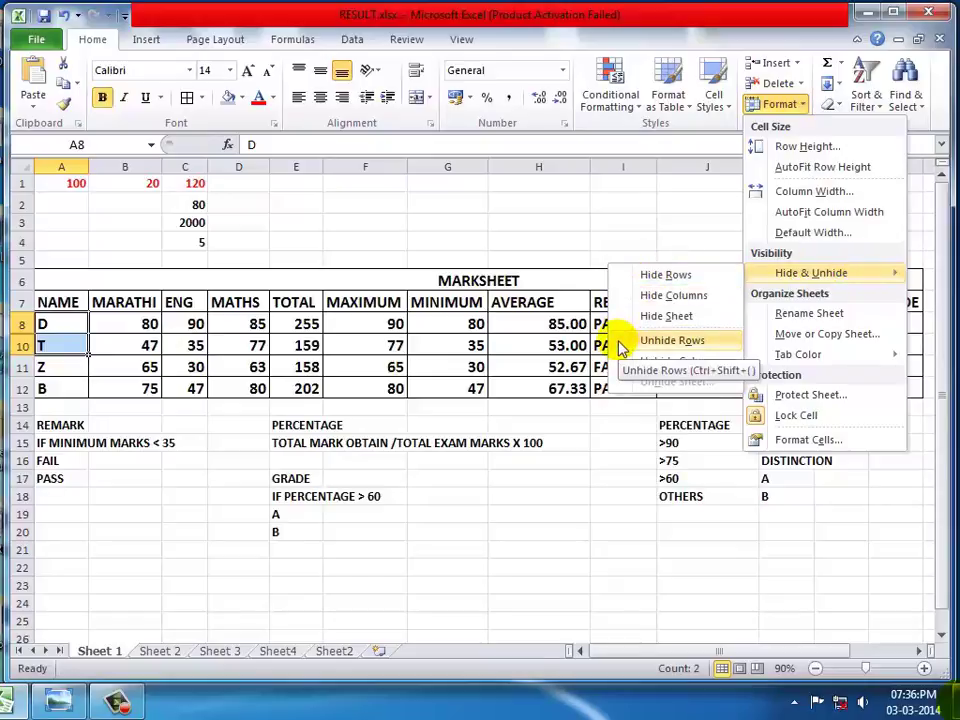
left_click(697, 343)
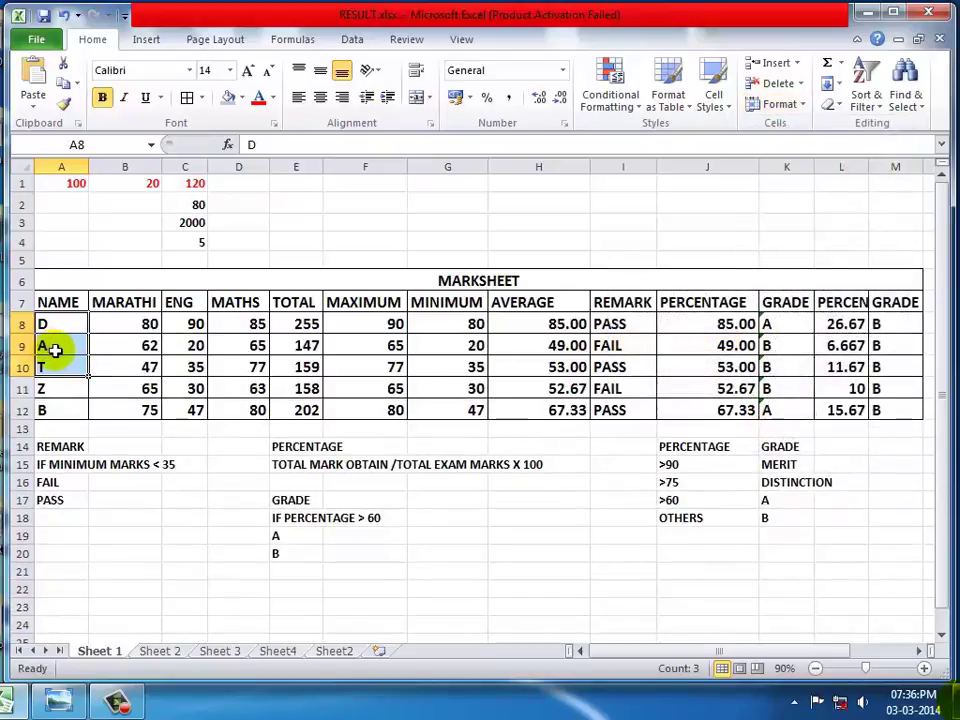
left_click(57, 348)
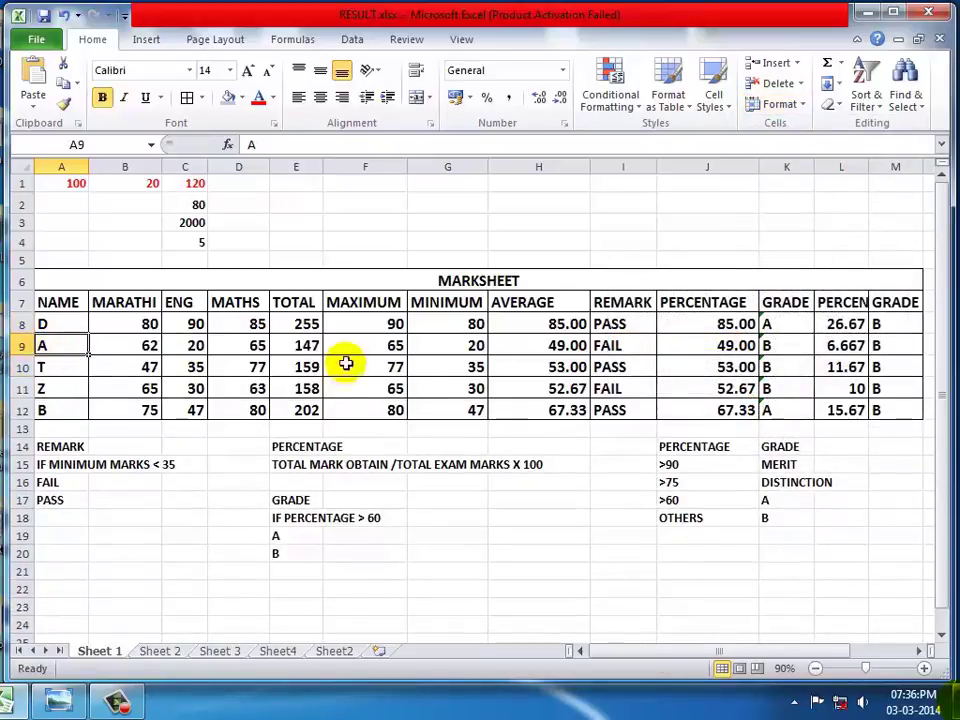
Hide the marksheet's TOTAL column, column E
left_click(300, 164)
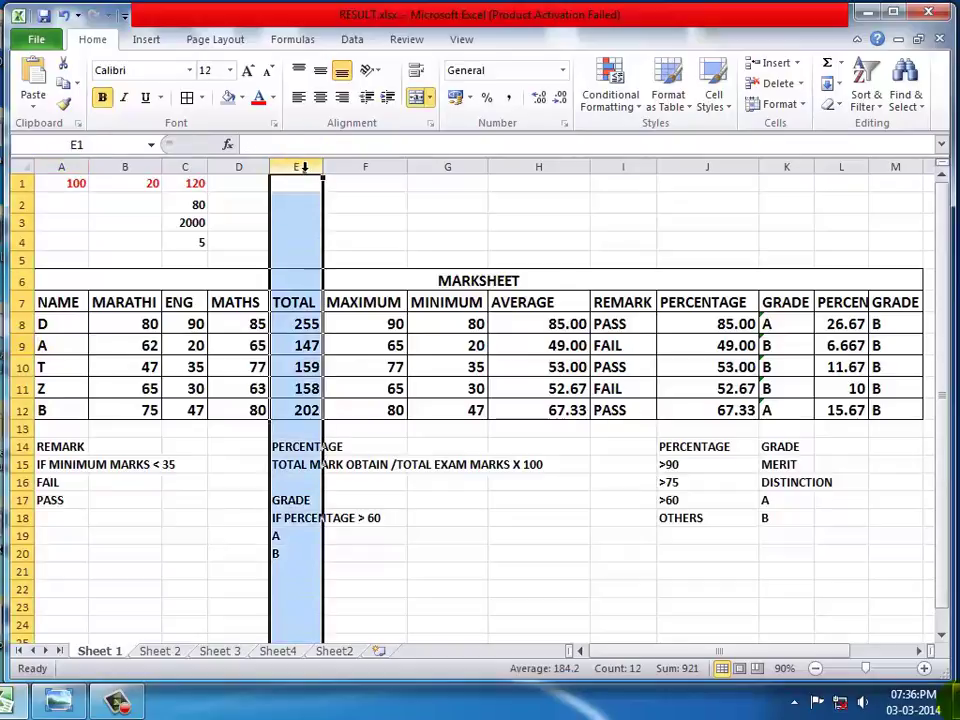
left_click(427, 517)
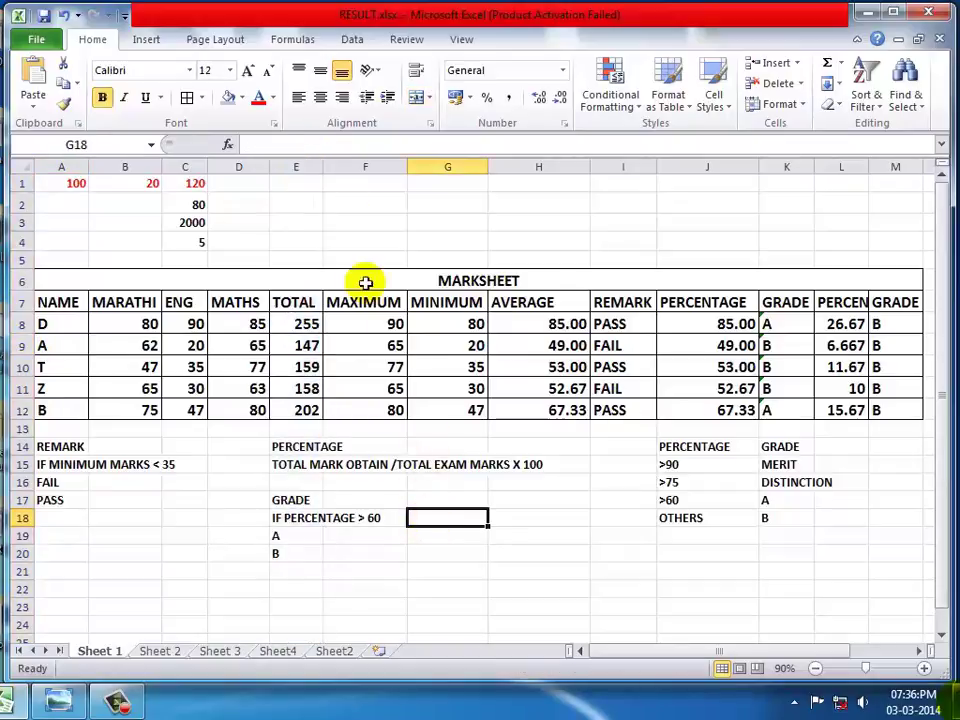
left_click(298, 163)
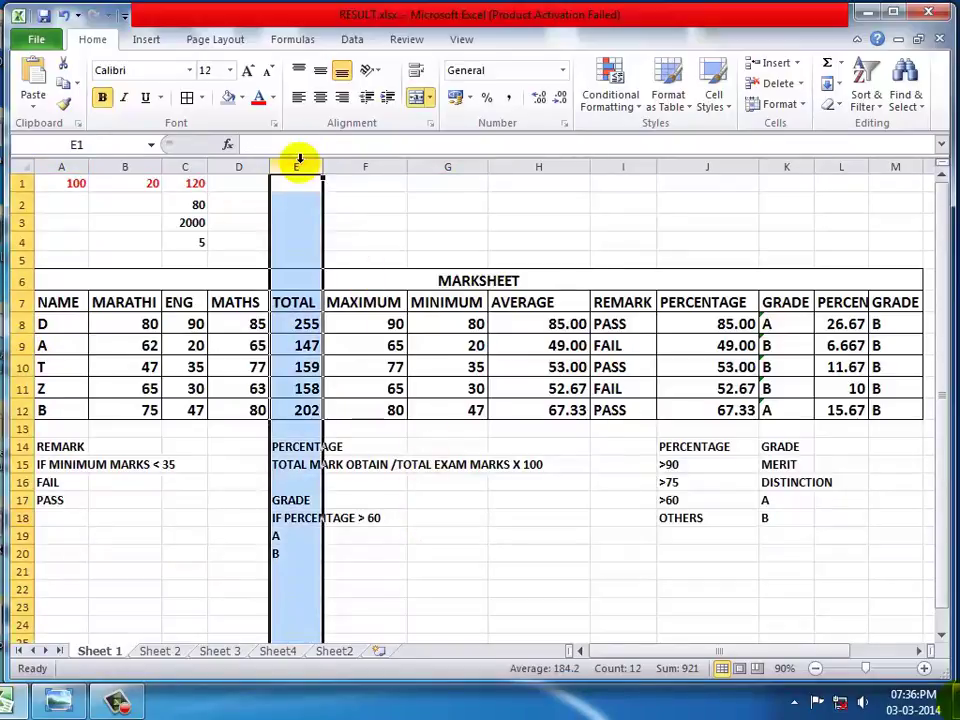
left_click(799, 108)
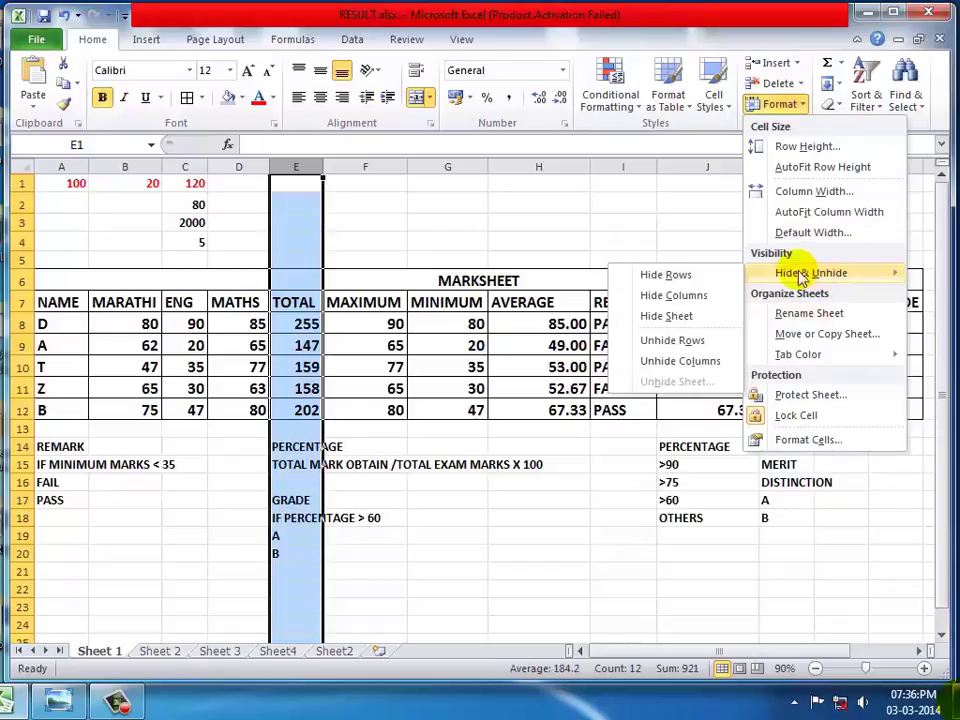
left_click(626, 296)
left_click(465, 384)
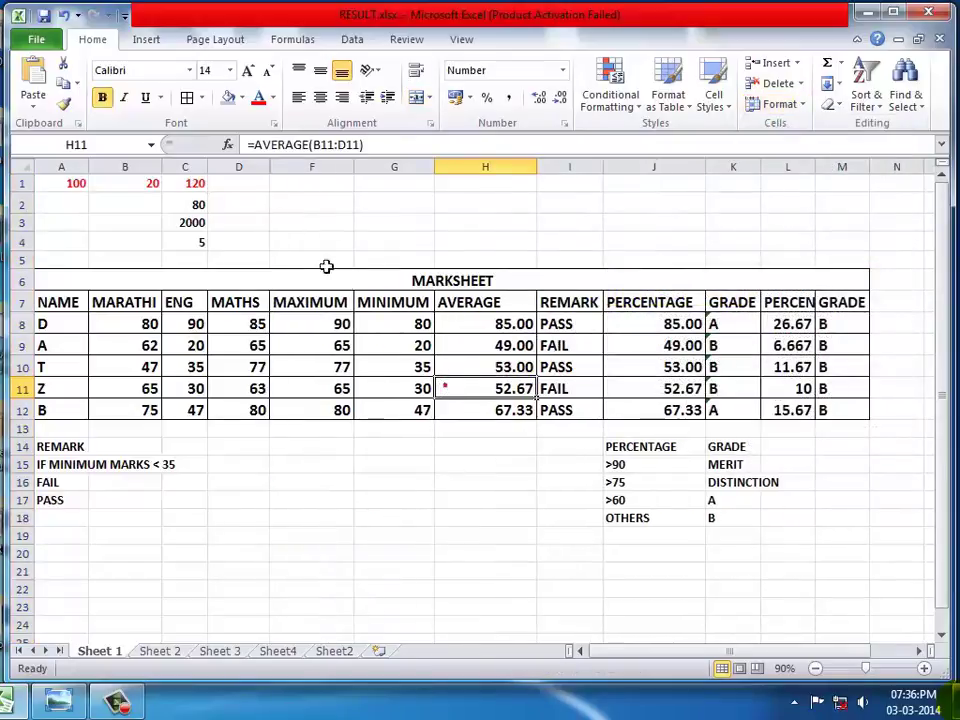
Unhide column E by selecting the row 1 cells from D to F that span it
left_click(315, 303)
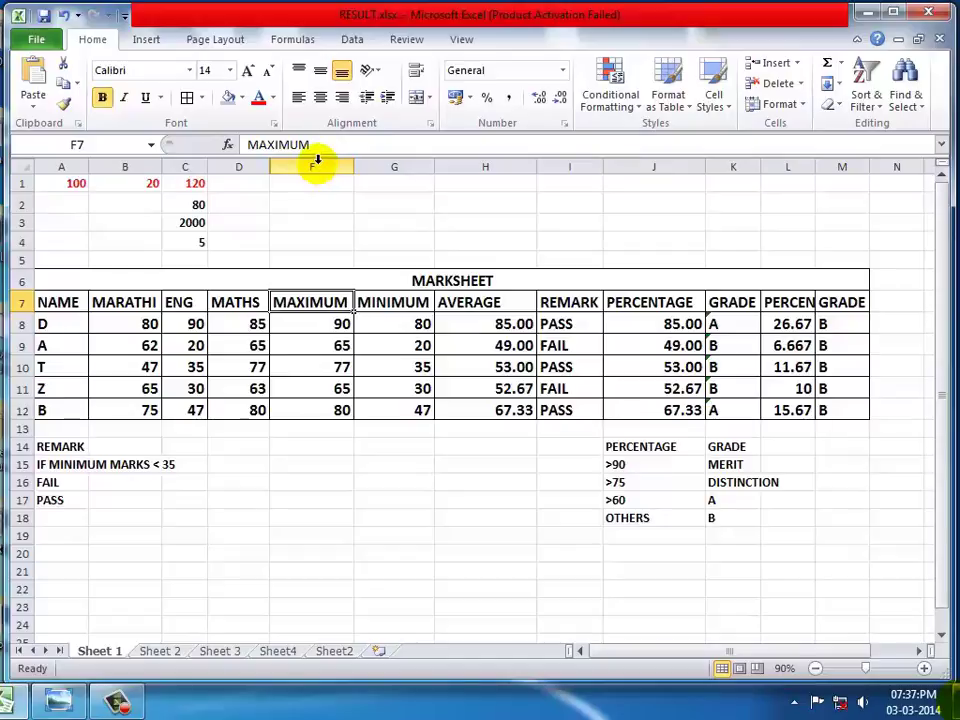
left_click(430, 287)
left_click(322, 205)
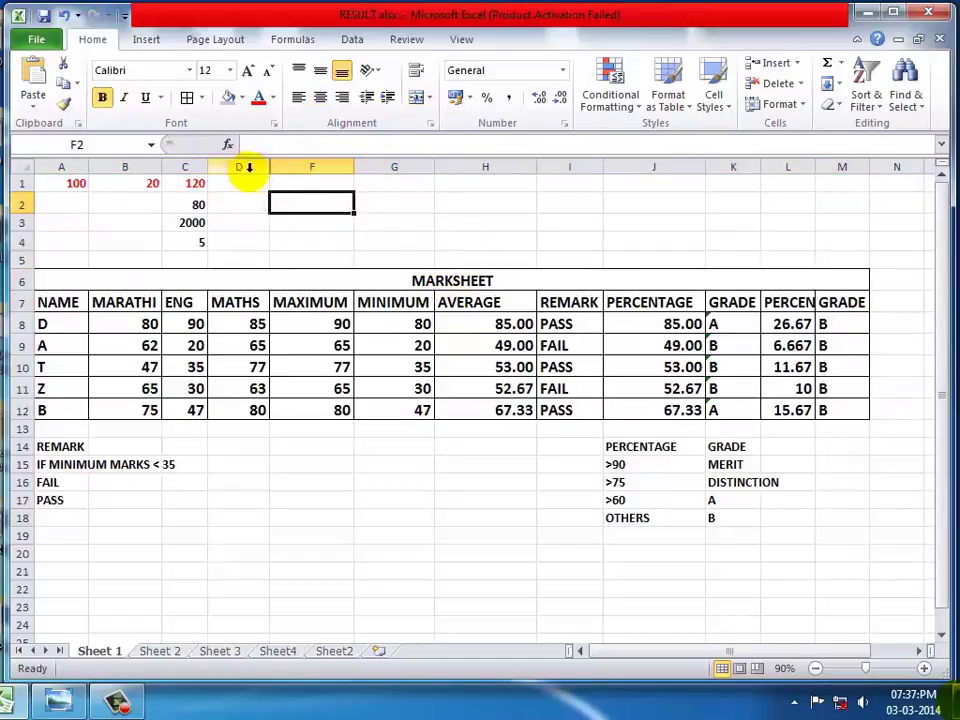
left_click(336, 208)
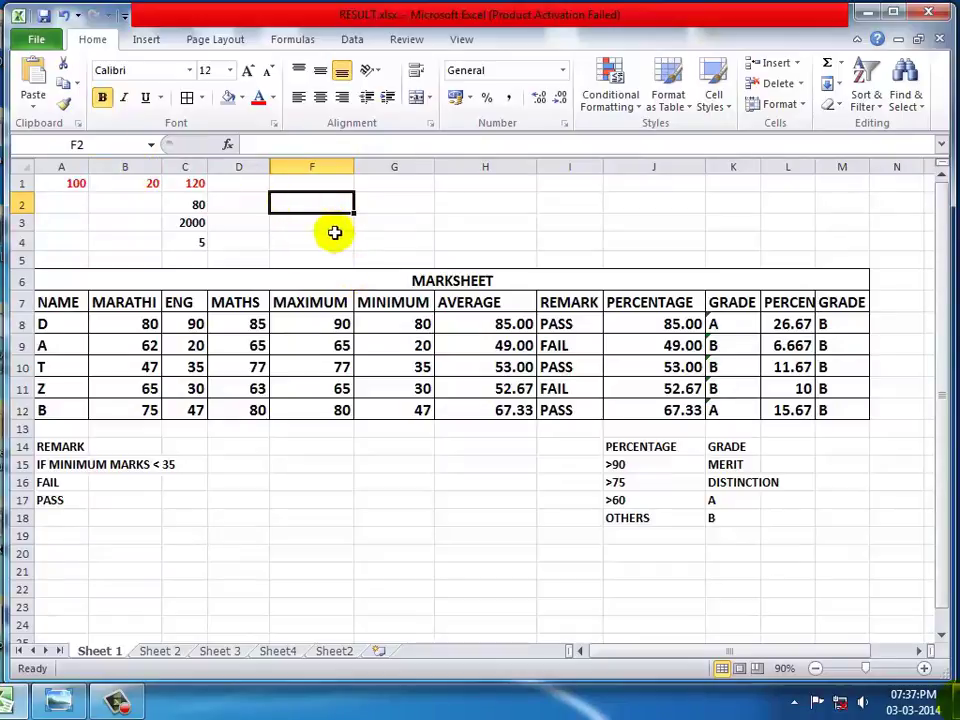
left_click(338, 238)
left_click_drag(258, 186, 293, 186)
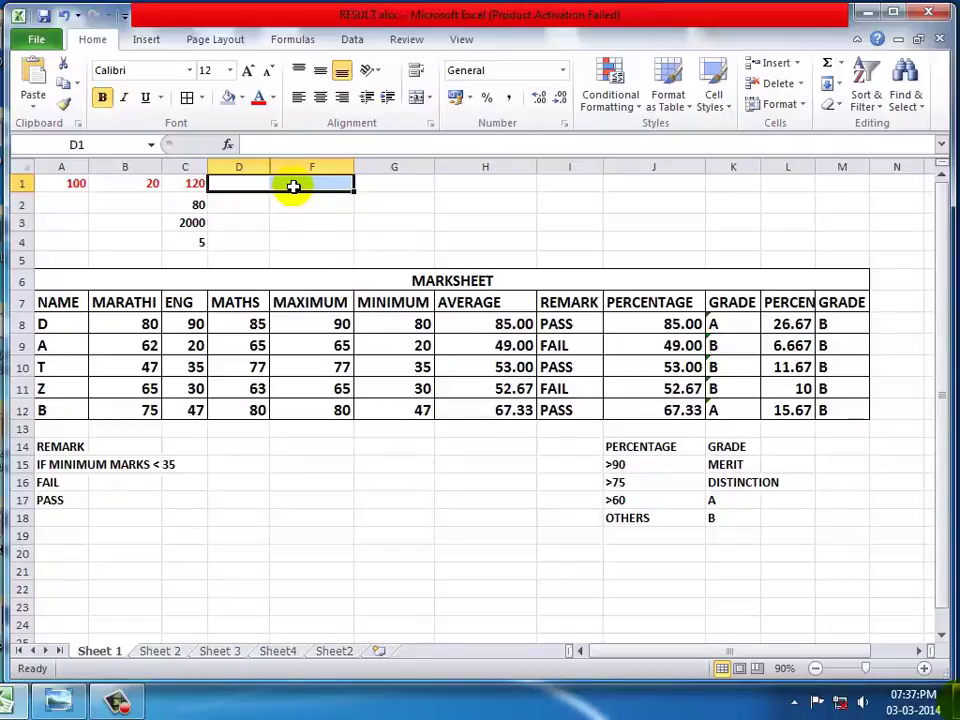
left_click(787, 104)
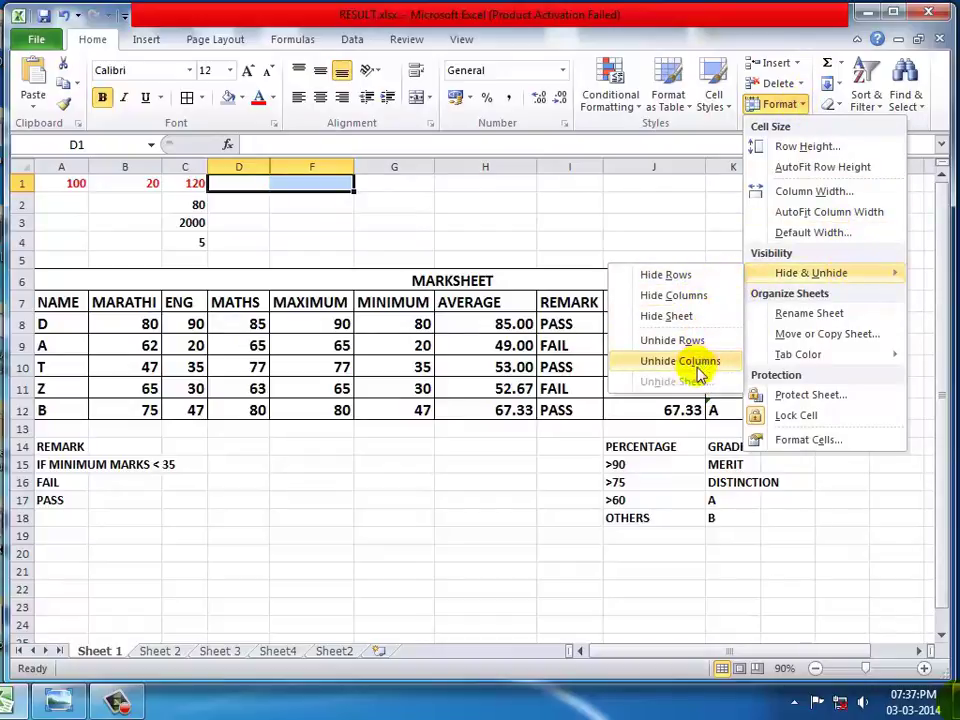
left_click(622, 368)
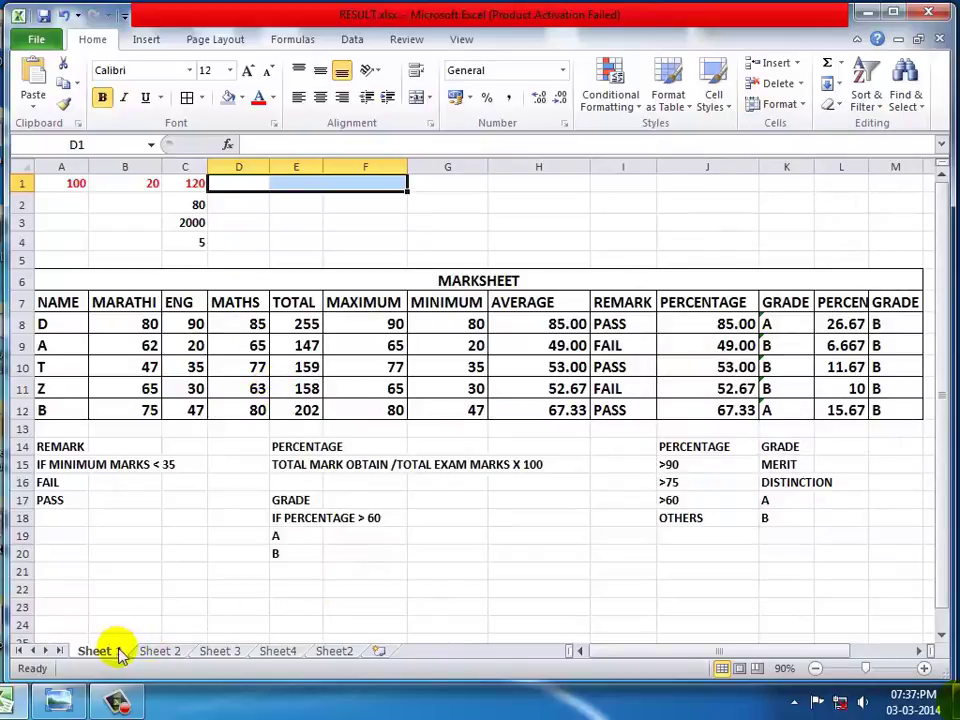
Hide the whole Sheet 1 worksheet containing the marksheet
left_click(165, 652)
left_click(112, 655)
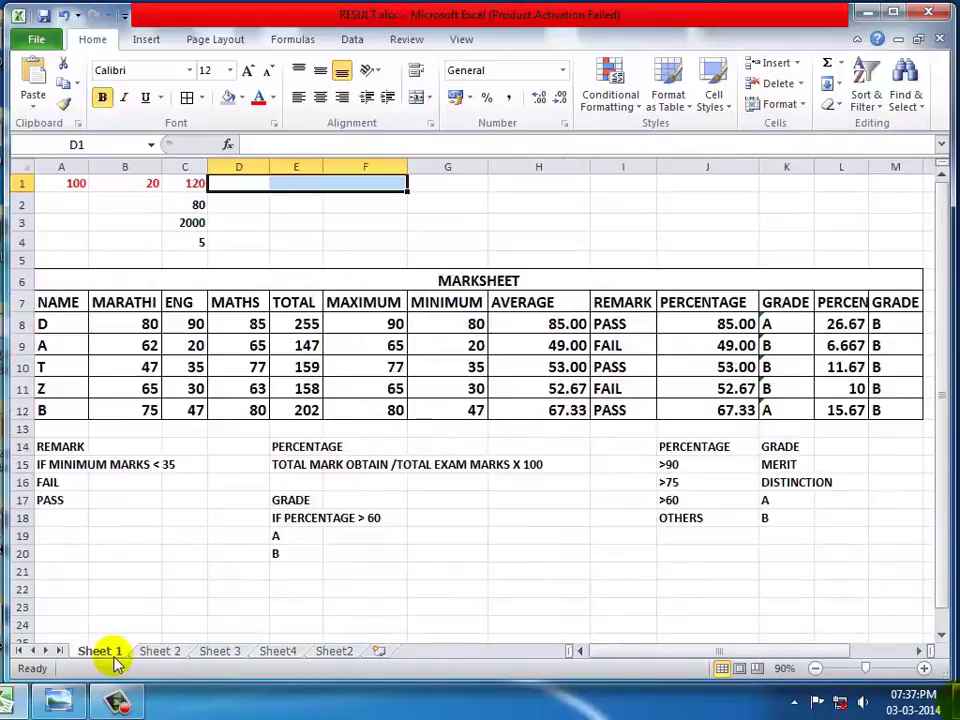
left_click(785, 106)
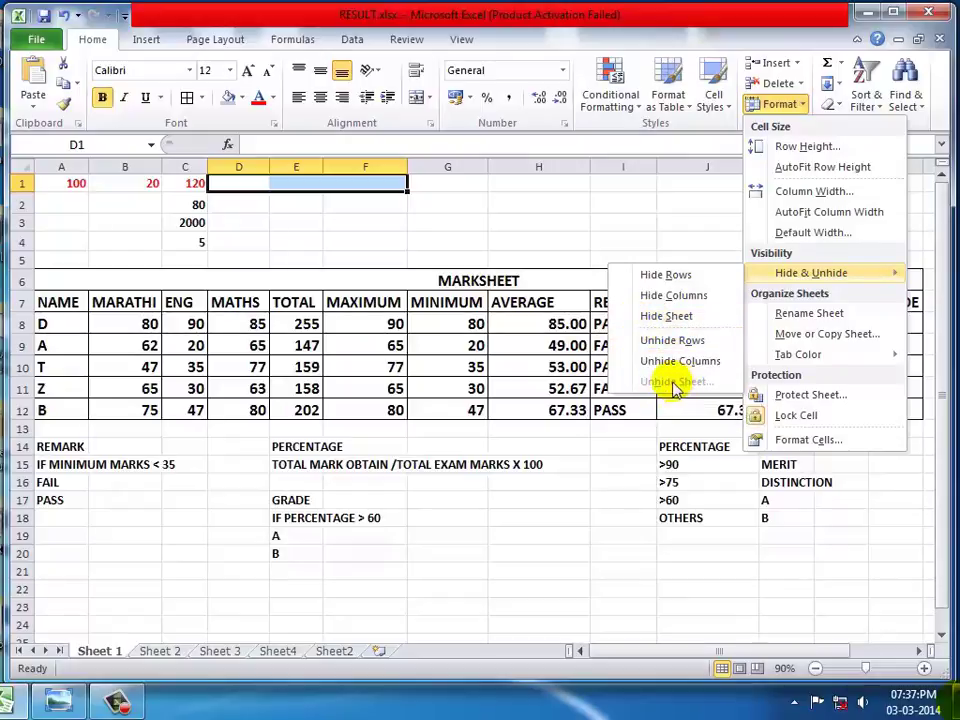
left_click(637, 318)
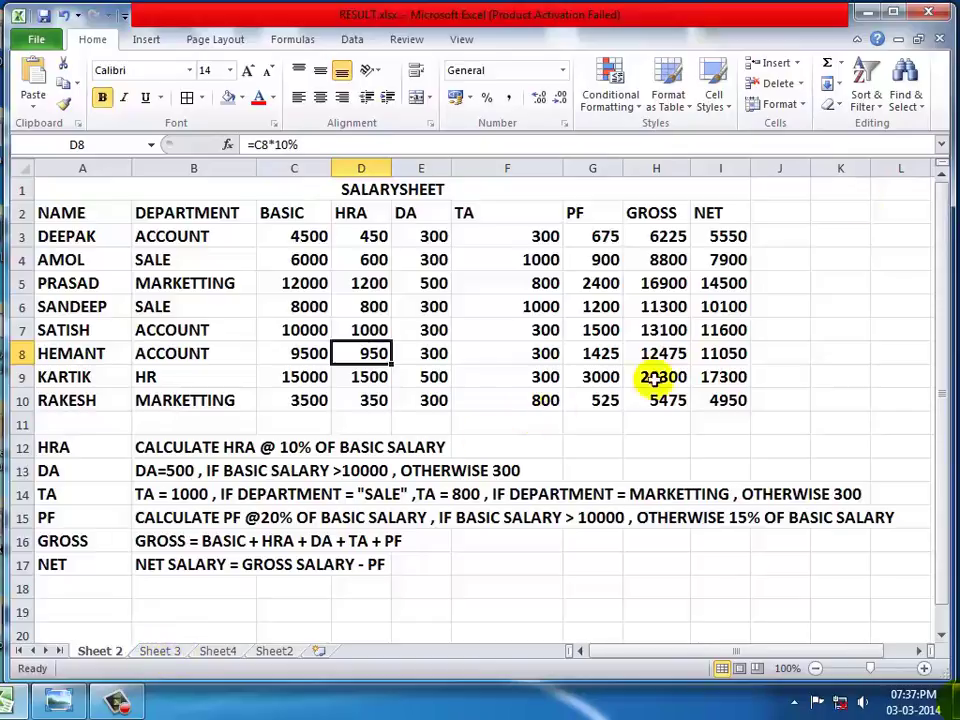
Unhide the Sheet 1 worksheet
left_click(778, 106)
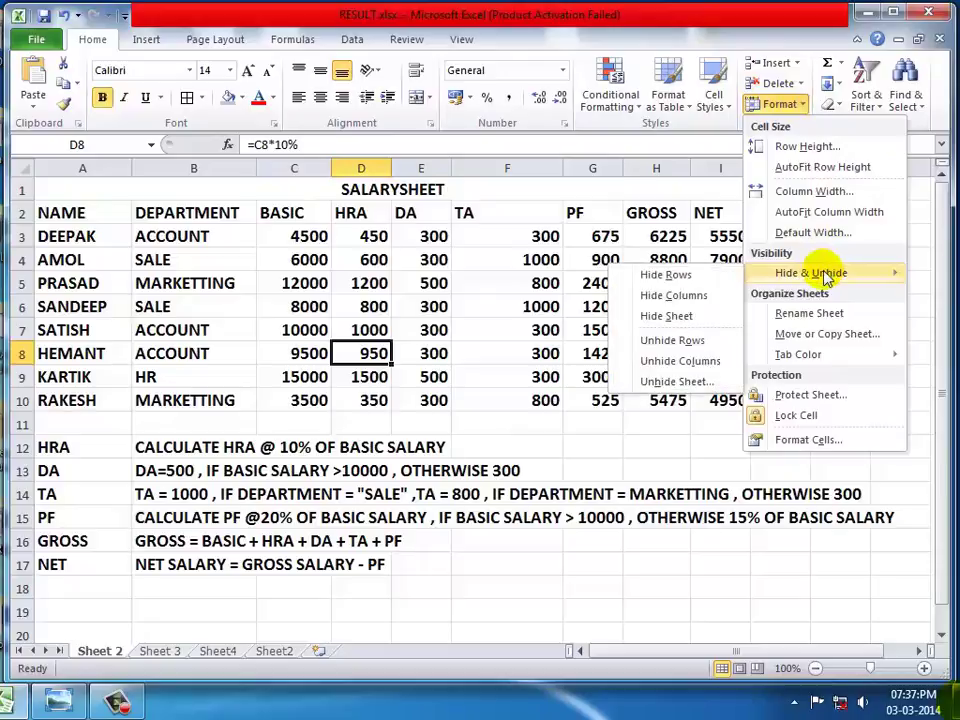
left_click(636, 386)
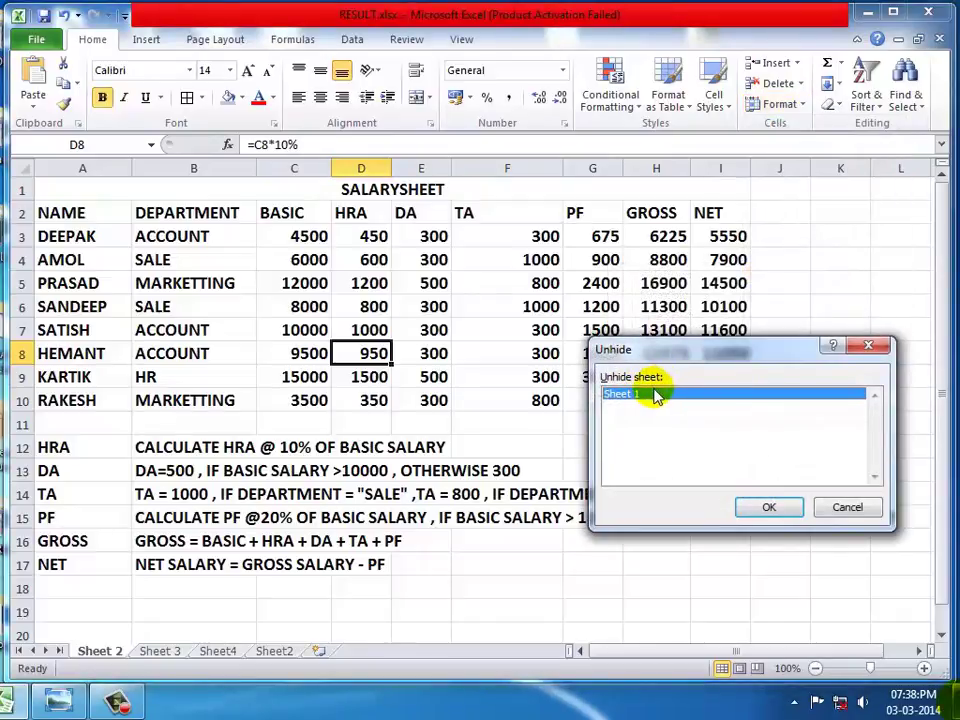
left_click(765, 509)
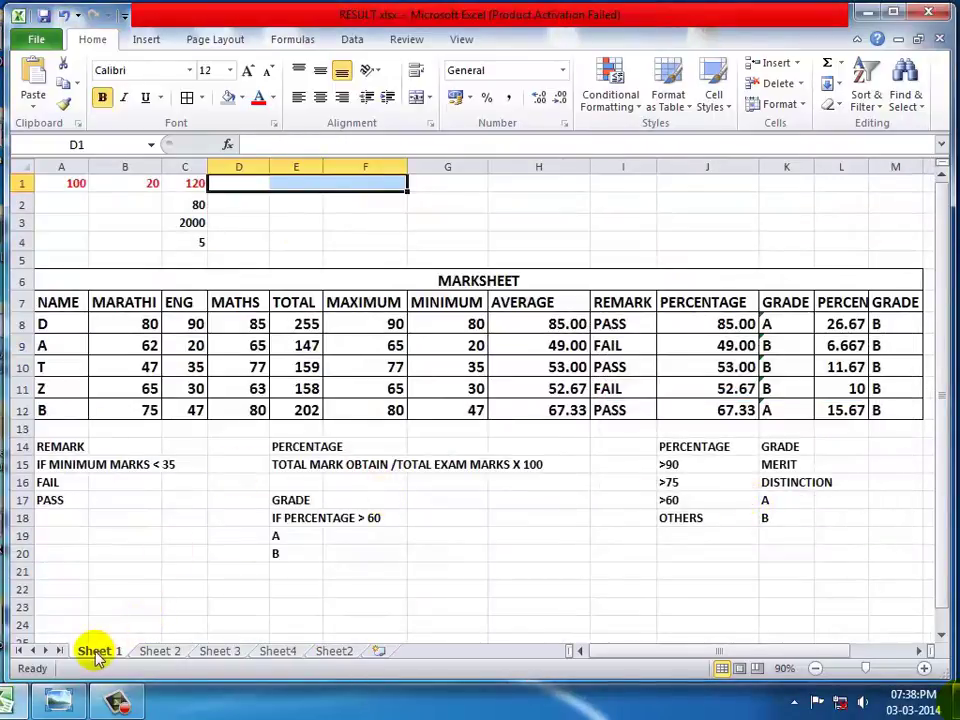
Rename the Sheet 1 worksheet containing the marksheet as result
left_click(783, 106)
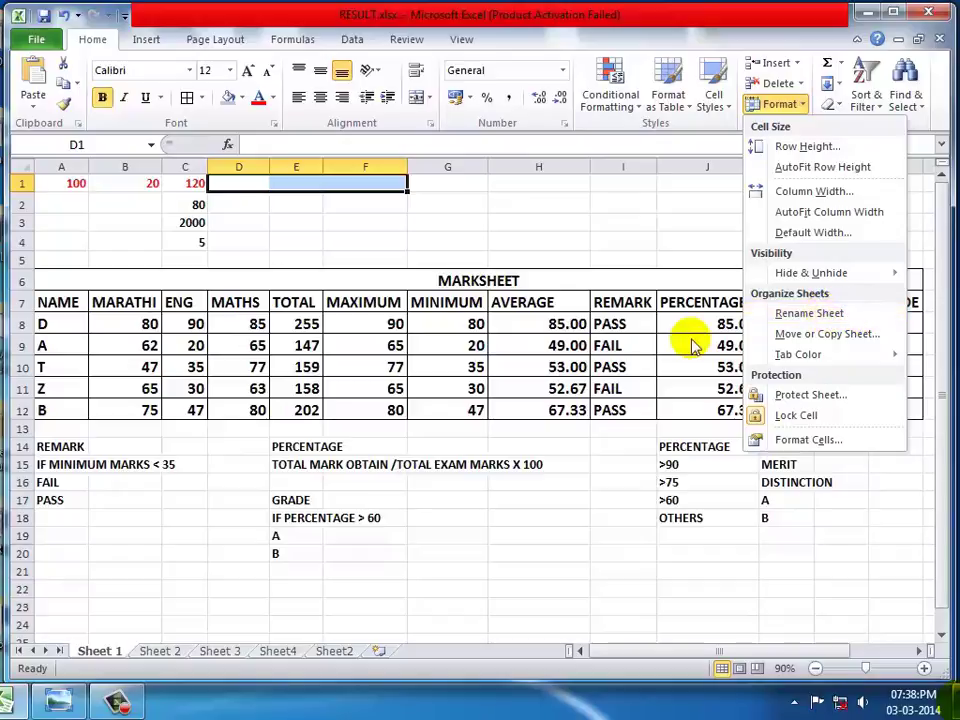
left_click(110, 655)
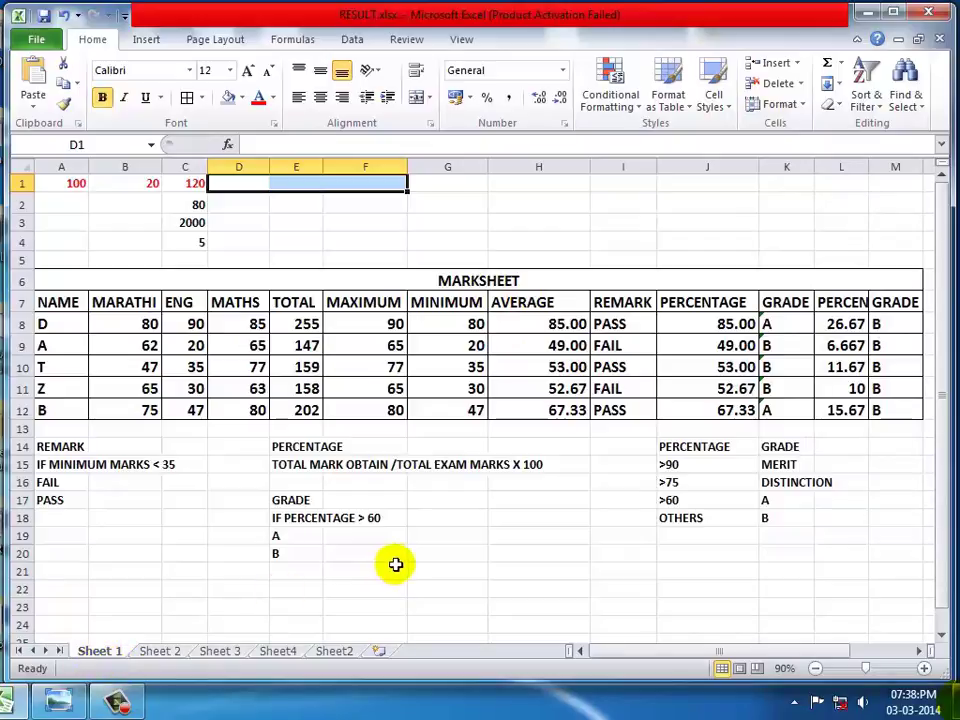
left_click(803, 106)
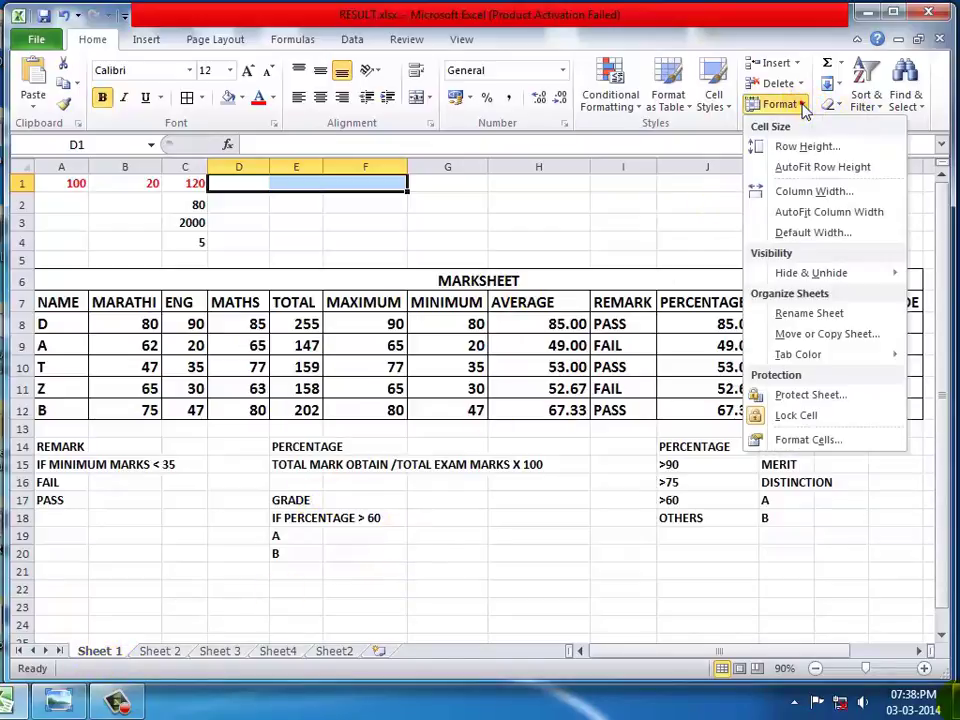
left_click(769, 315)
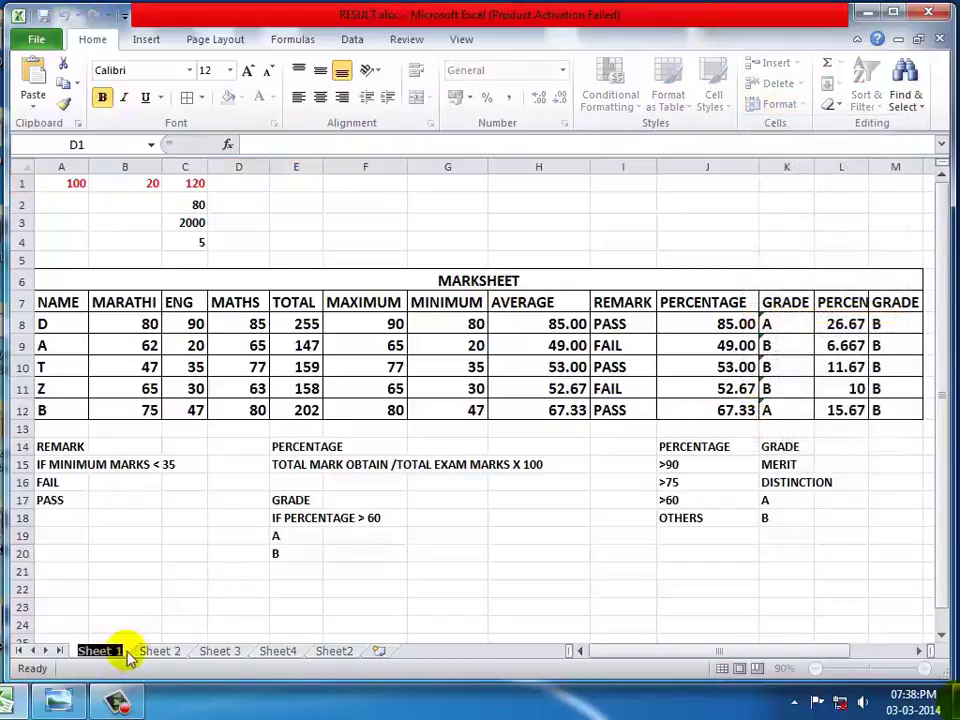
key("BackSpace")
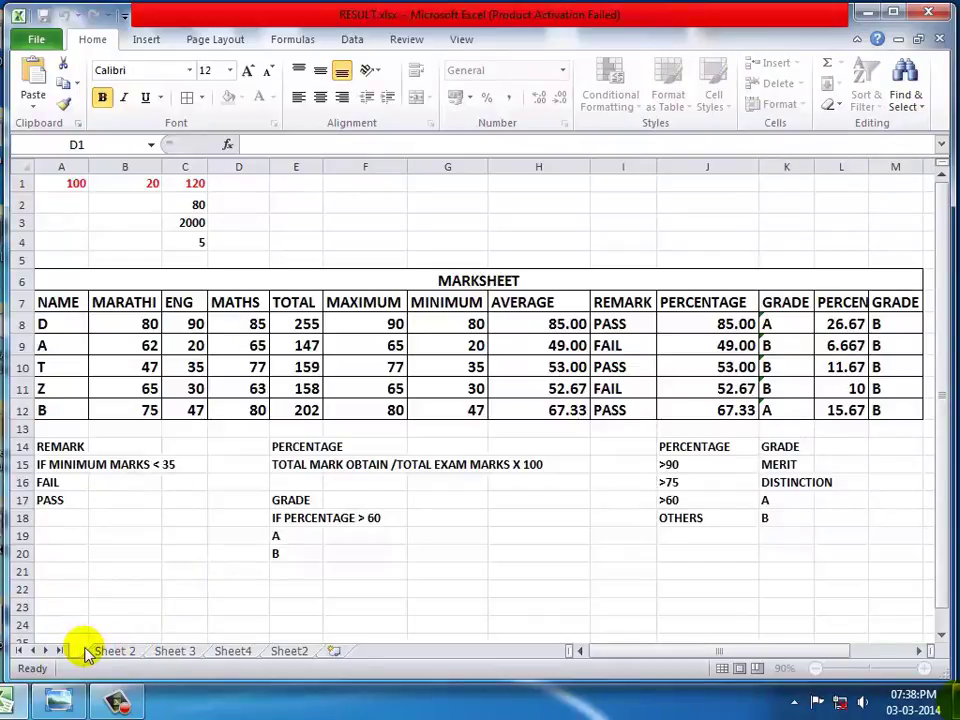
type("result")
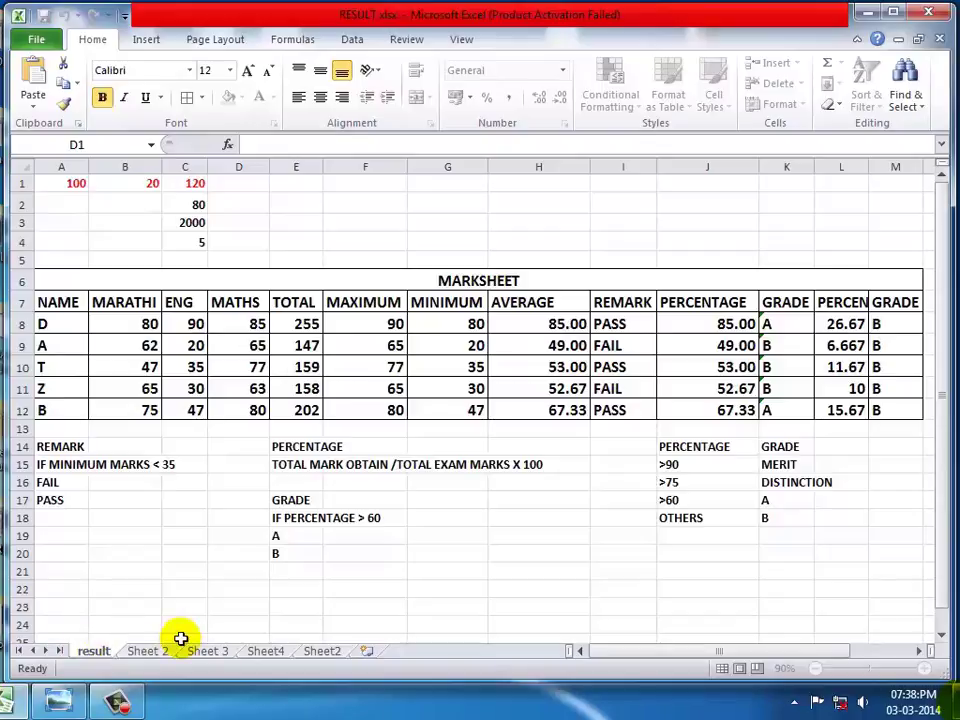
key("Return")
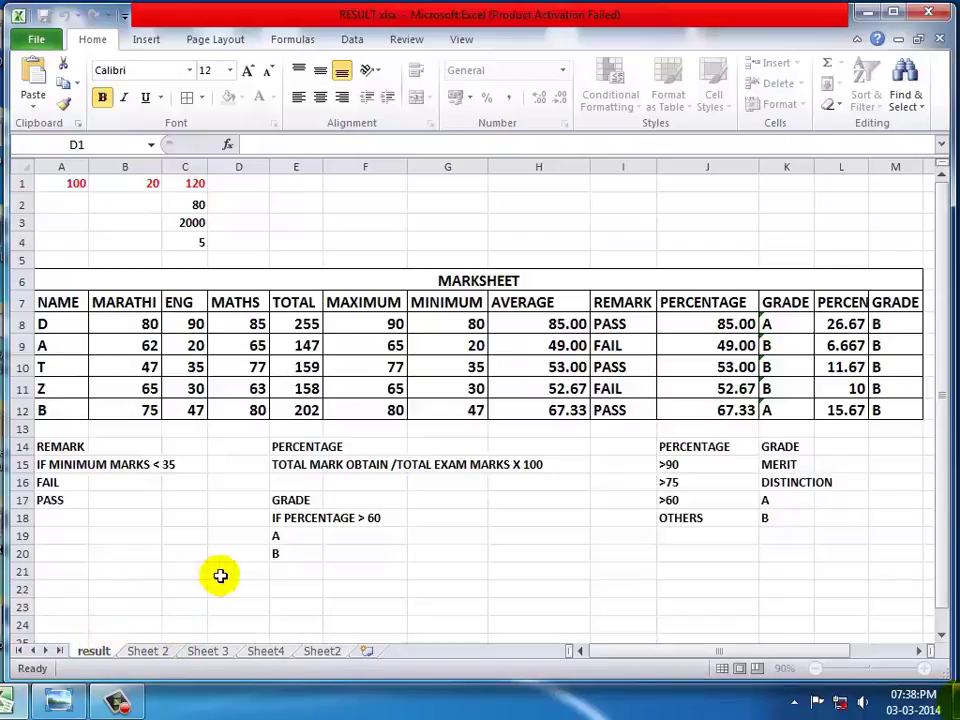
left_click(366, 572)
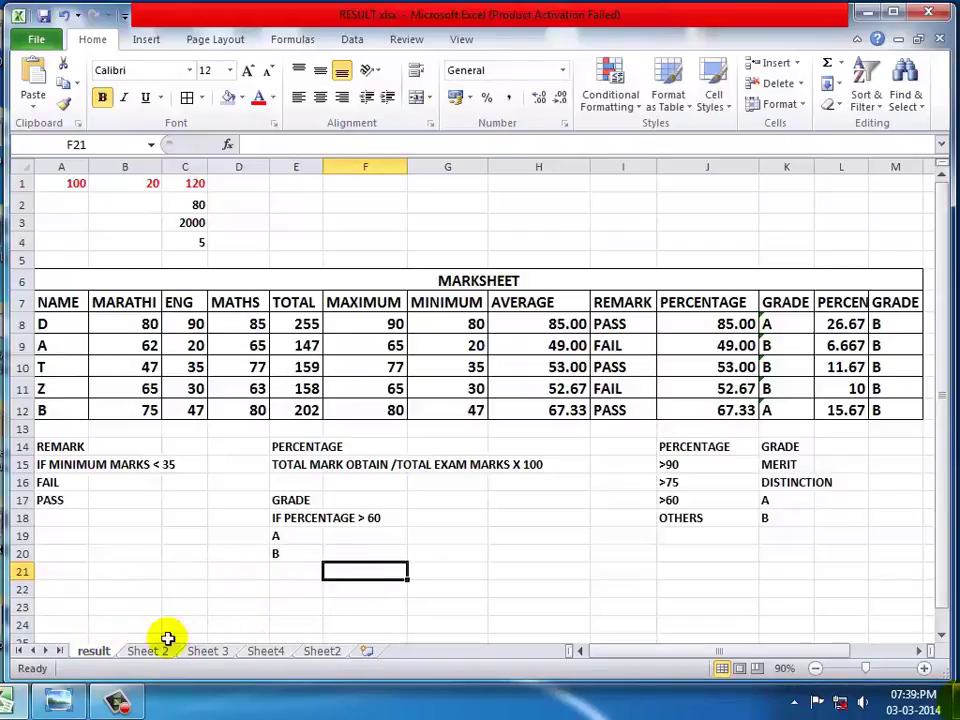
Rename the Sheet 2 worksheet containing the salary table as Salarysheet
left_click(268, 654)
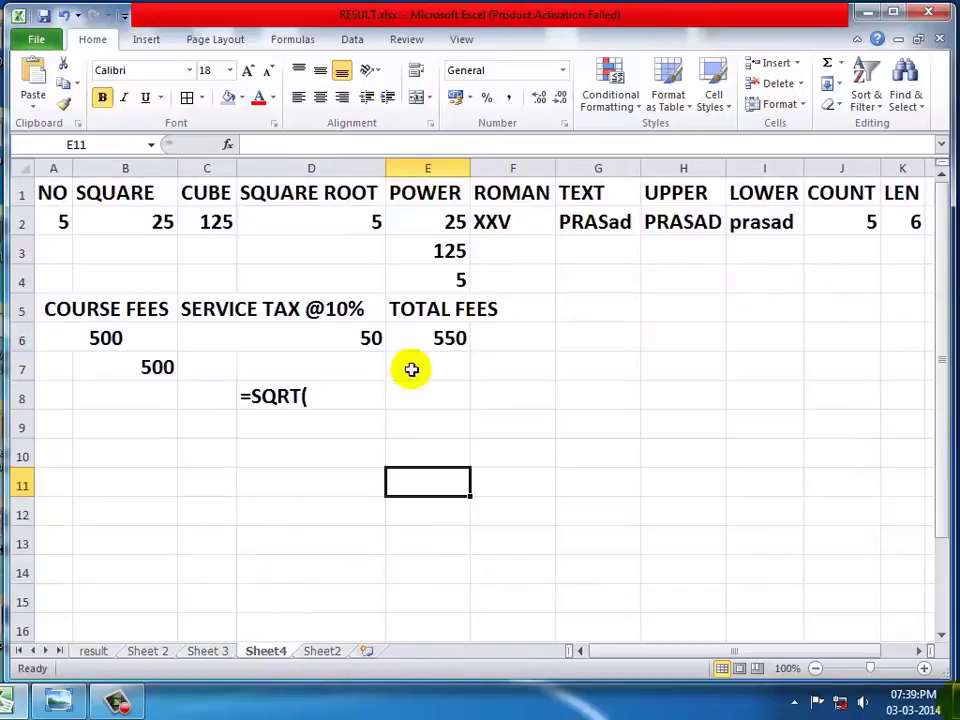
left_click(100, 655)
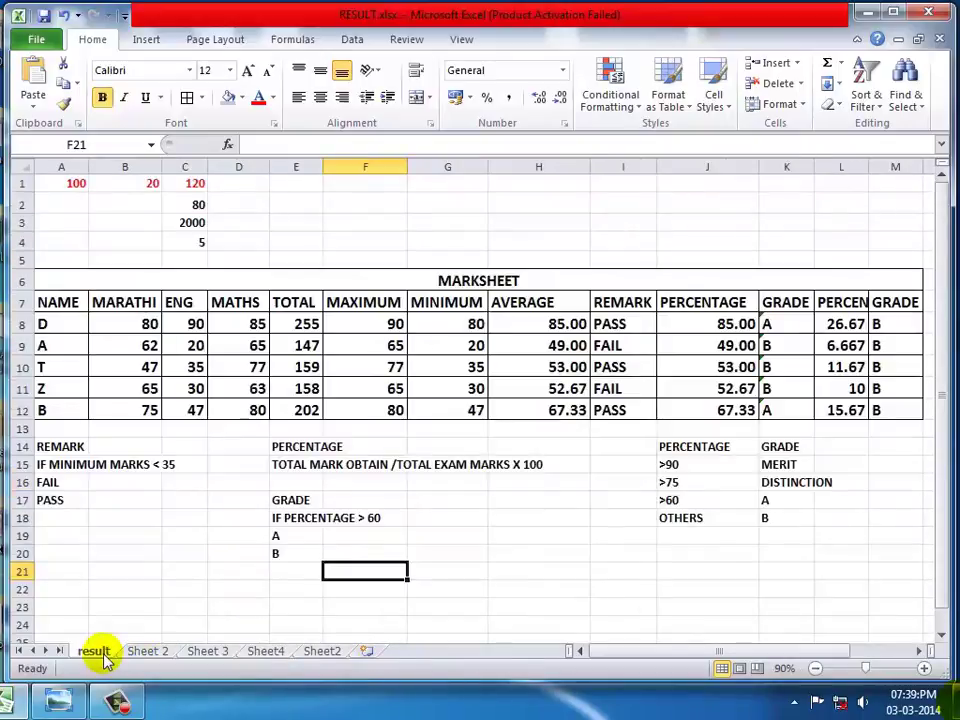
left_click(142, 655)
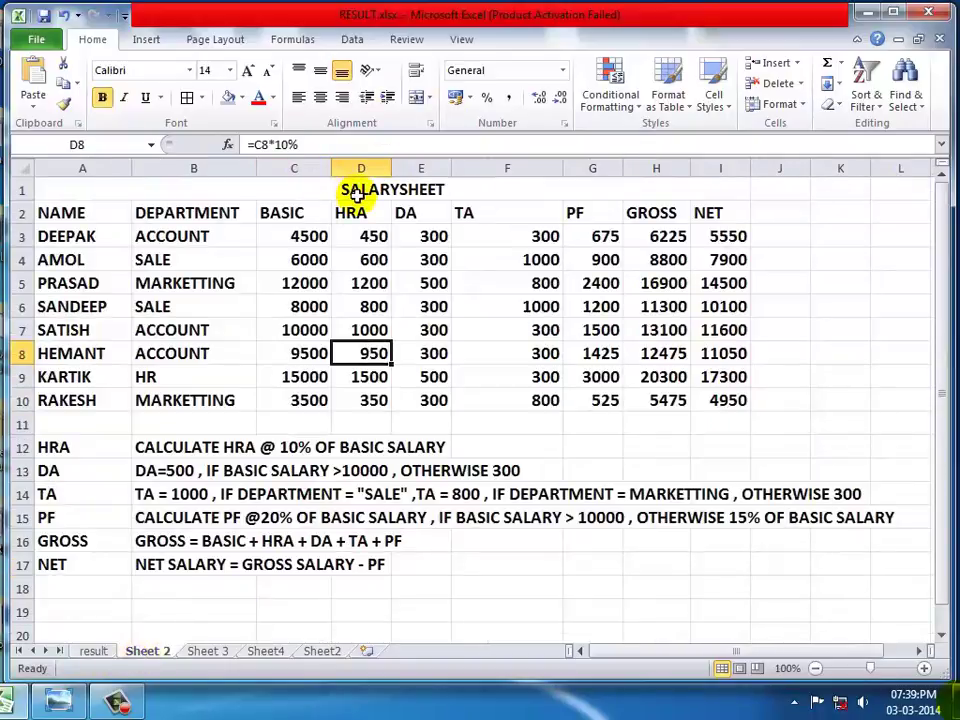
left_click(795, 107)
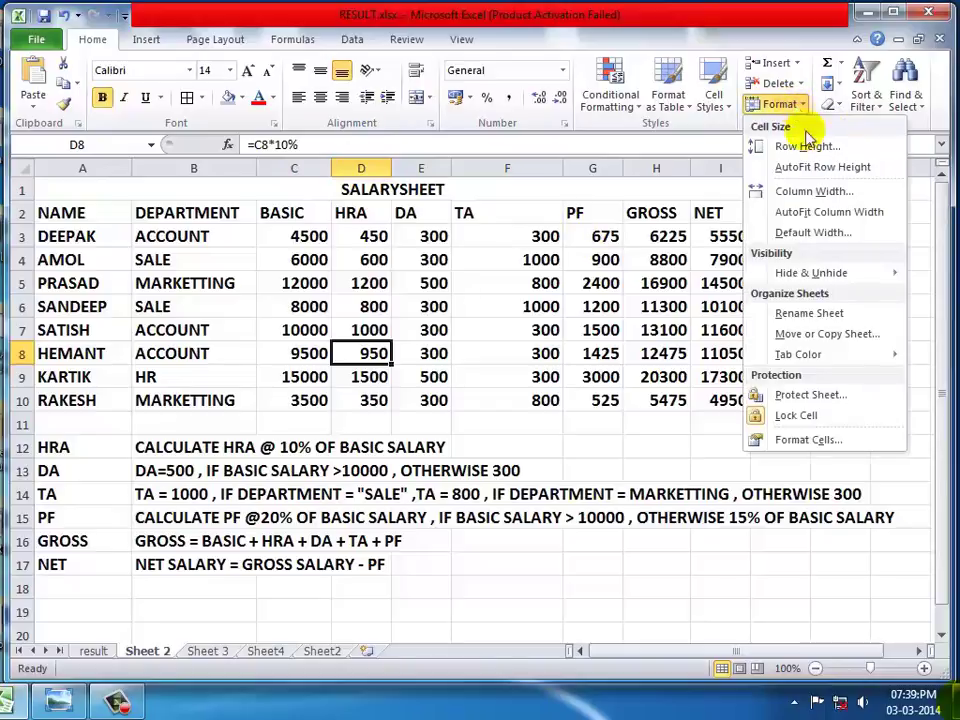
left_click(810, 314)
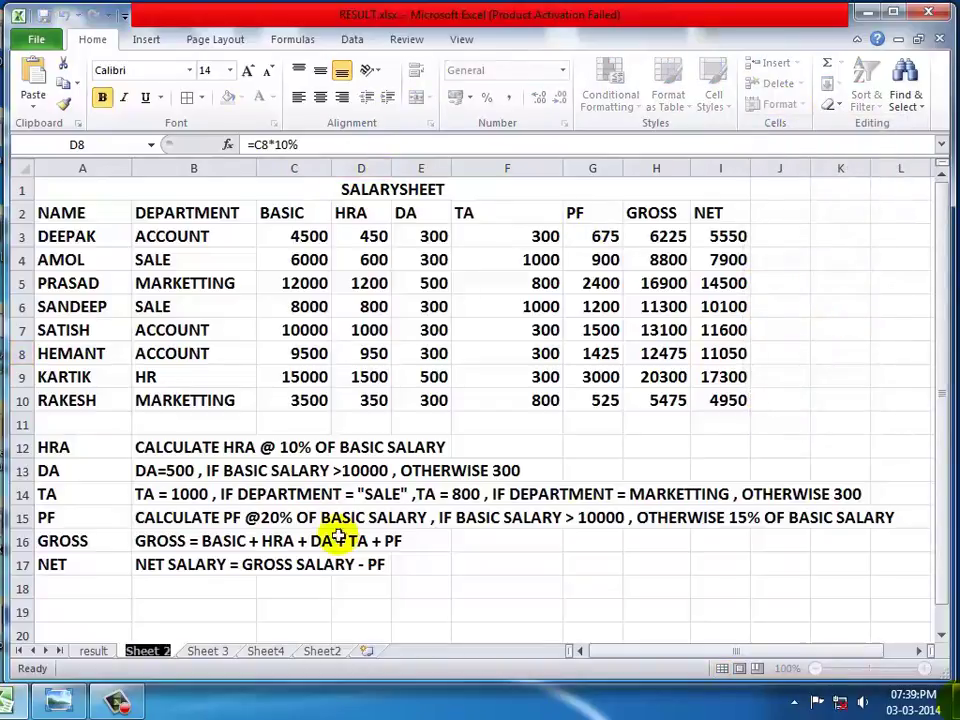
key("BackSpace")
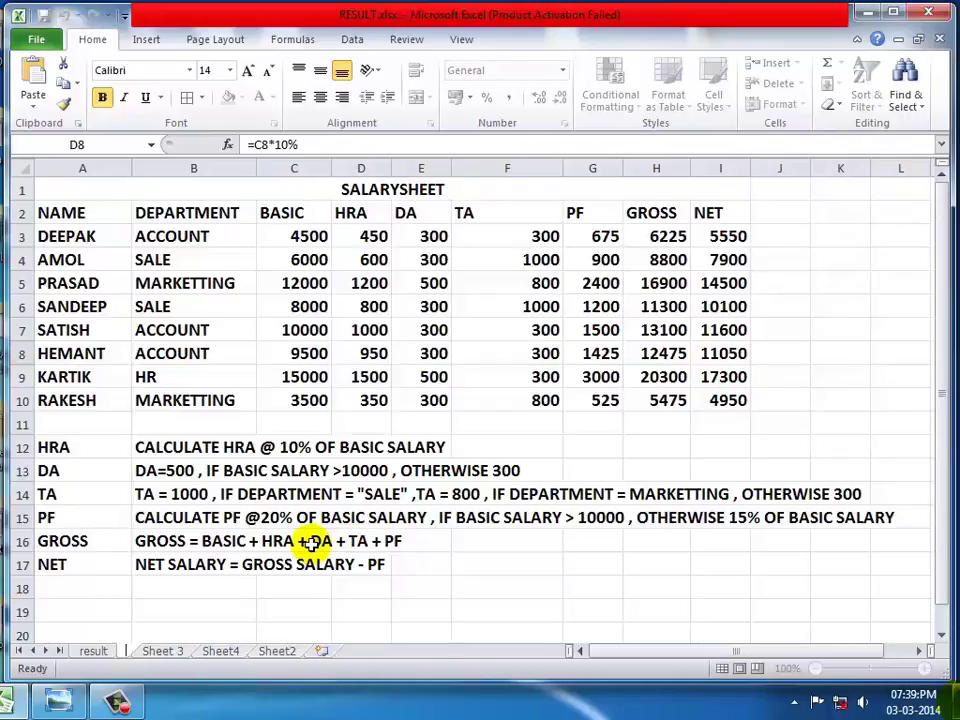
type("Salar")
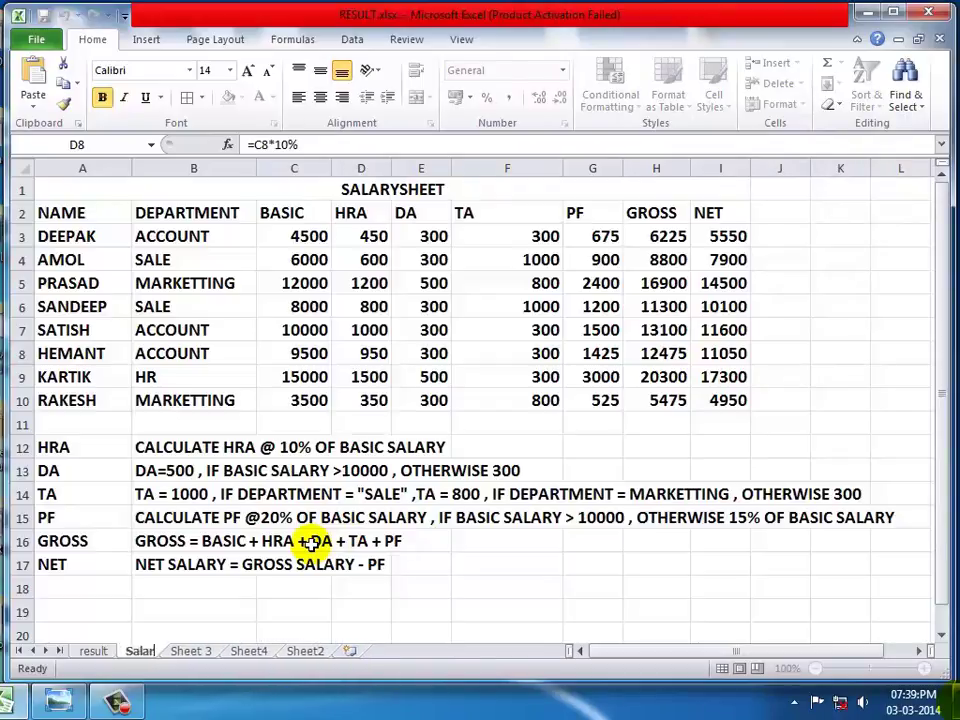
type("ysheet")
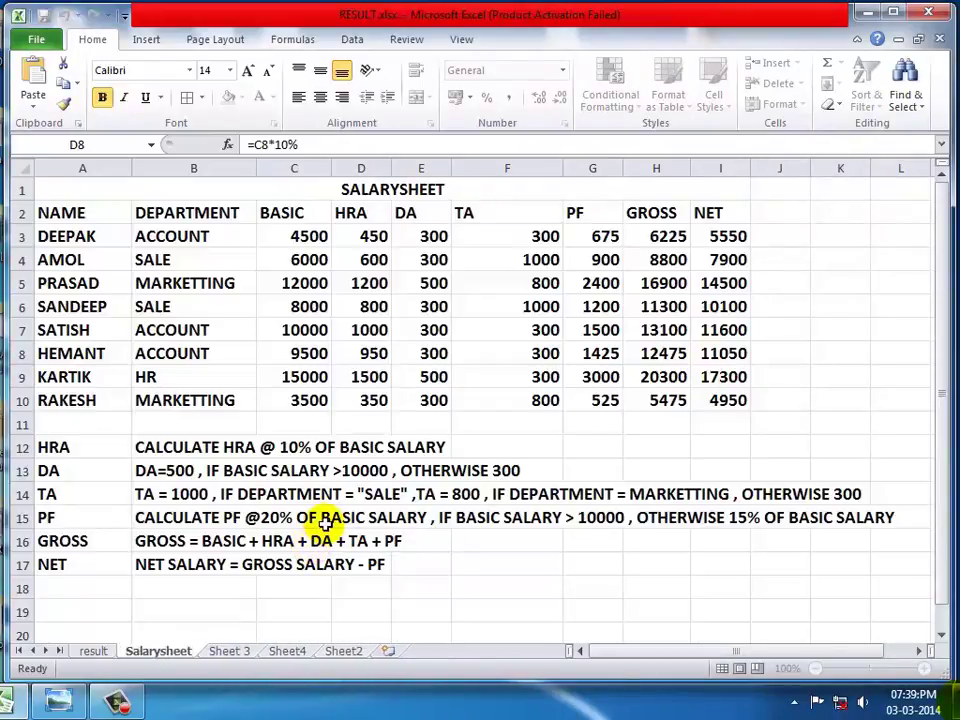
left_click(550, 580)
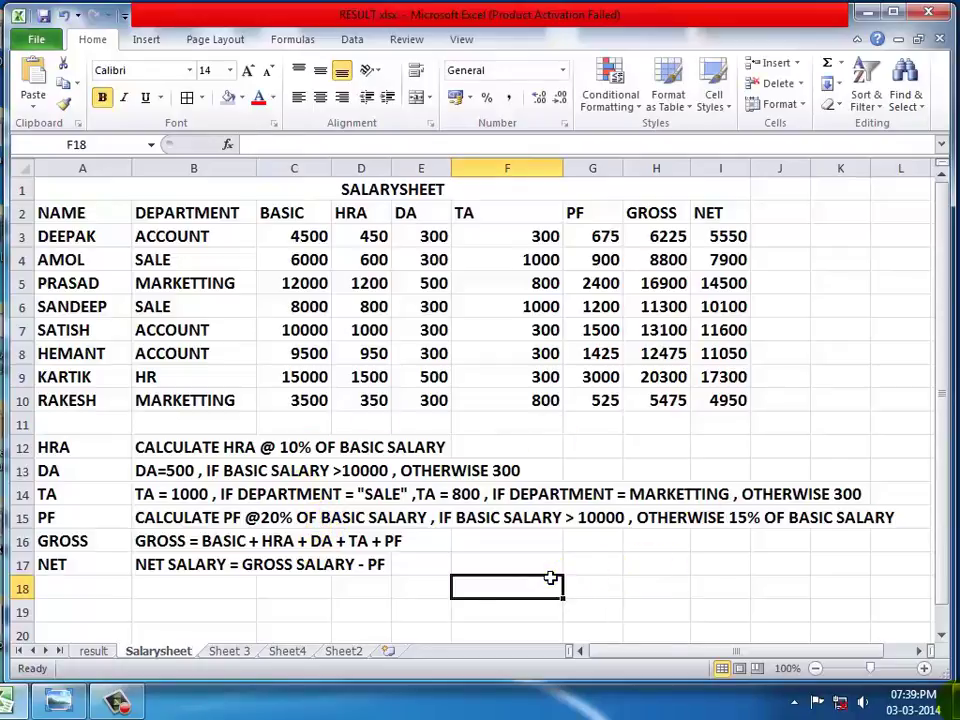
Look through the workbook's other worksheets and the renamed result and Salarysheet worksheets
left_click(338, 652)
left_click(290, 652)
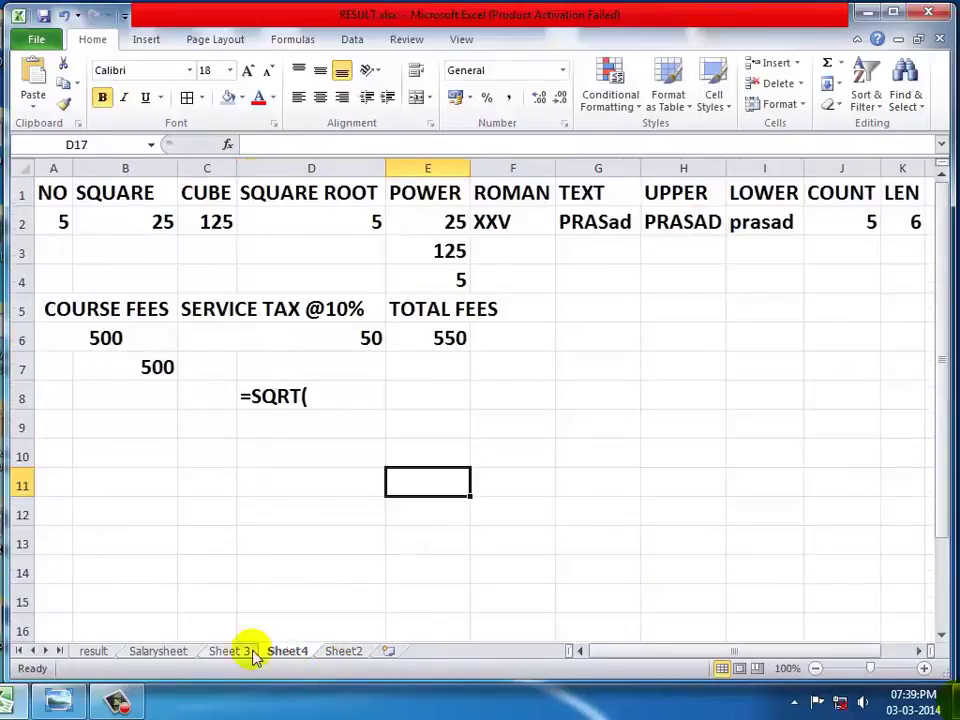
left_click(253, 652)
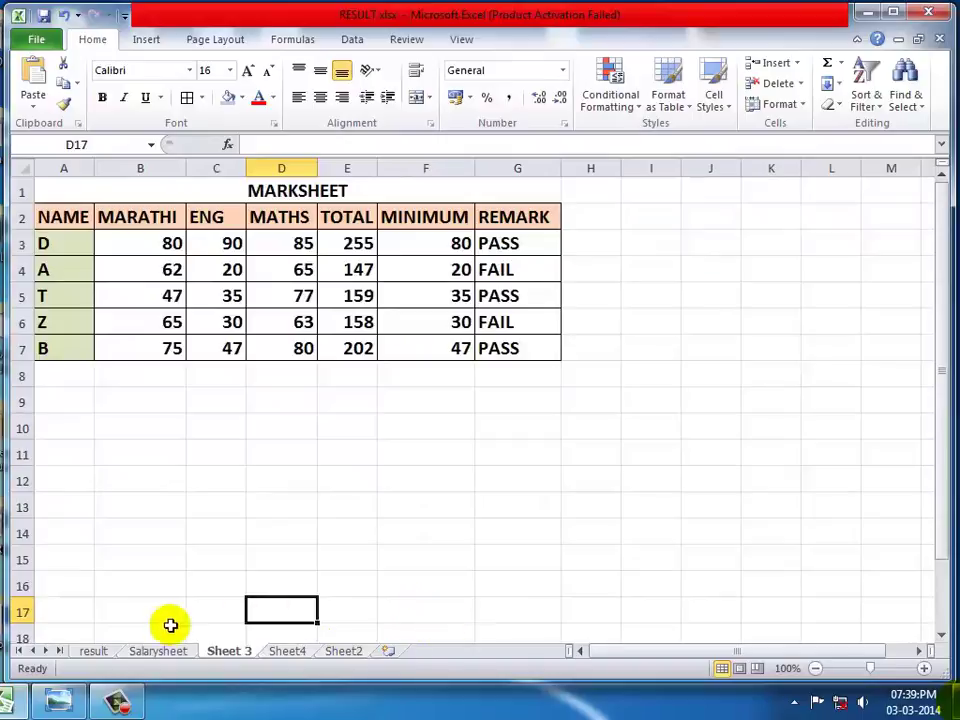
left_click(95, 652)
left_click(155, 652)
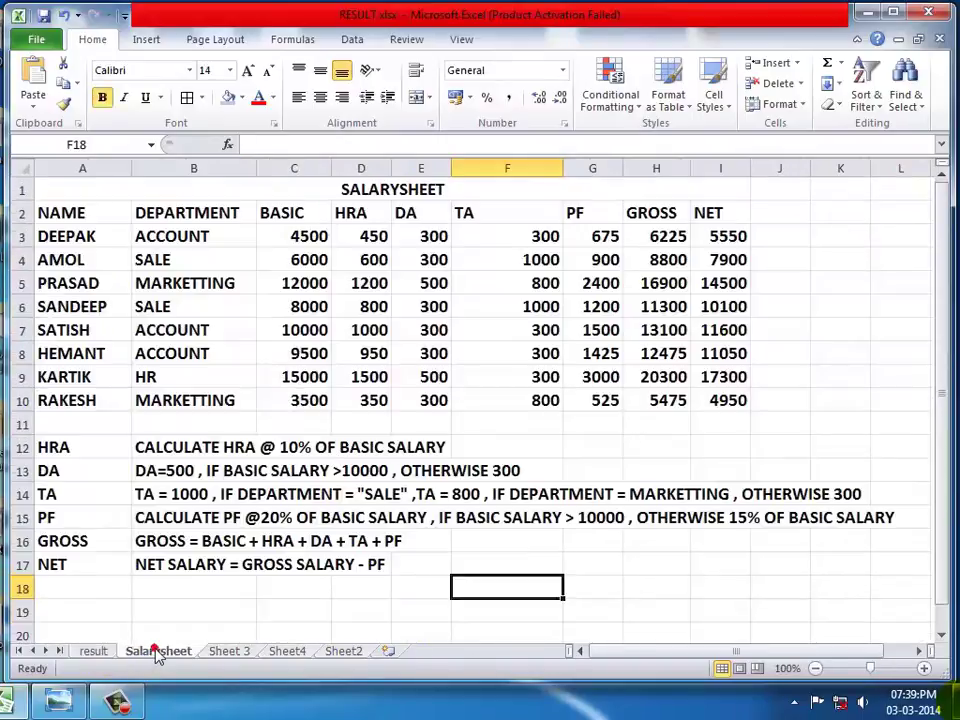
Create a copy of the result worksheet before result in RESULT.xlsx and compare it with the original
left_click(95, 651)
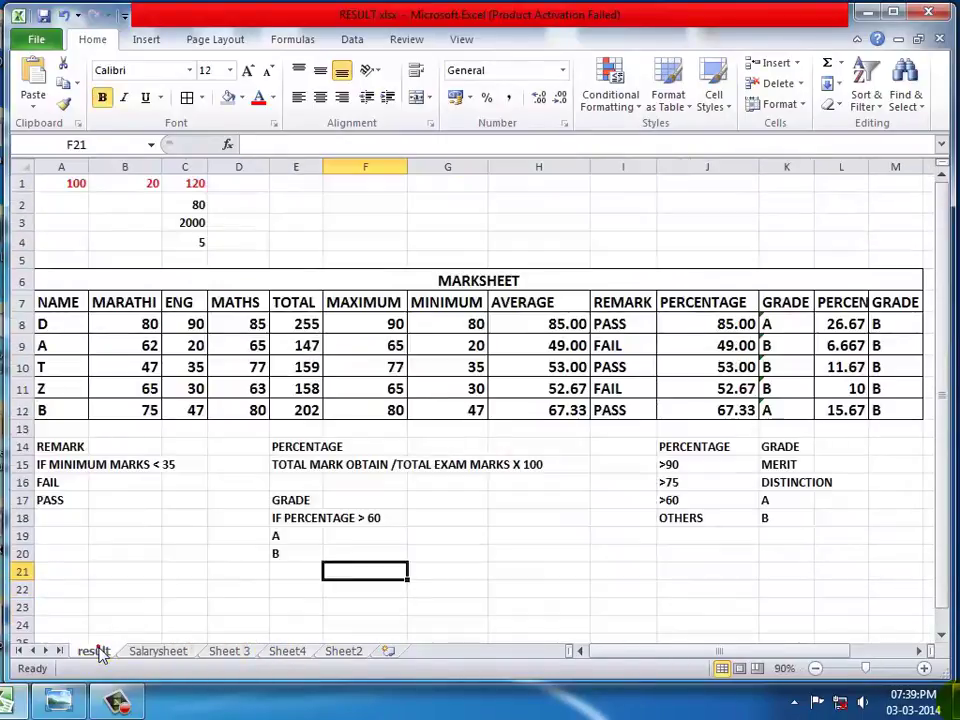
left_click(800, 106)
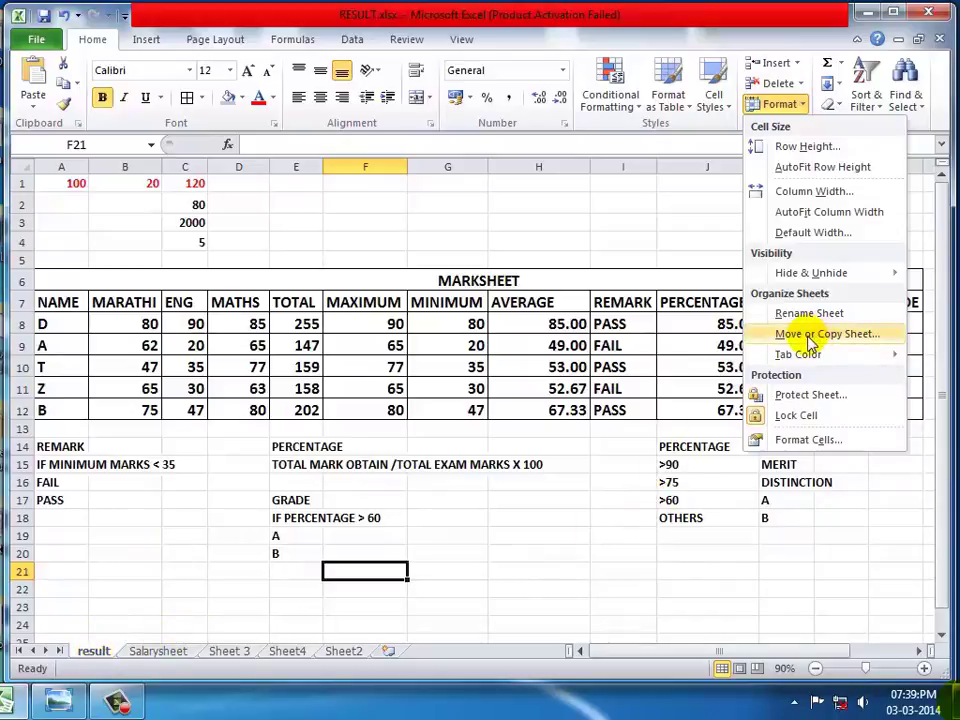
left_click(778, 340)
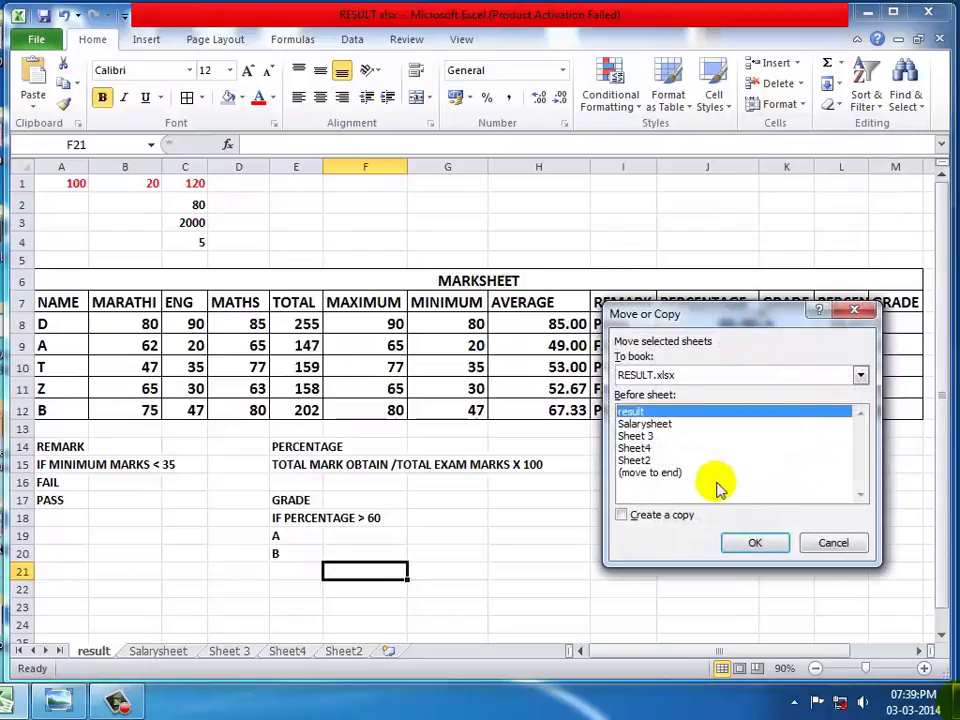
left_click(621, 516)
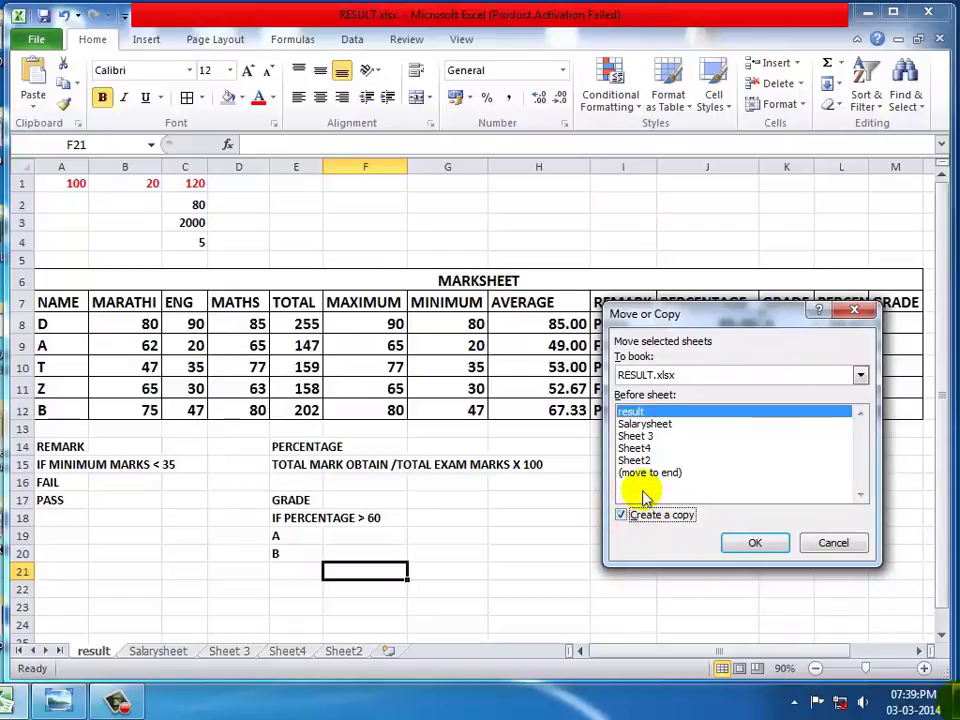
left_click(757, 545)
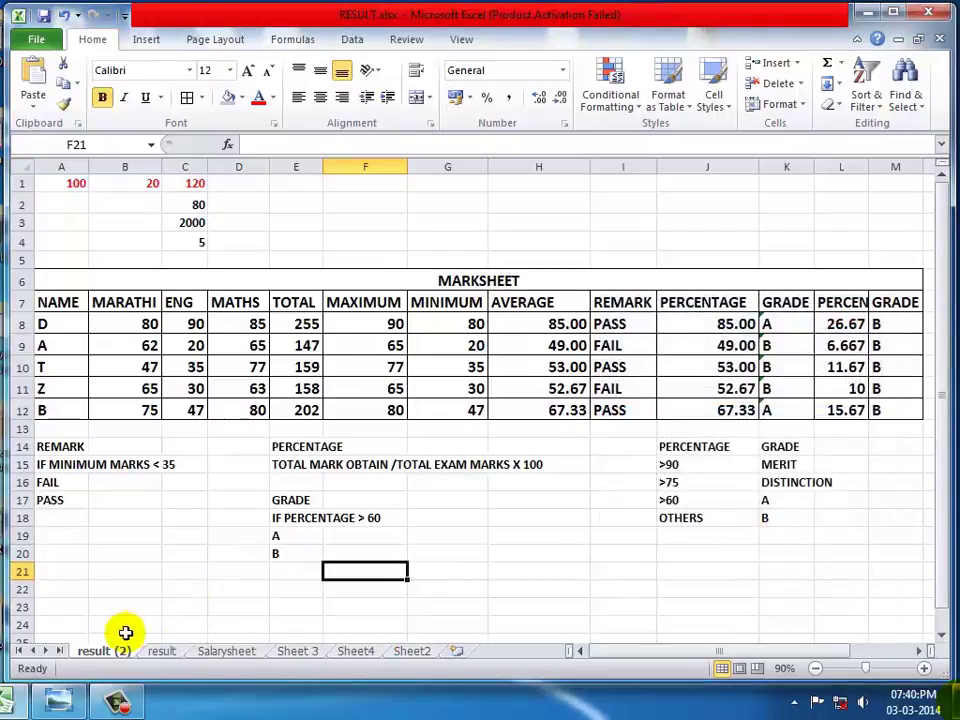
left_click(156, 652)
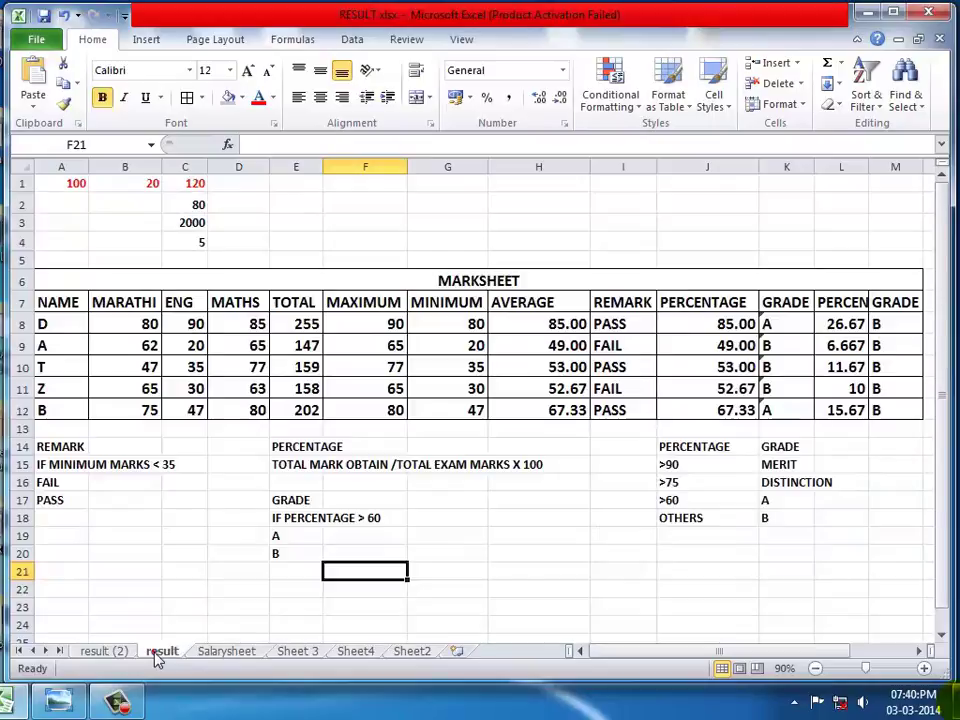
left_click(100, 652)
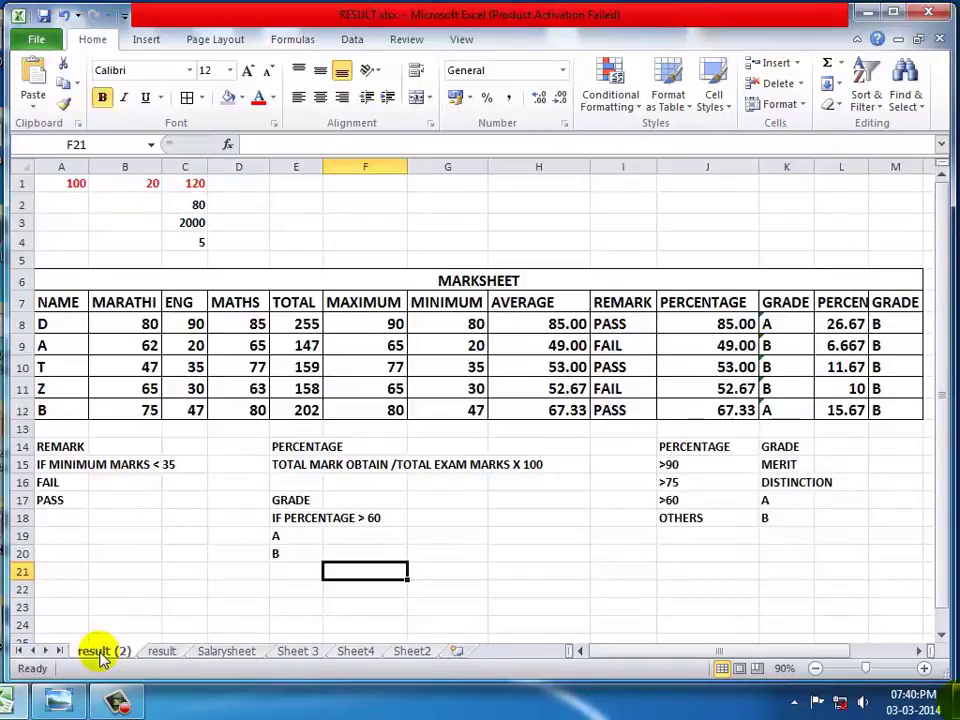
left_click(174, 652)
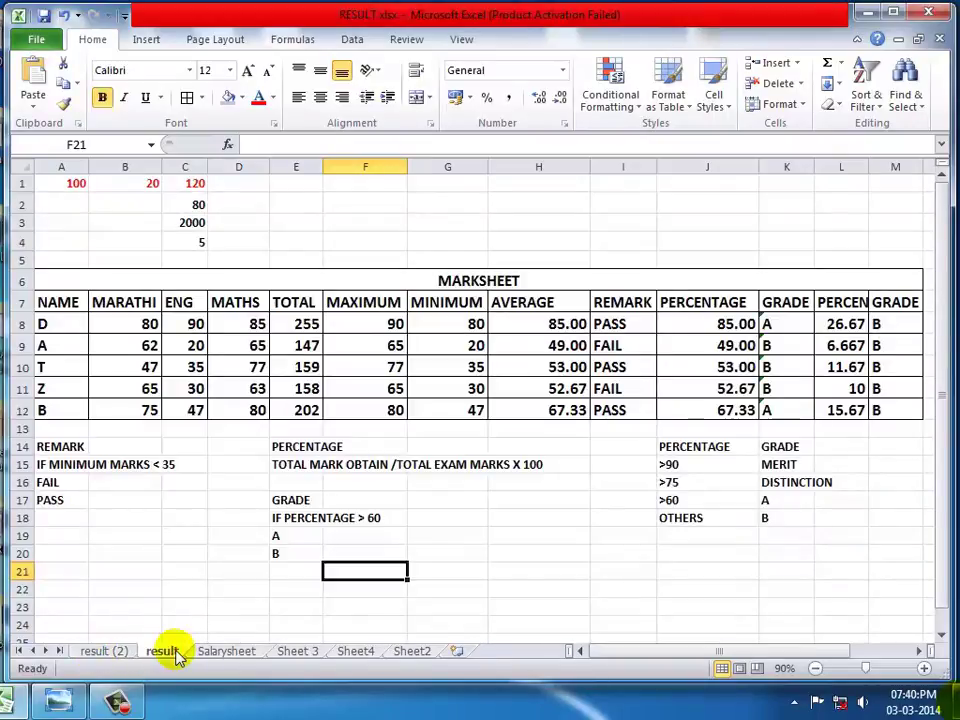
Delete the copied worksheet result (2) together with its data
left_click(95, 653)
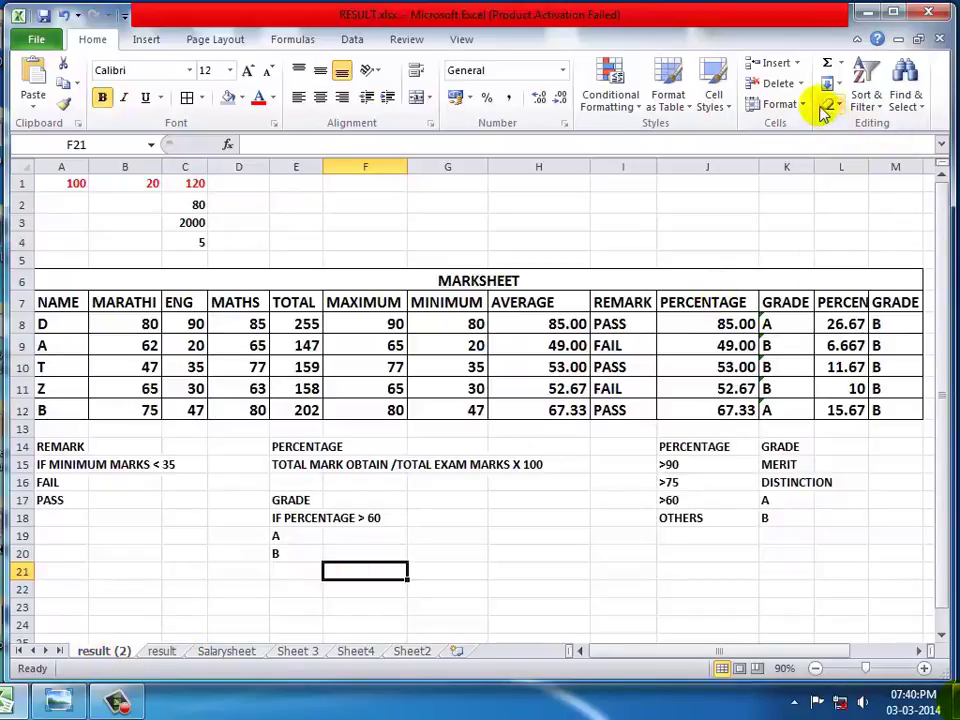
left_click(779, 104)
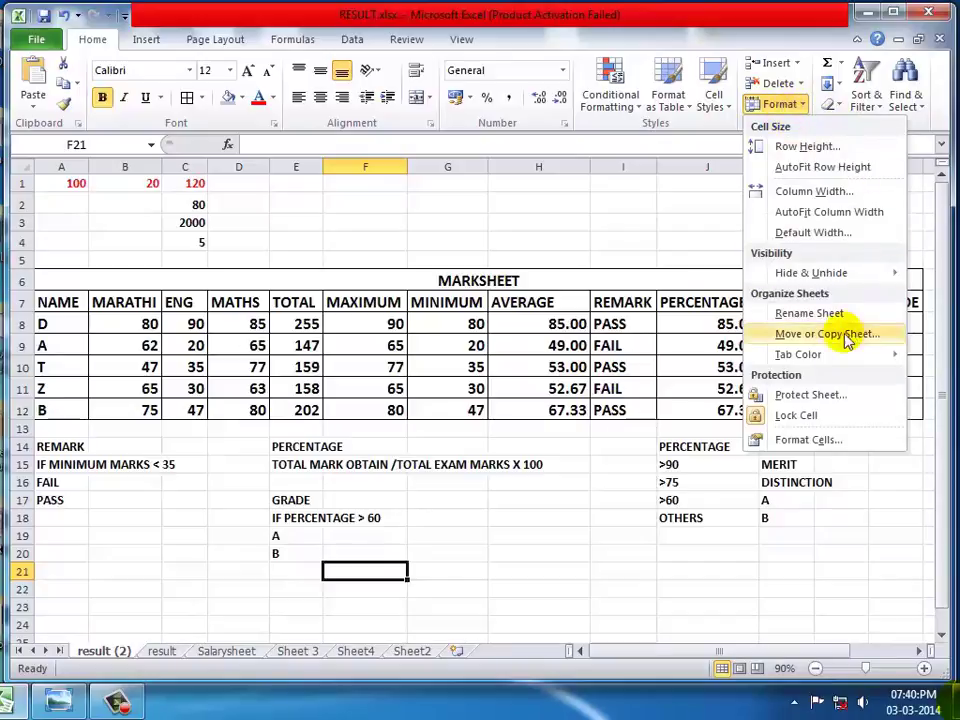
mouse_move(825, 273)
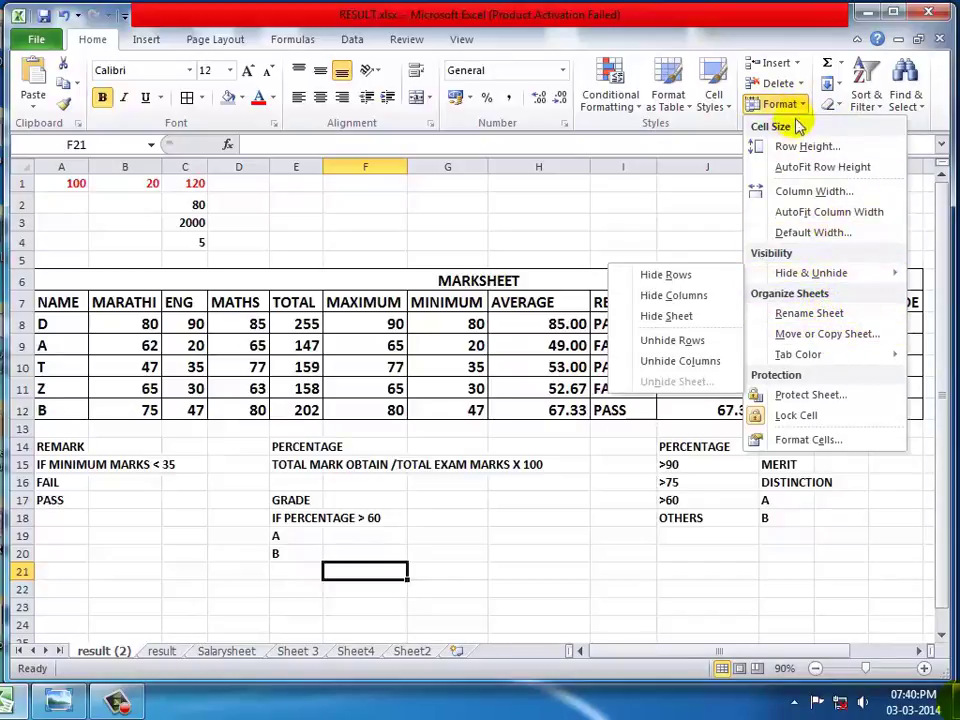
left_click(803, 86)
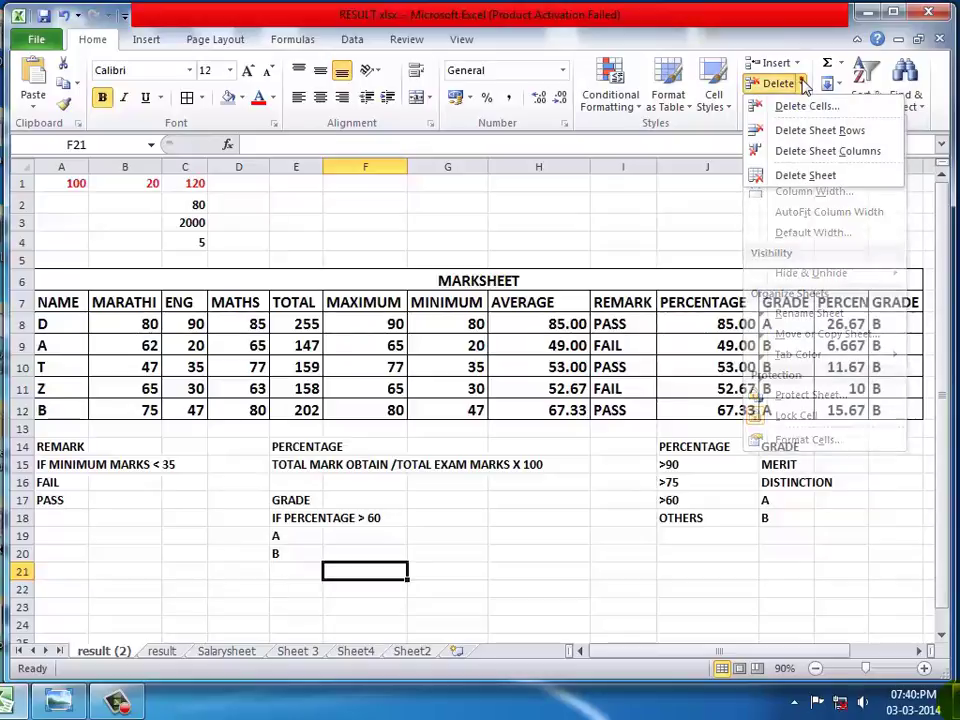
left_click(795, 180)
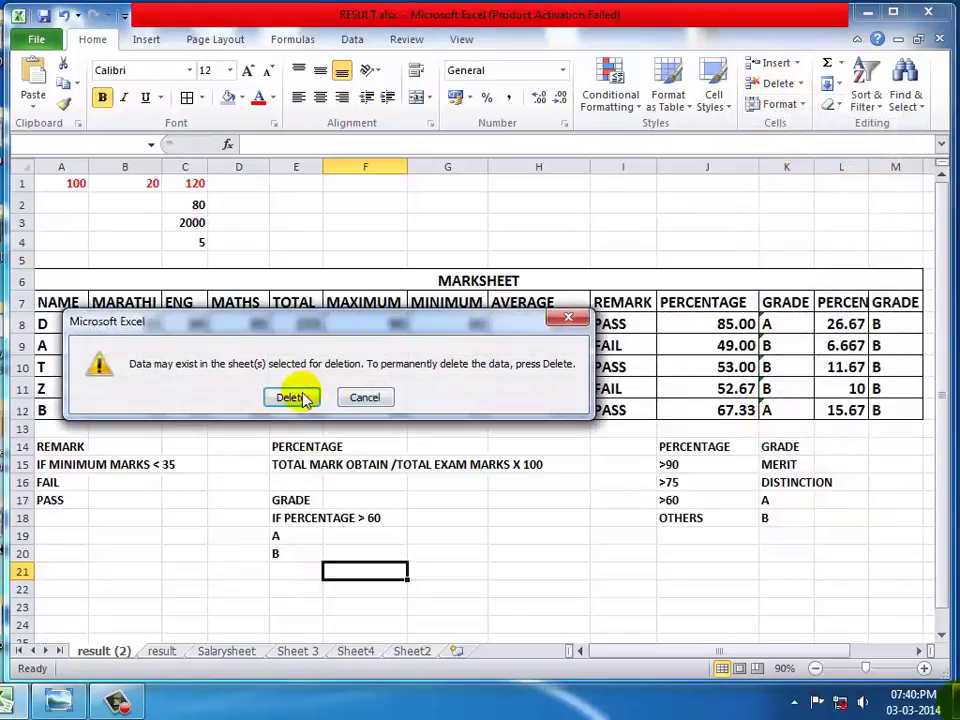
left_click(291, 396)
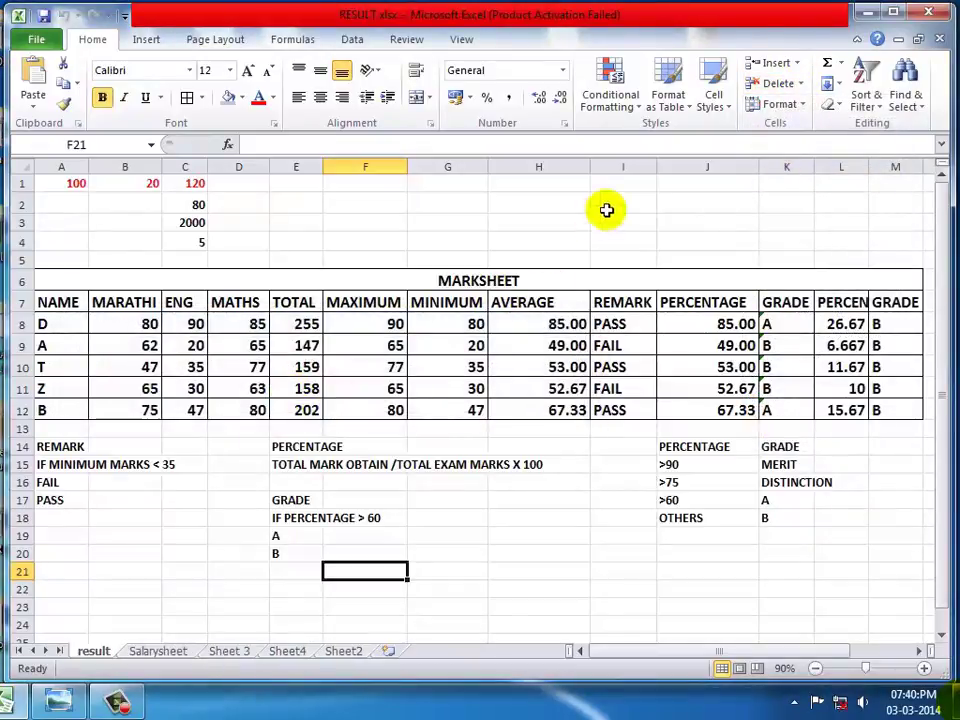
Set the tab color of the result worksheet to standard red
left_click(777, 103)
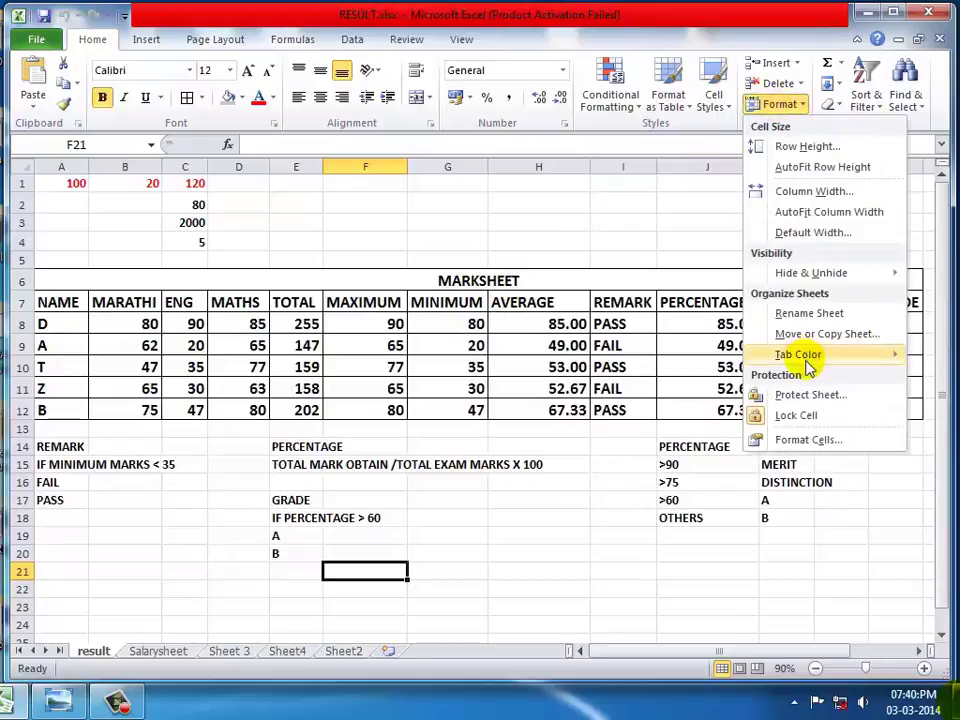
mouse_move(808, 365)
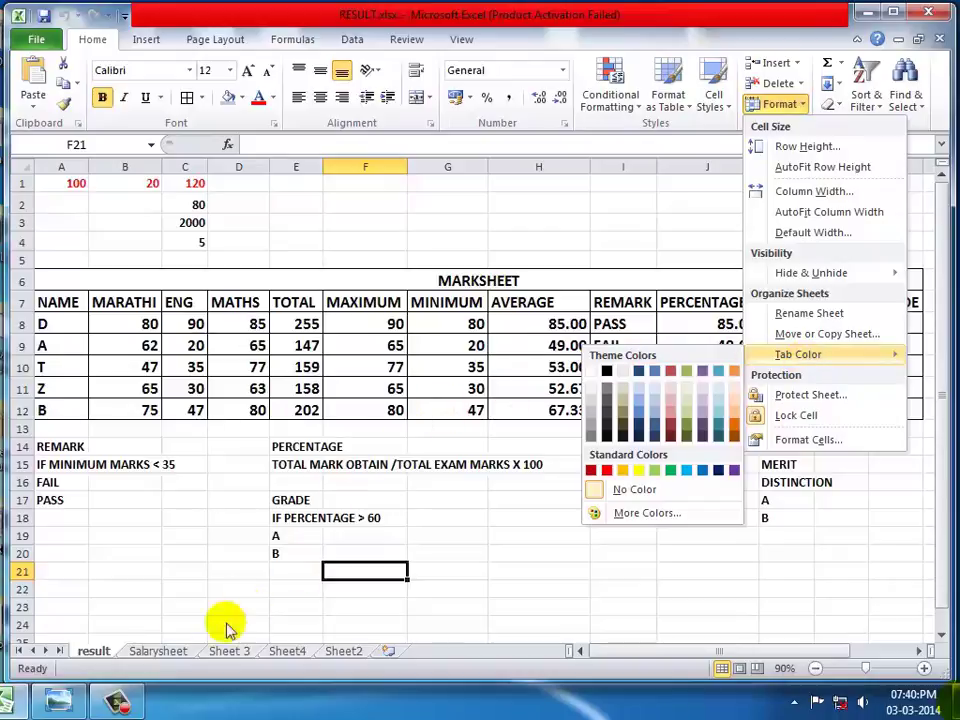
left_click(150, 660)
left_click(150, 657)
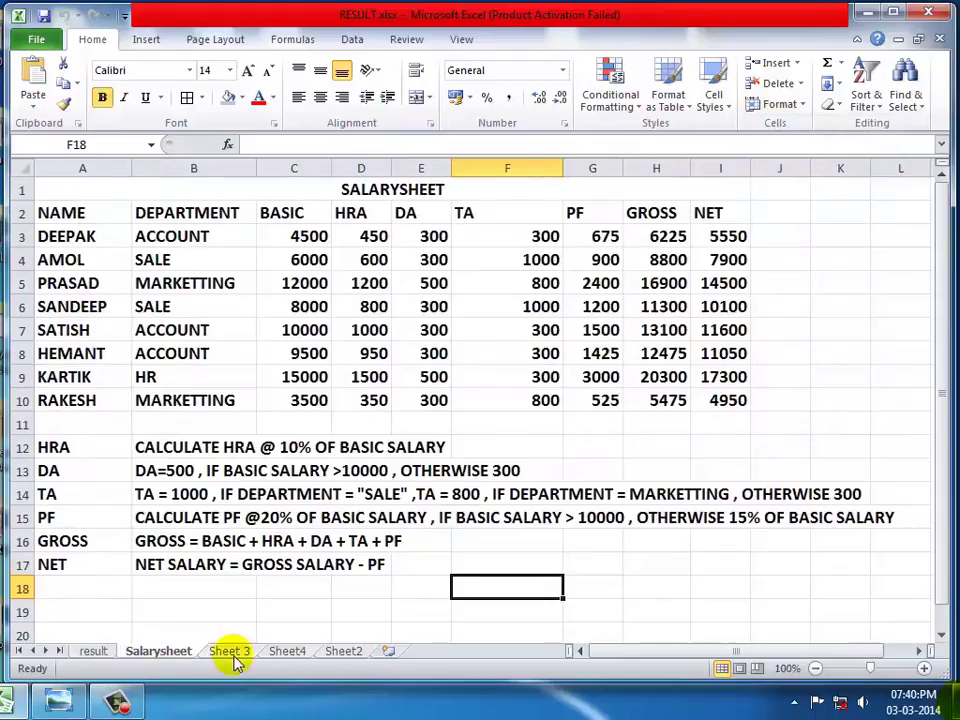
left_click(230, 655)
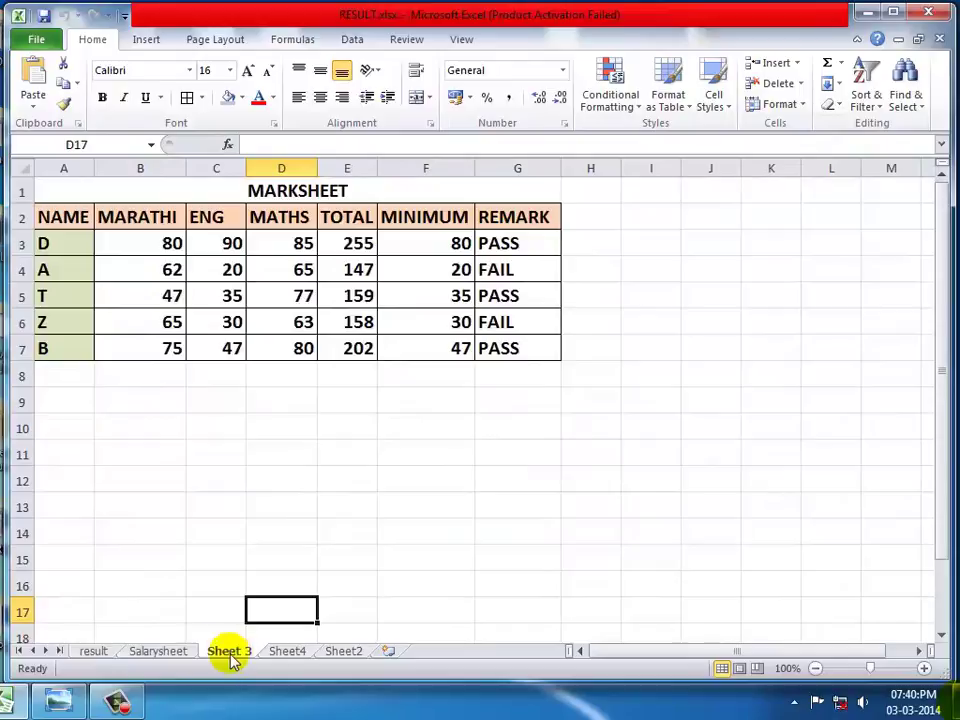
left_click(104, 653)
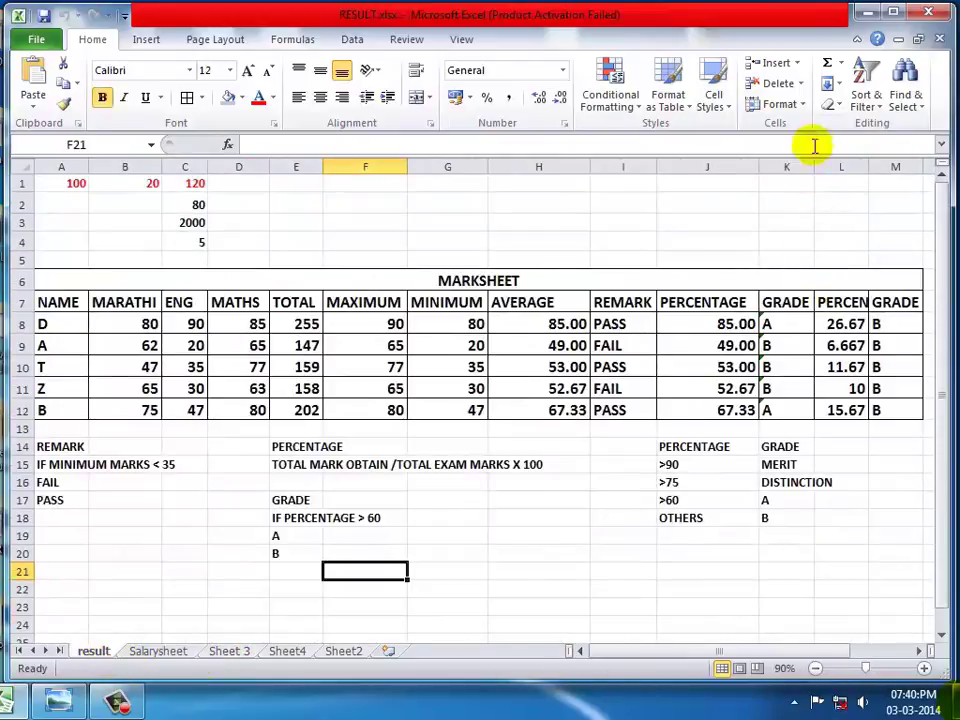
left_click(797, 104)
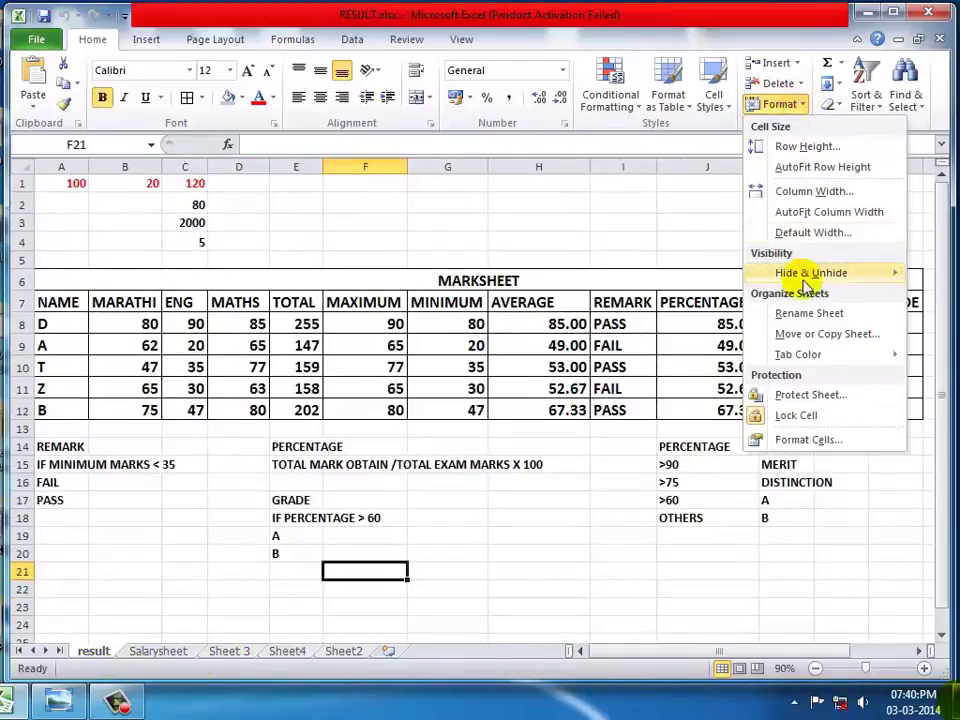
mouse_move(770, 362)
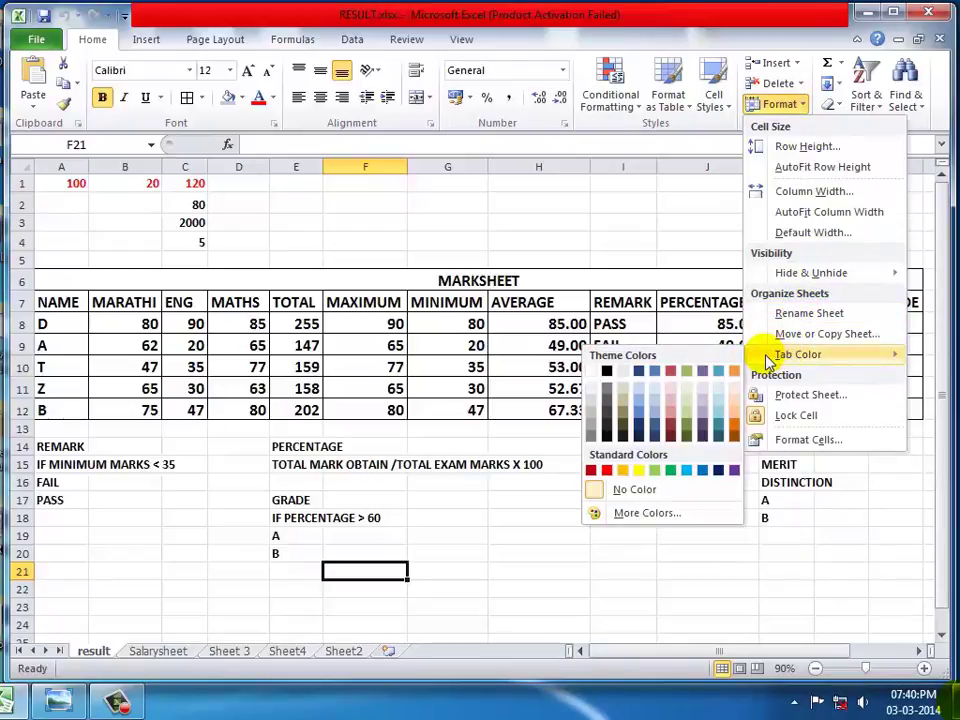
left_click(606, 471)
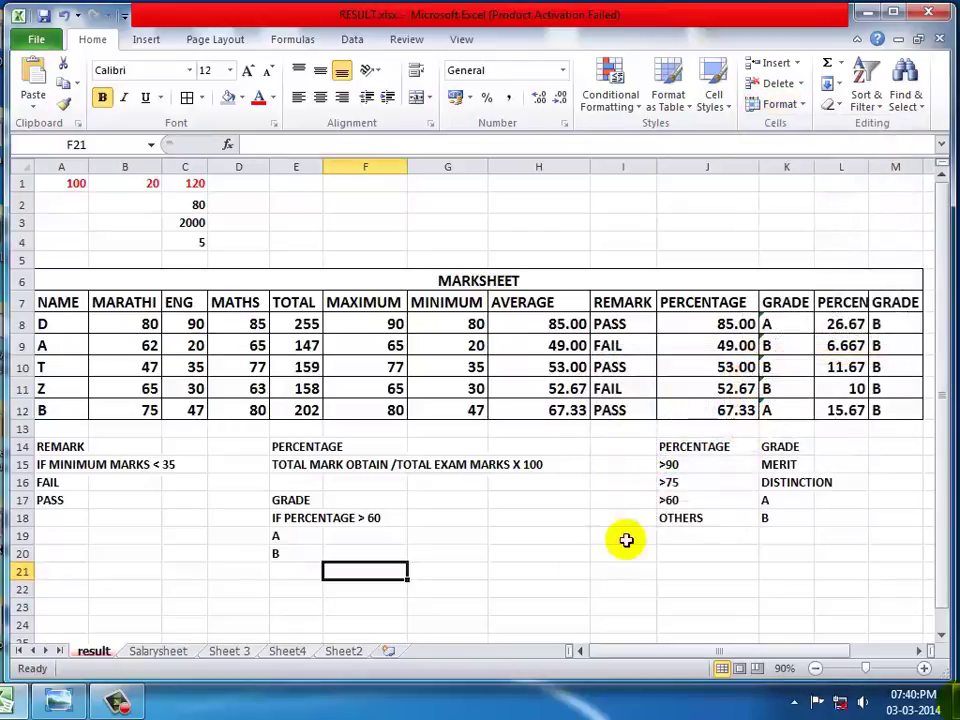
Set the tab color of the Salarysheet worksheet to standard purple and compare it with the result worksheet's tab
left_click(162, 652)
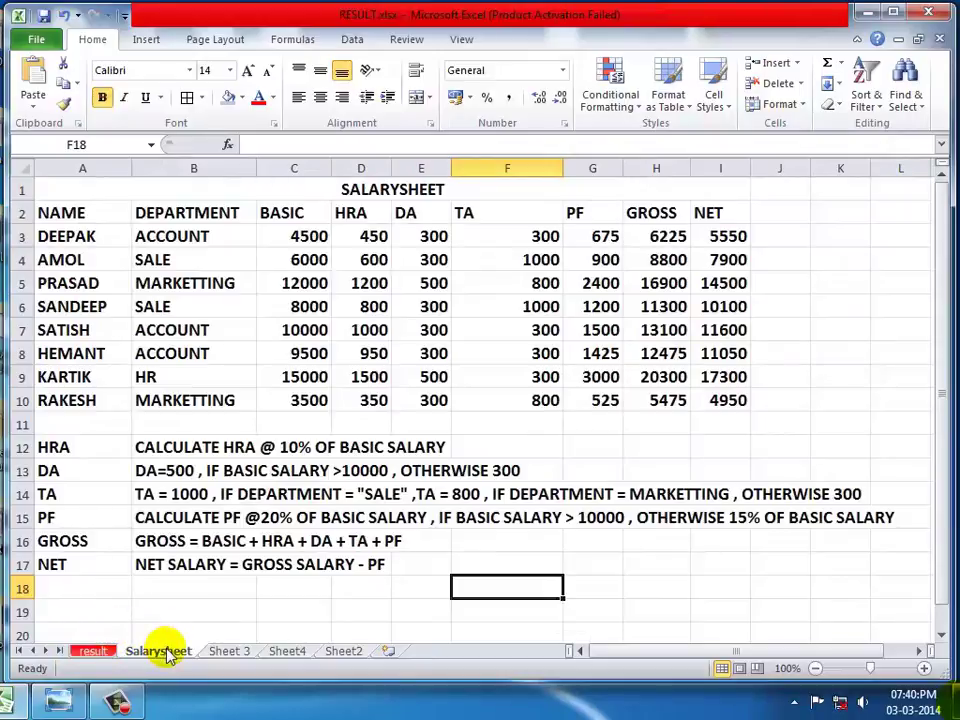
left_click(806, 104)
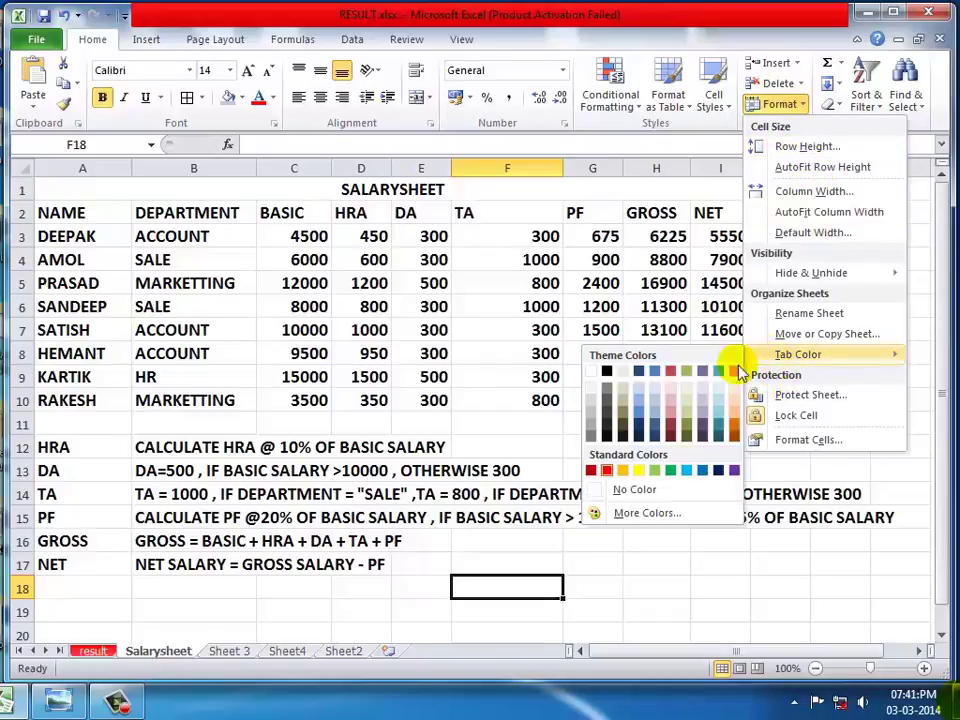
left_click(733, 469)
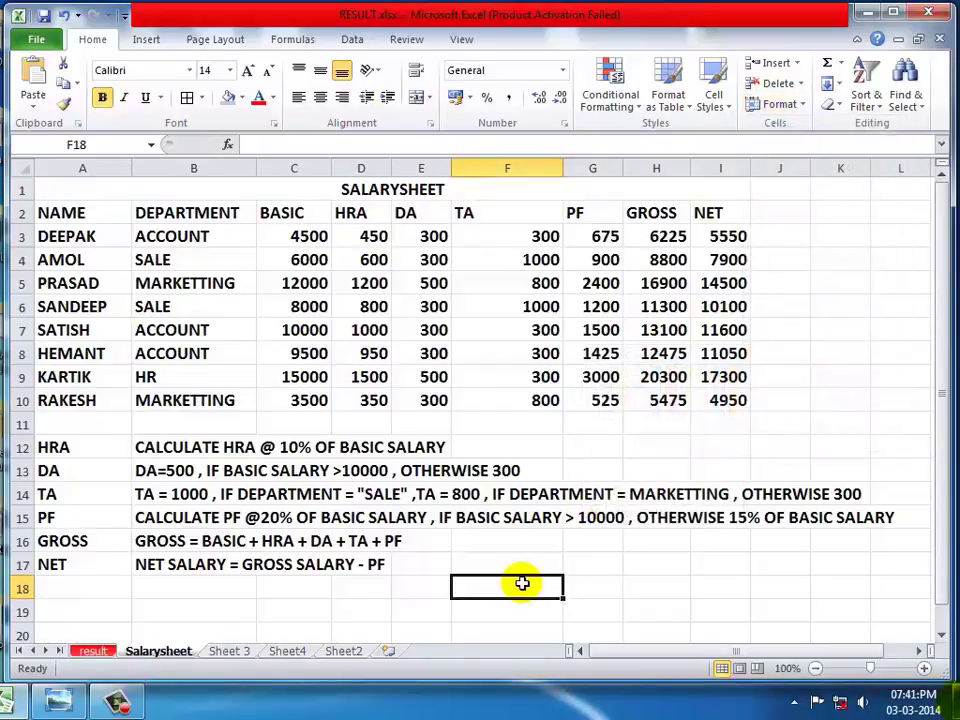
left_click(234, 655)
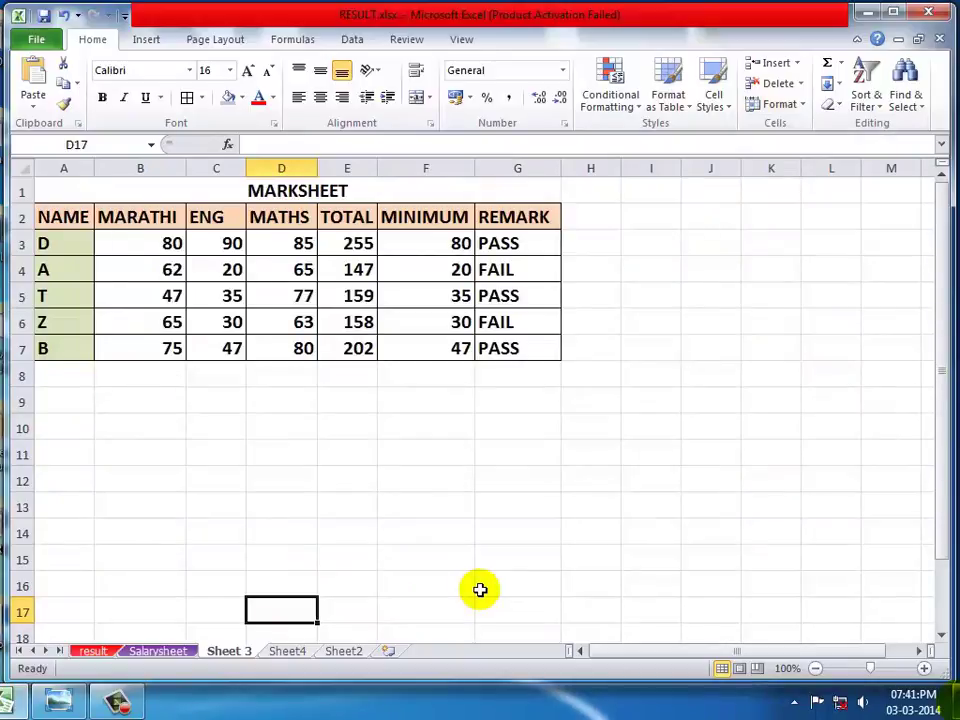
left_click(94, 650)
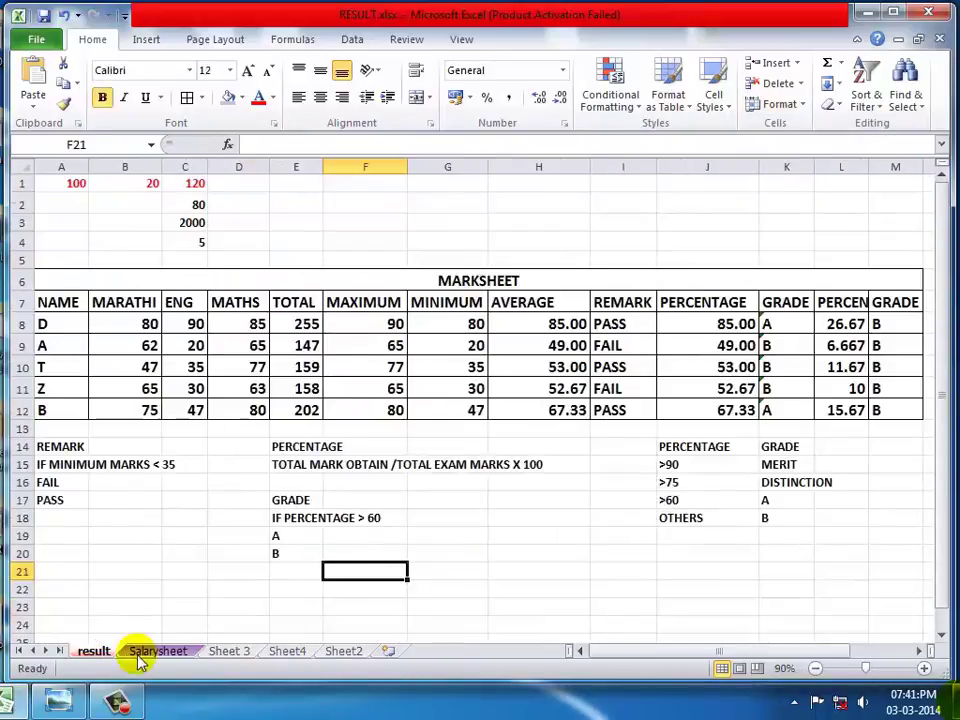
left_click(140, 656)
left_click(141, 657)
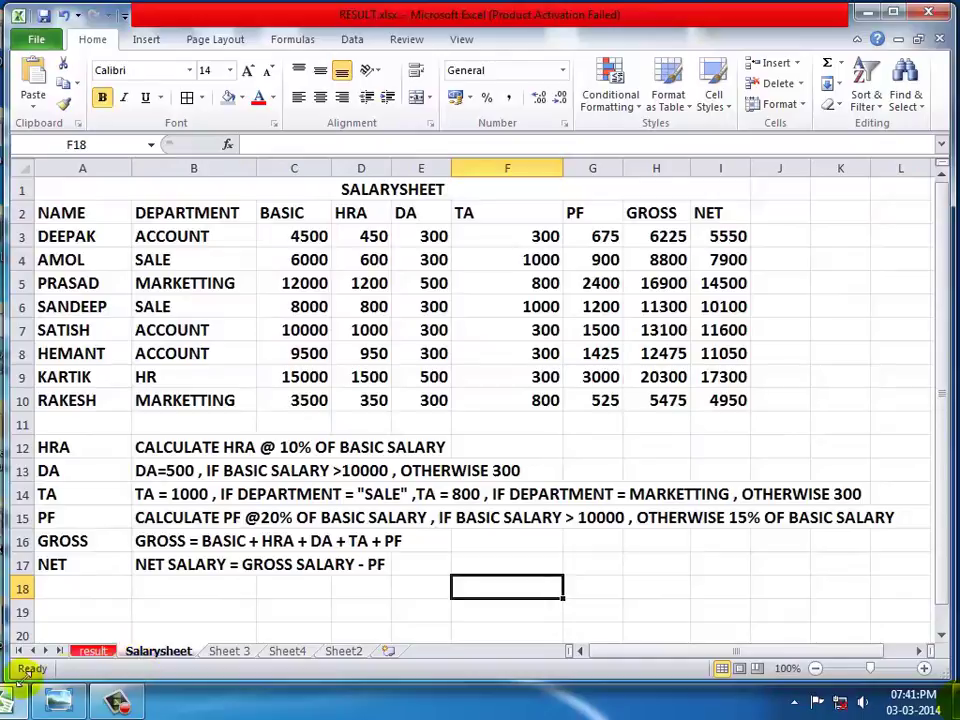
left_click(90, 653)
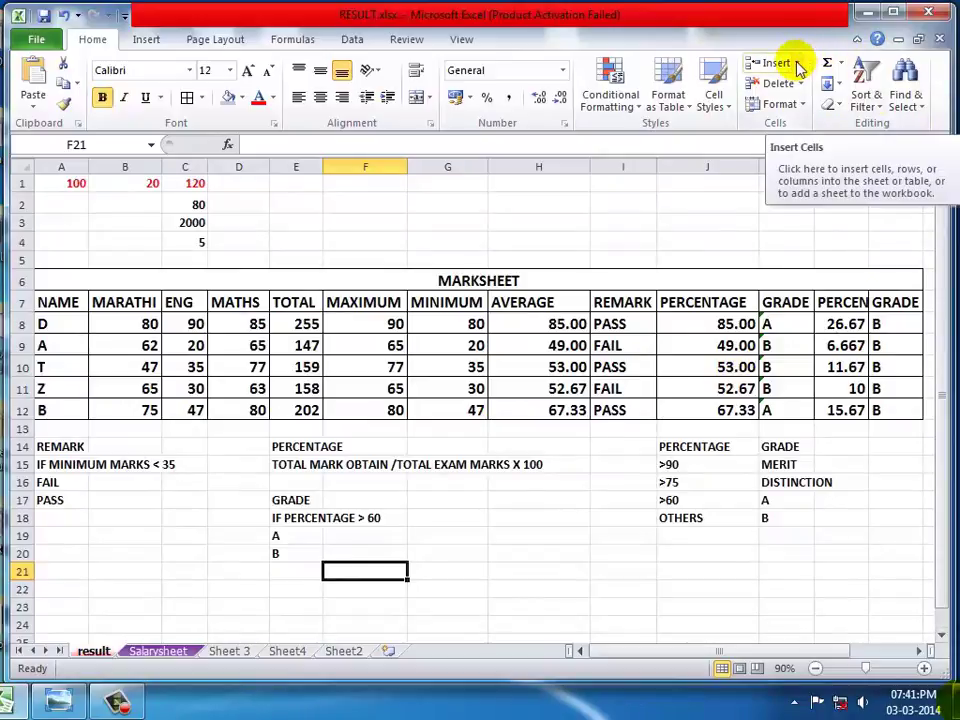
left_click(114, 691)
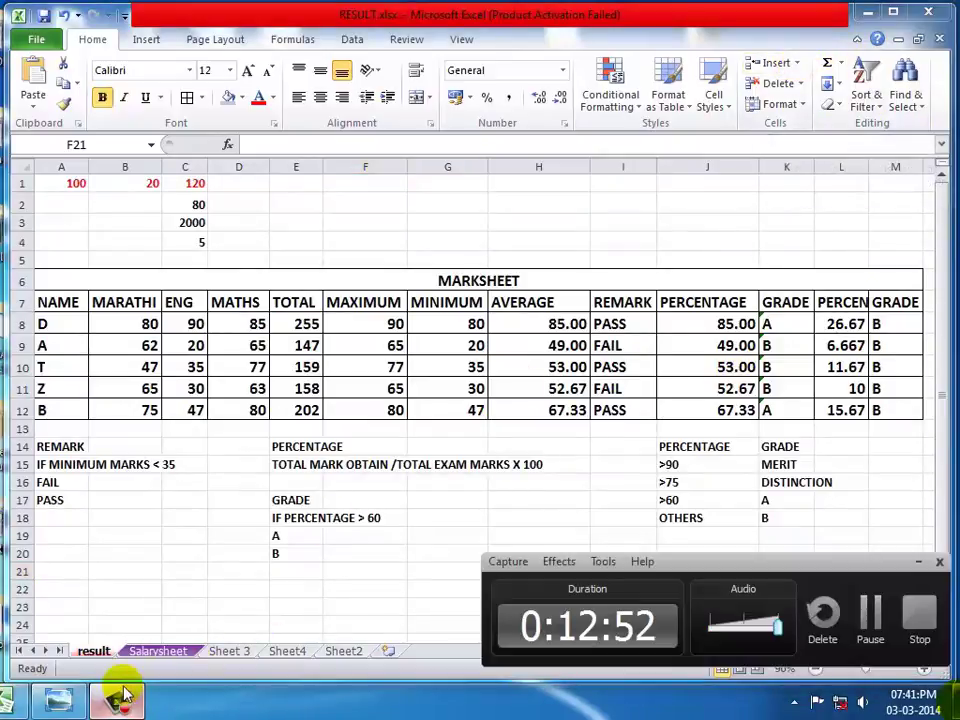
left_click(920, 563)
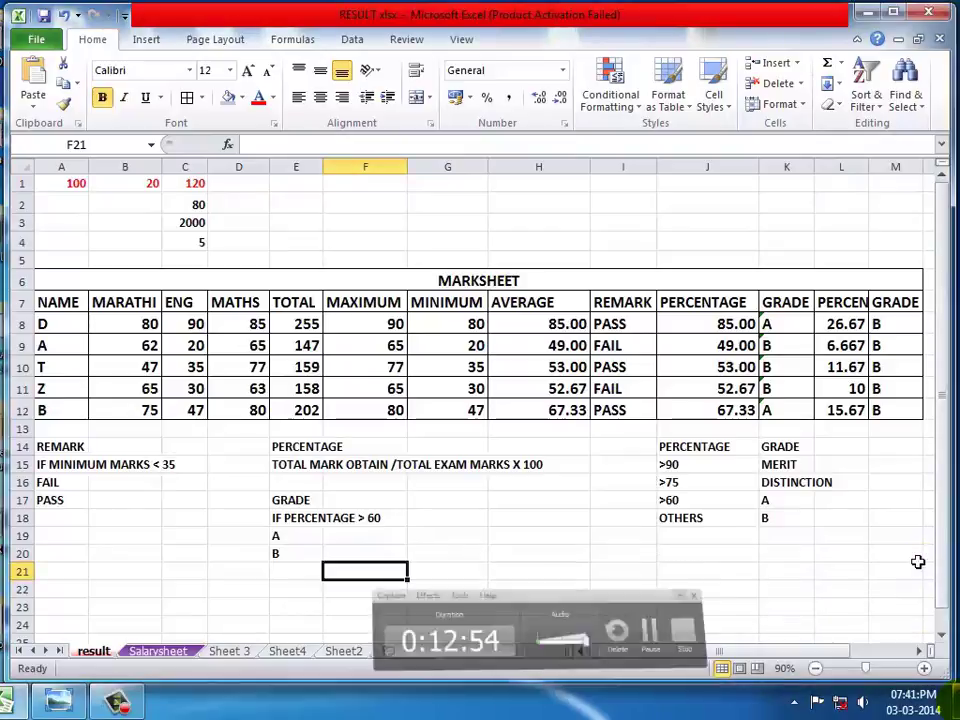
left_click(800, 66)
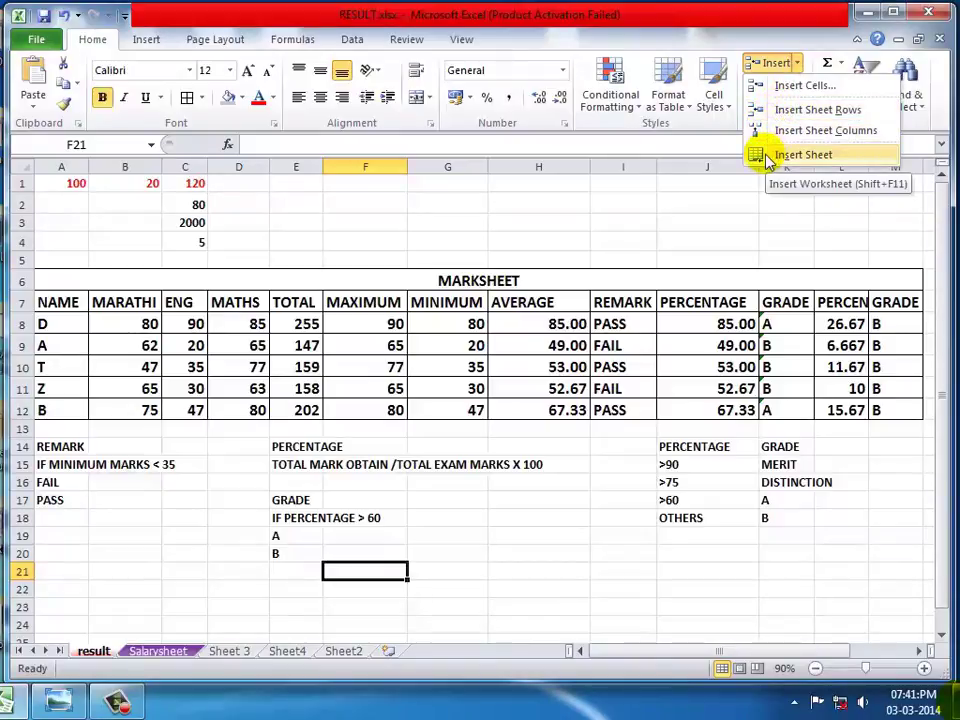
left_click(645, 238)
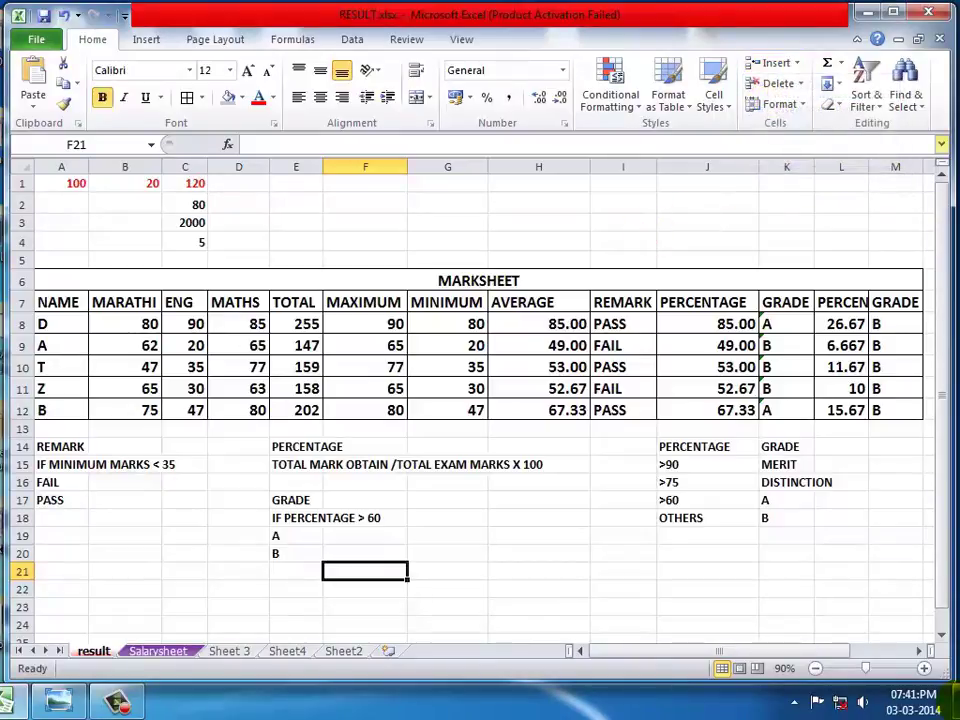
left_click(798, 83)
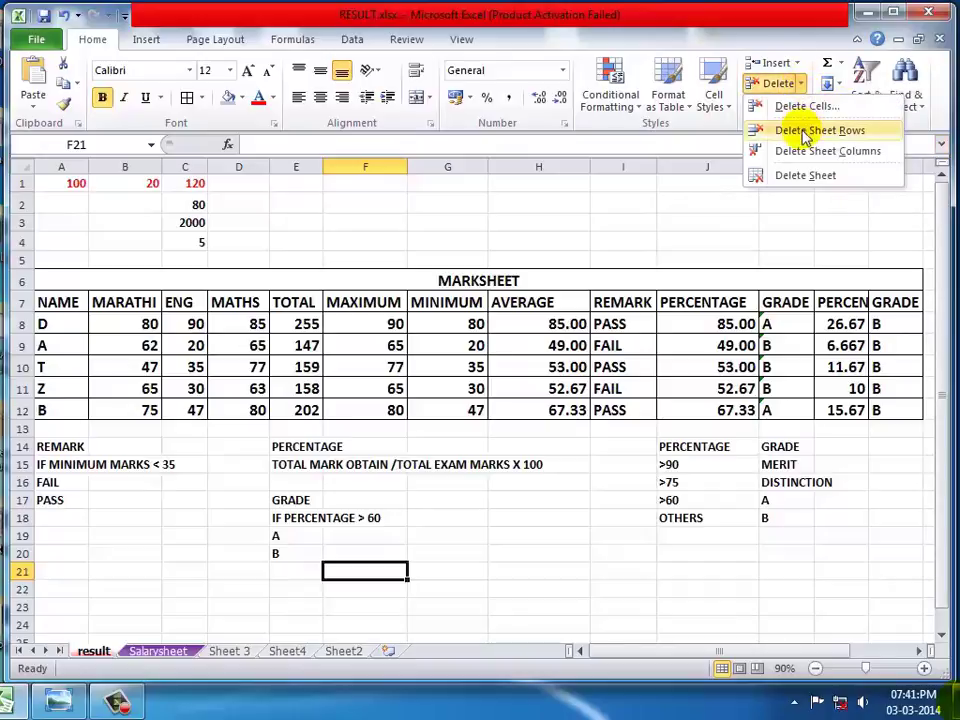
left_click(730, 235)
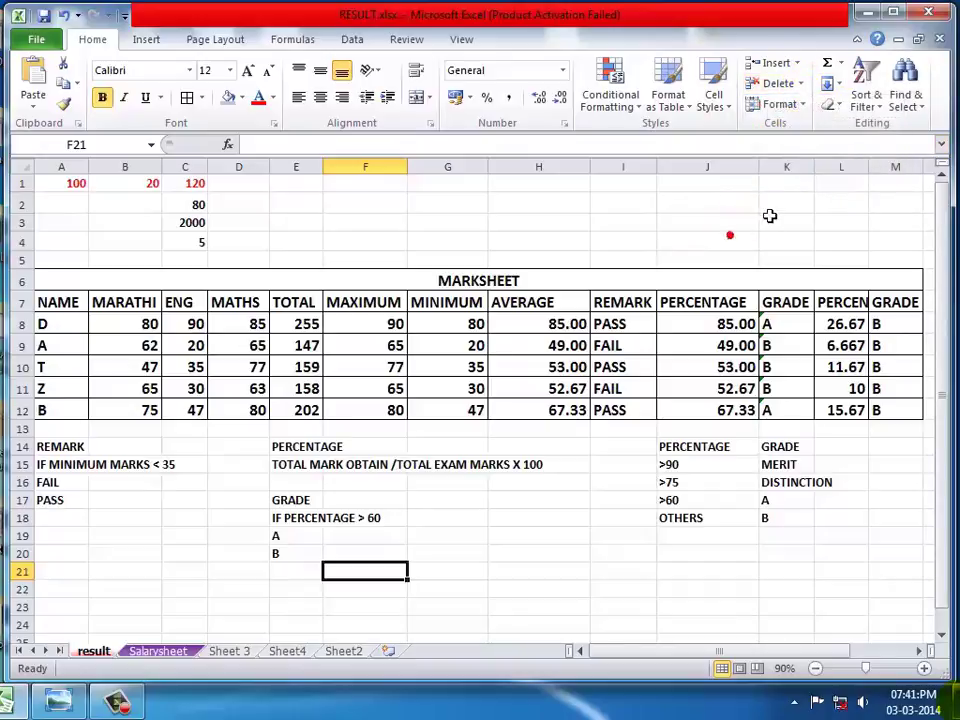
left_click(781, 104)
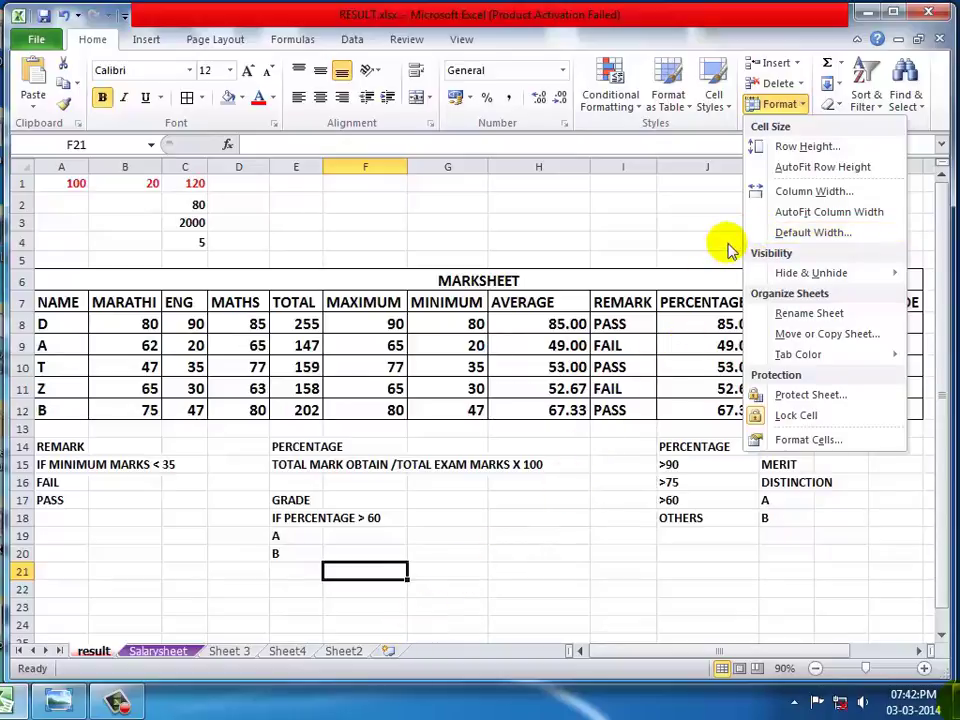
mouse_move(861, 282)
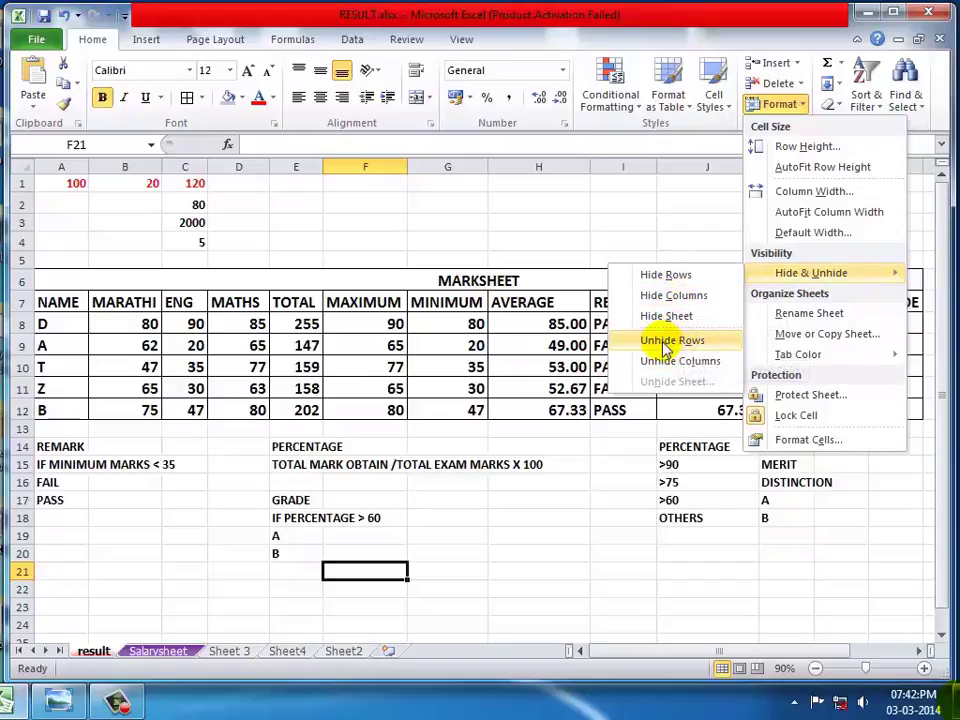
left_click(300, 433)
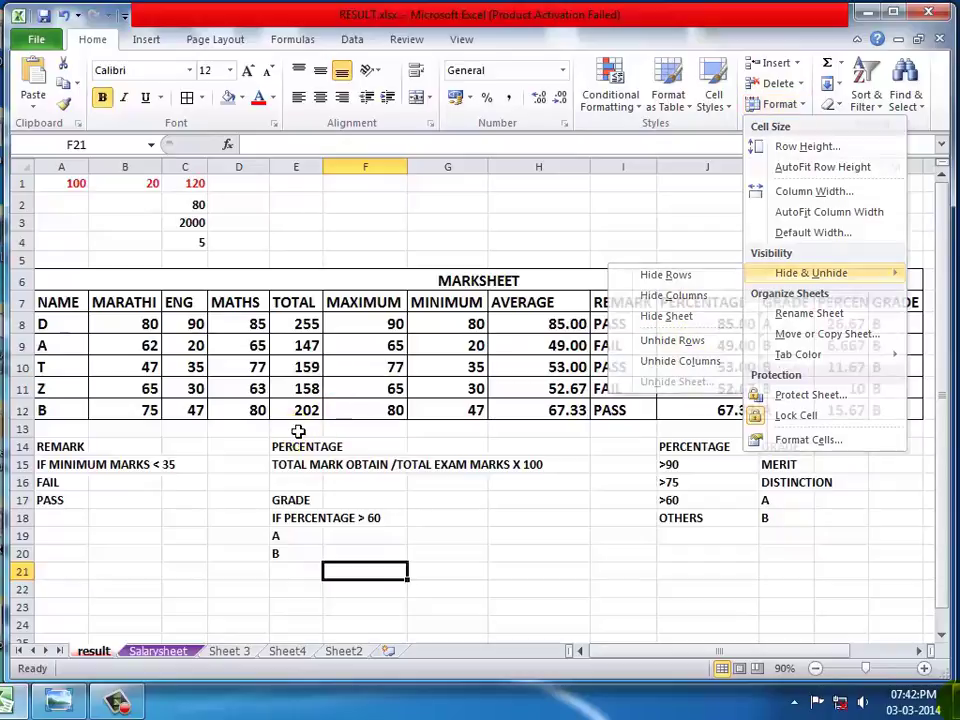
left_click(55, 323)
left_click_drag(55, 323, 57, 340)
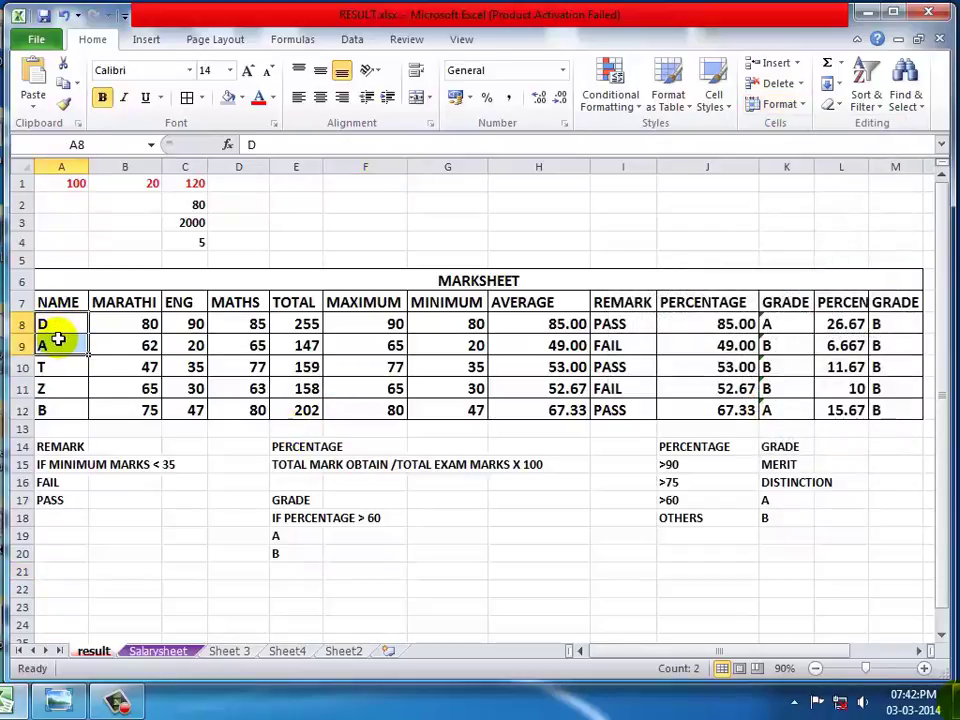
left_click(797, 106)
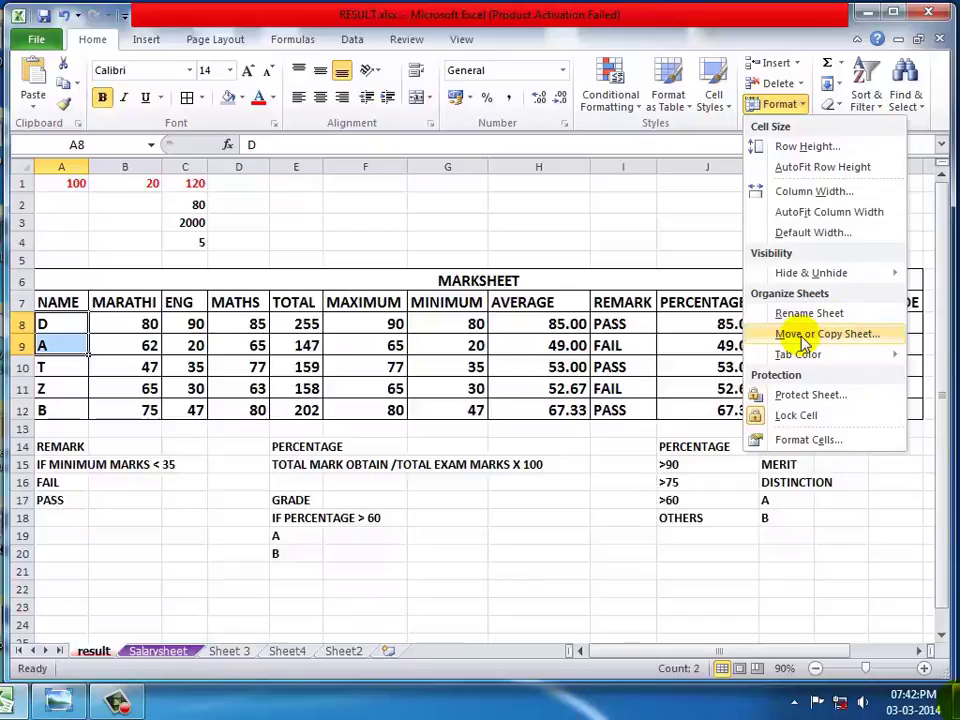
mouse_move(826, 360)
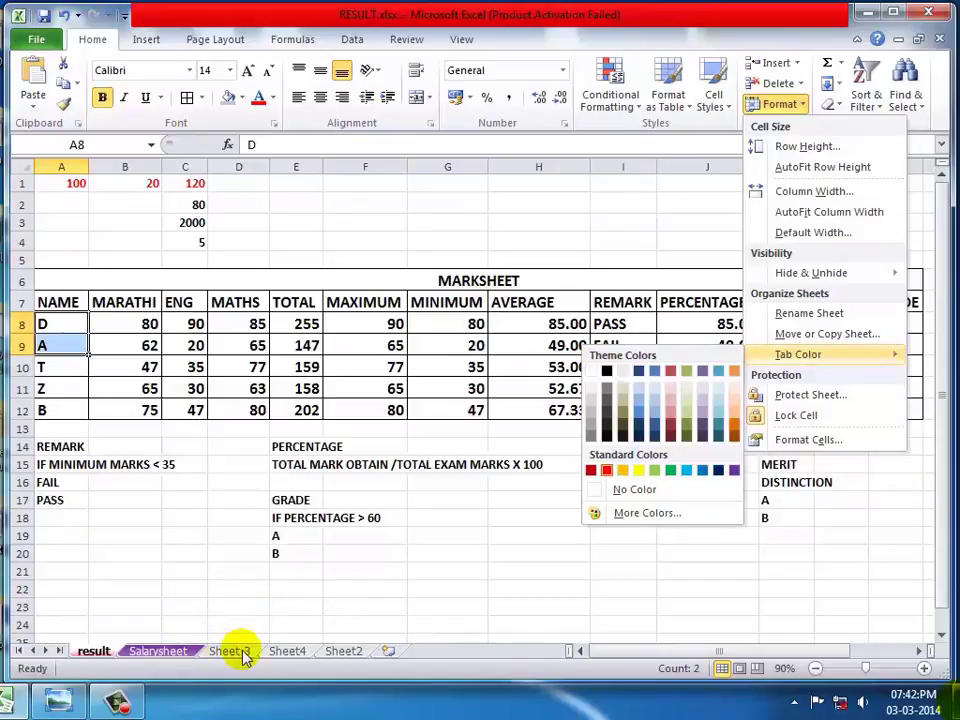
left_click(467, 558)
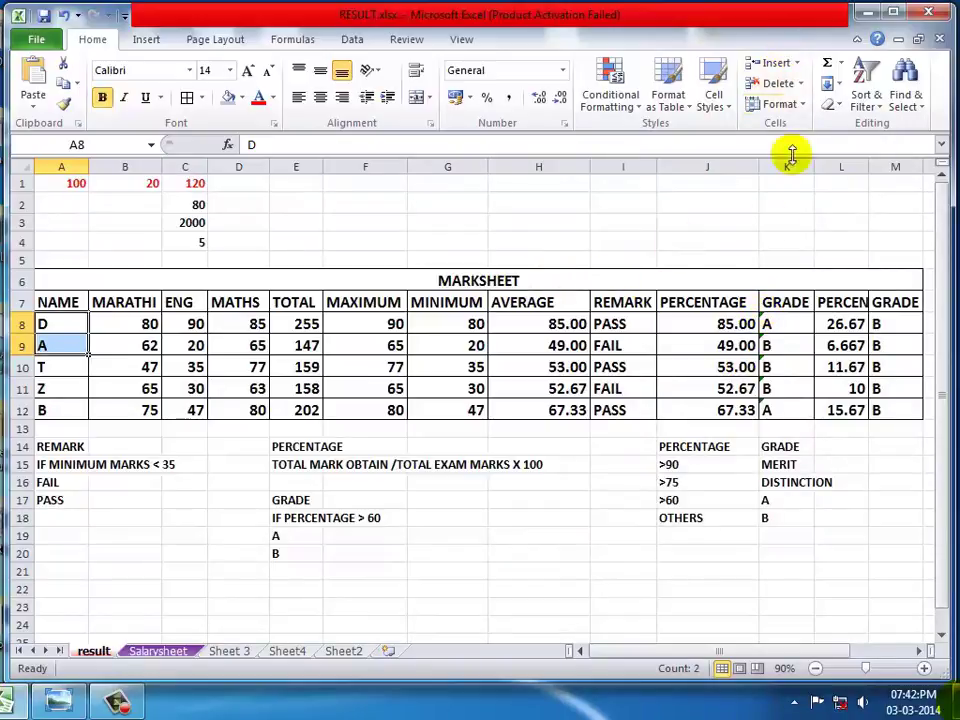
left_click(574, 481)
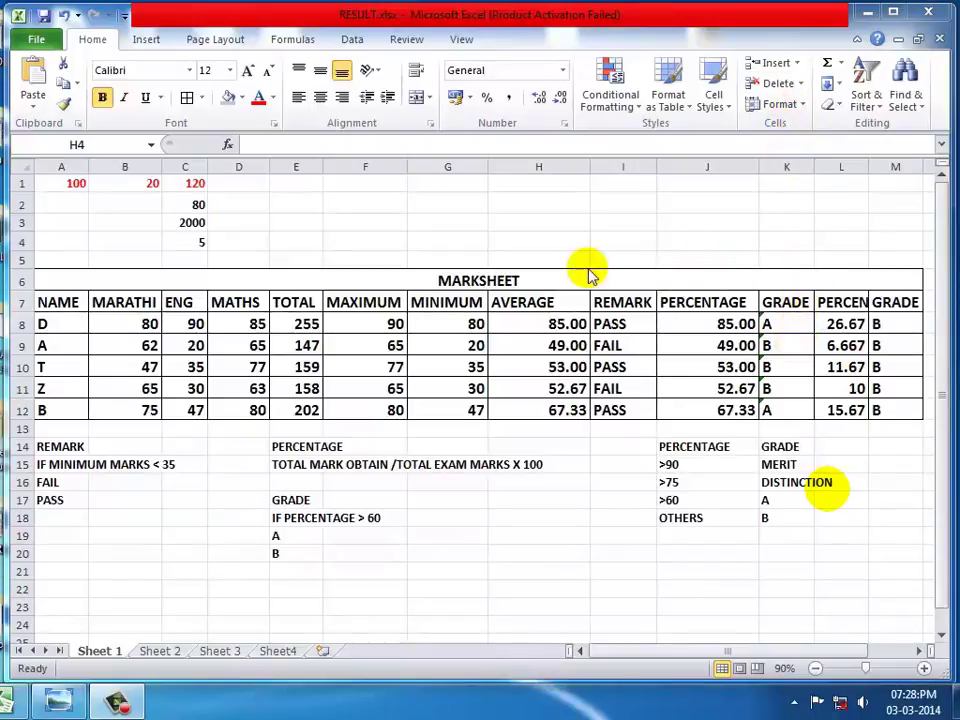
left_click(511, 243)
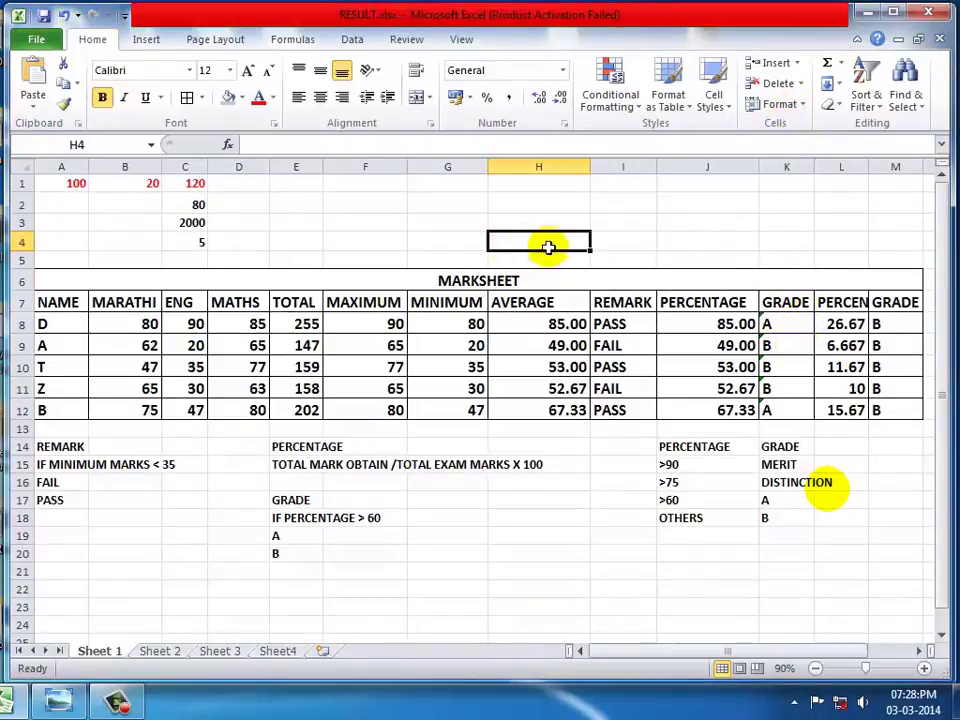